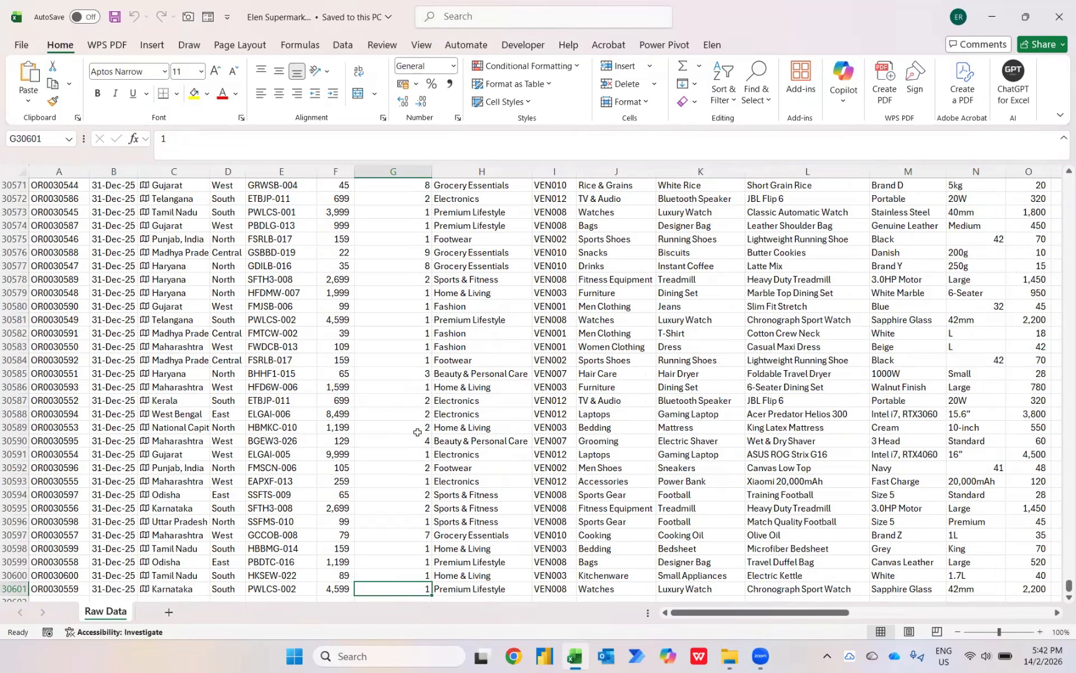
Create a PivotTable on a new worksheet from the whole Raw Data range A1:U30601.
{"action": "key", "text": "ctrl+Right"}
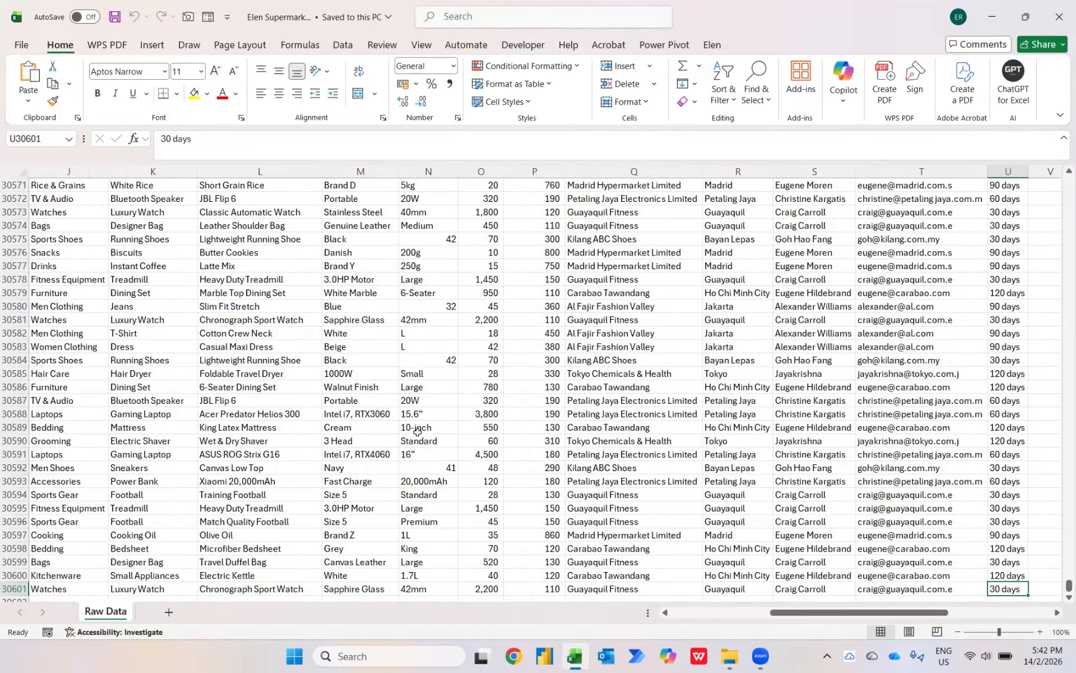
{"action": "key", "text": "ctrl+Up"}
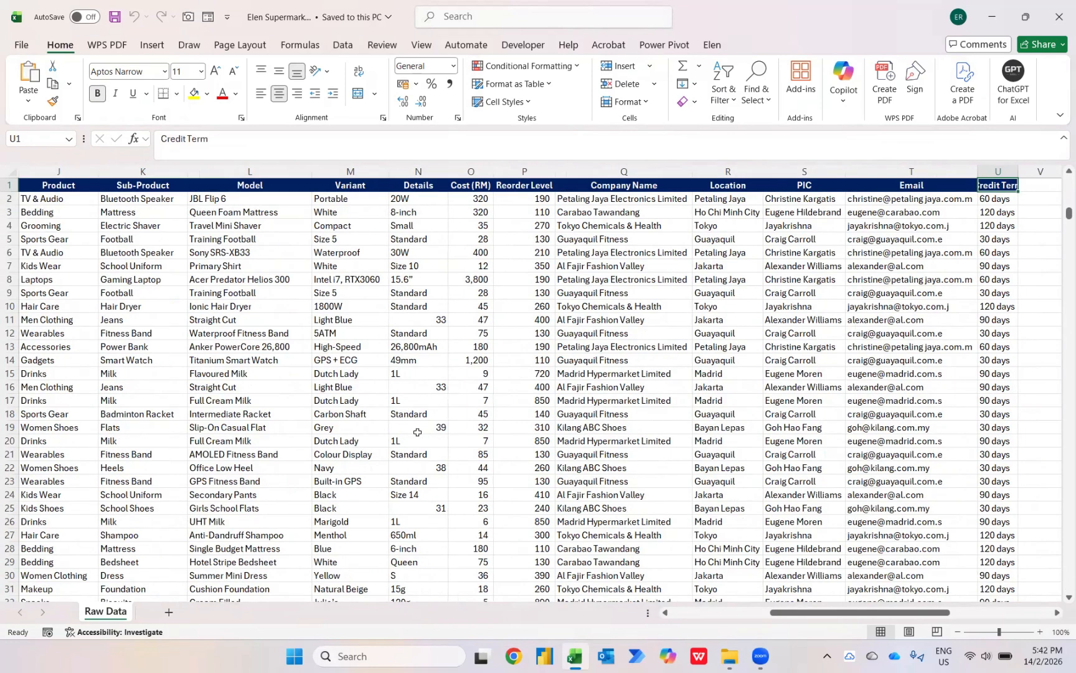
{"action": "key", "text": "ctrl+Left"}
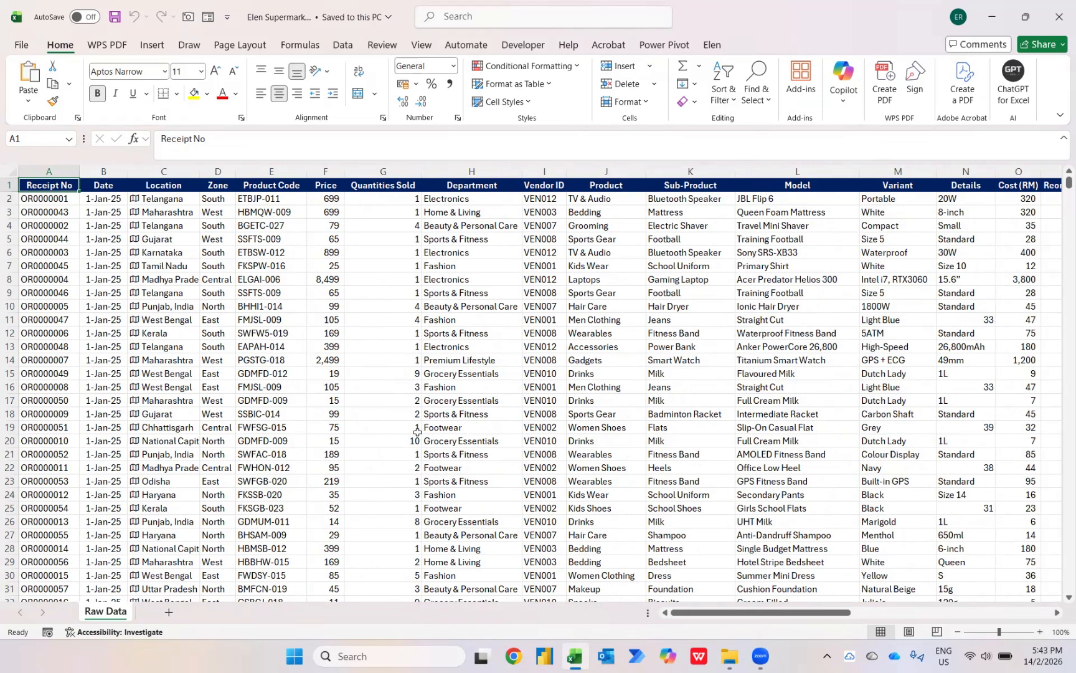
{"action": "key", "text": "ctrl+shift+End"}
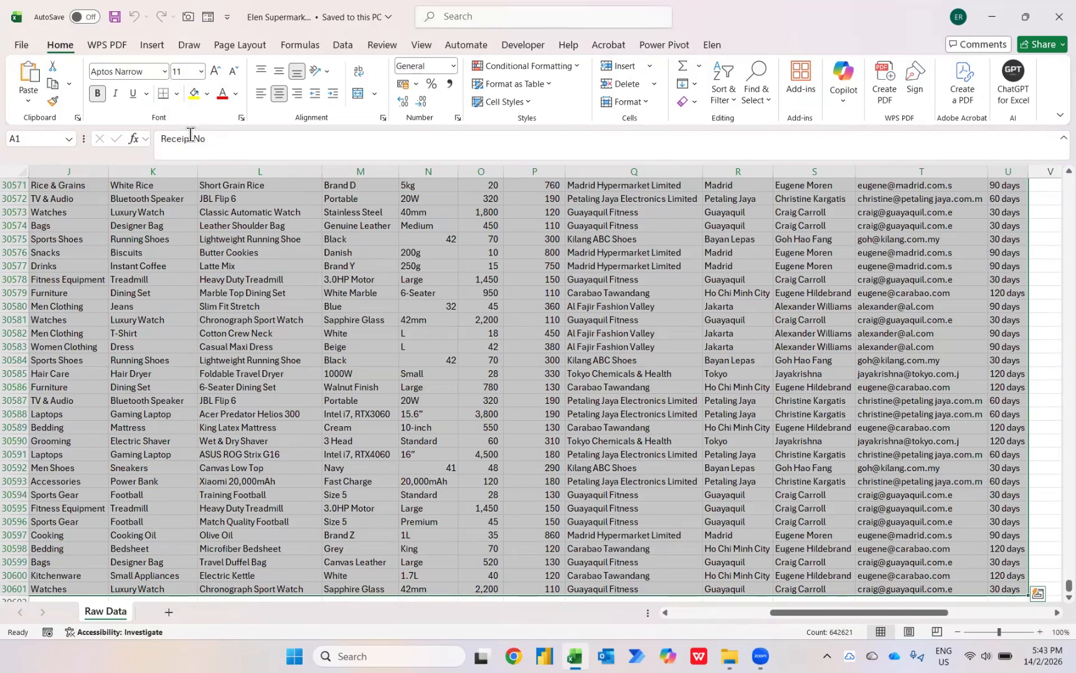
{"action": "left_click", "coordinate": [152, 46]}
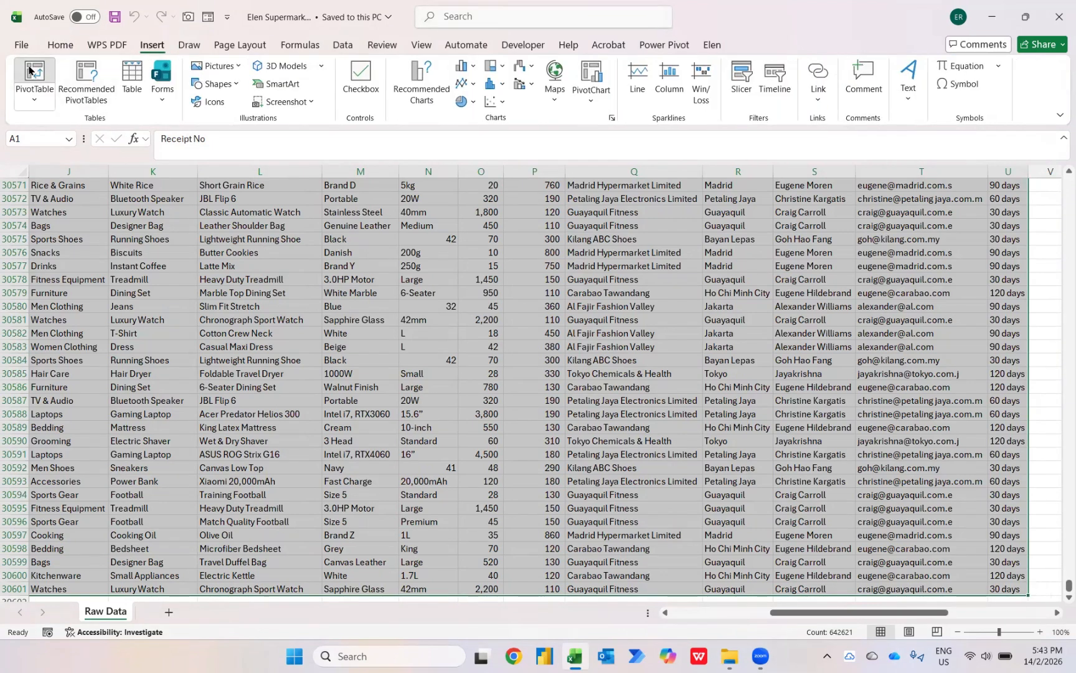
{"action": "left_click", "coordinate": [29, 70]}
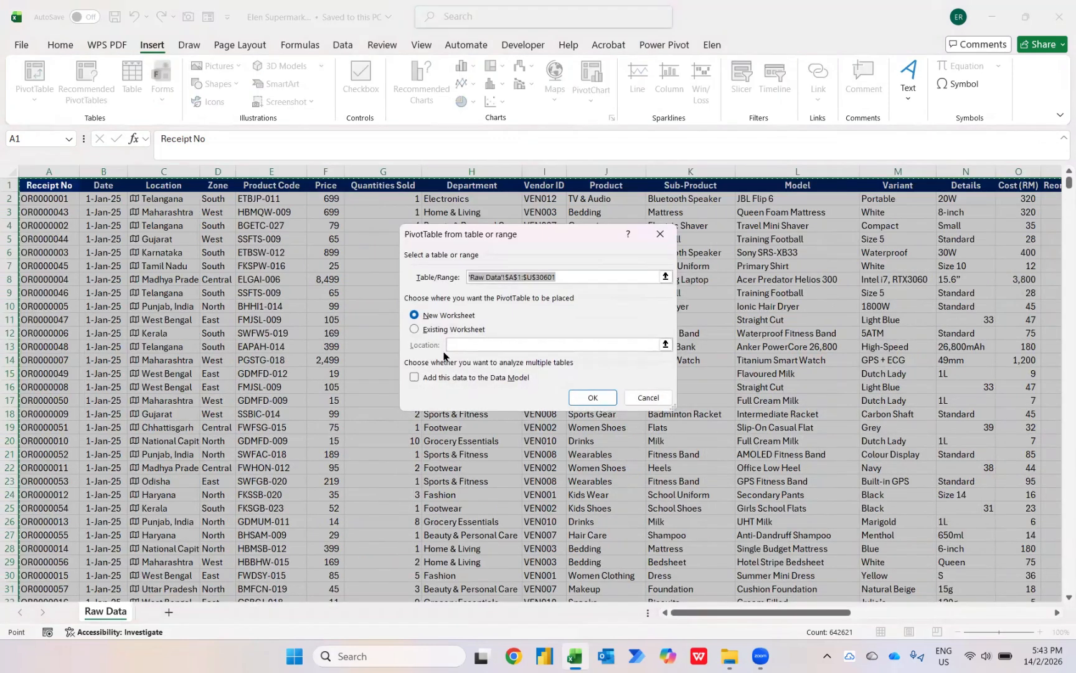
{"action": "left_click", "coordinate": [593, 397]}
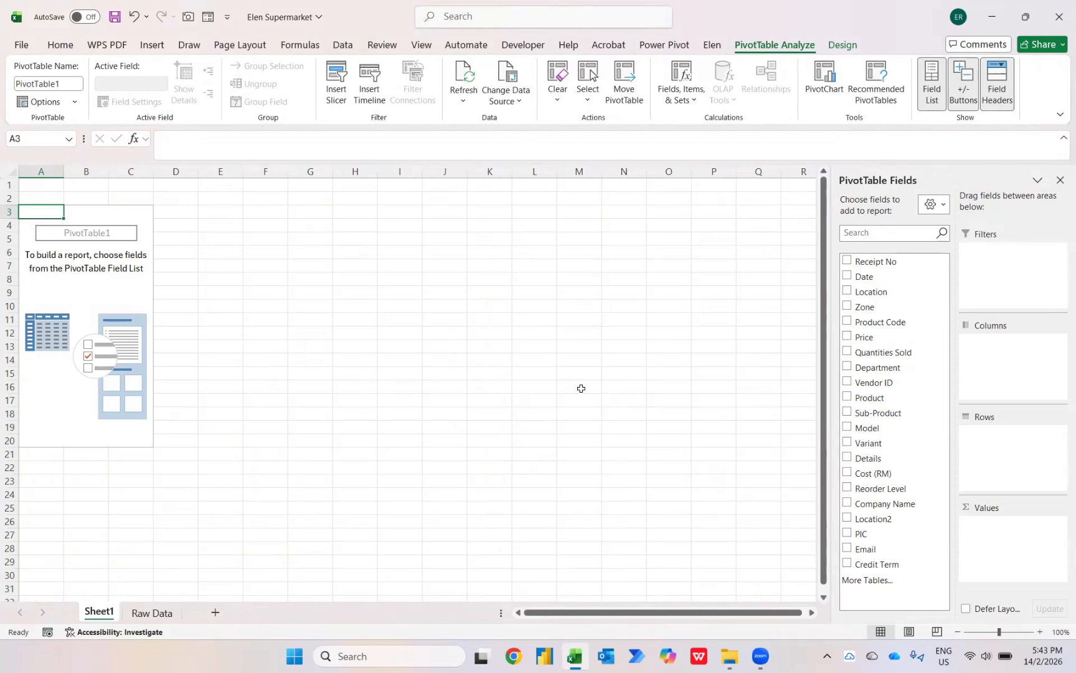
Add the Date field to the PivotTable's rows and place the Price field in the values area six times.
{"action": "left_click", "coordinate": [847, 275]}
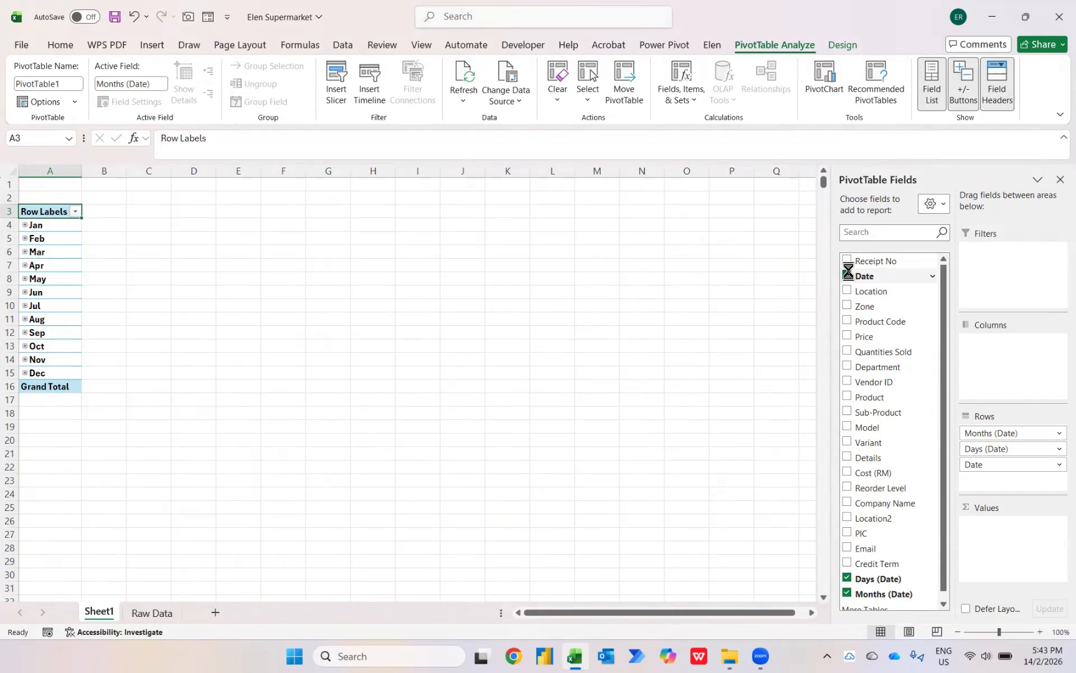
{"action": "left_click", "coordinate": [848, 336]}
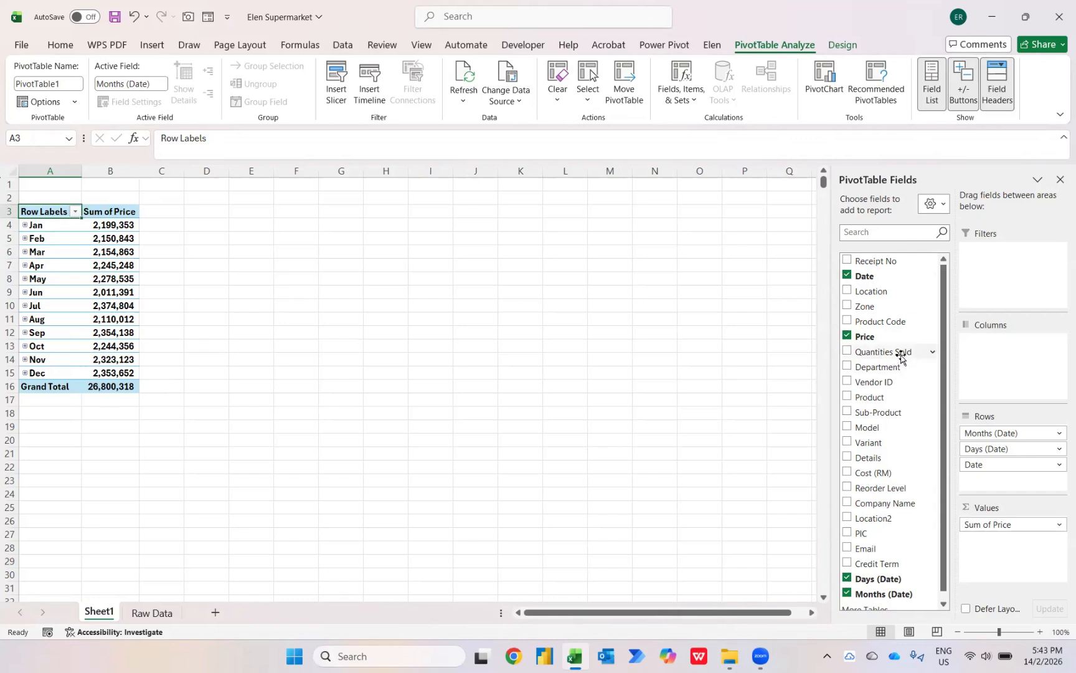
{"action": "left_click_drag", "start_coordinate": [866, 340], "coordinate": [987, 560]}
{"action": "left_click_drag", "start_coordinate": [873, 341], "coordinate": [984, 551]}
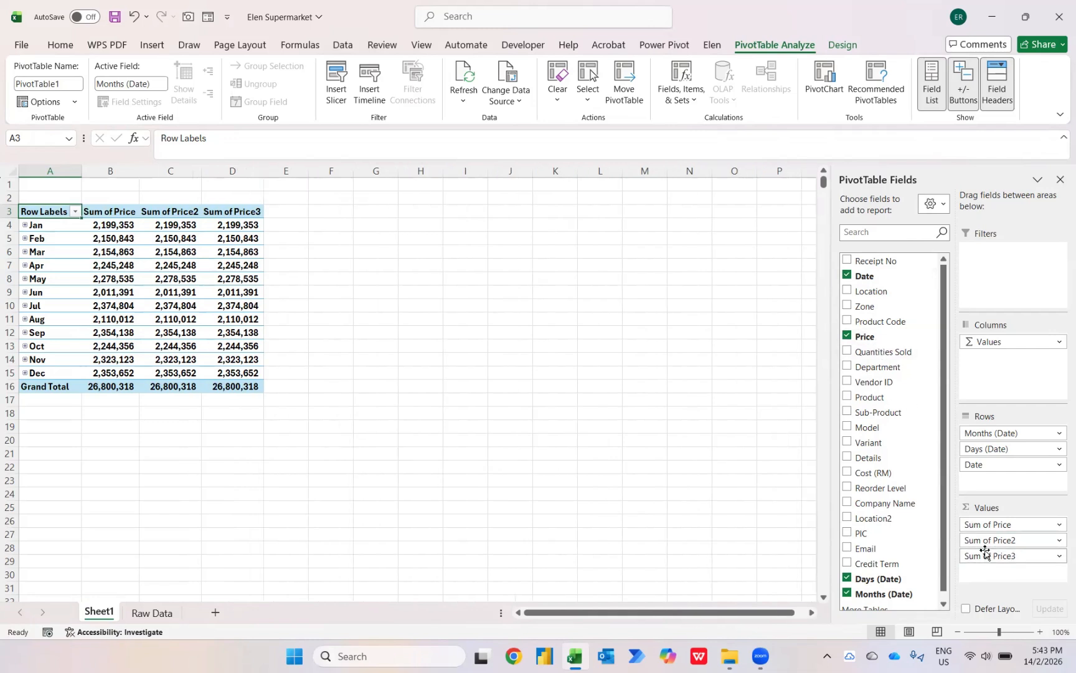
{"action": "left_click_drag", "start_coordinate": [870, 342], "coordinate": [990, 561]}
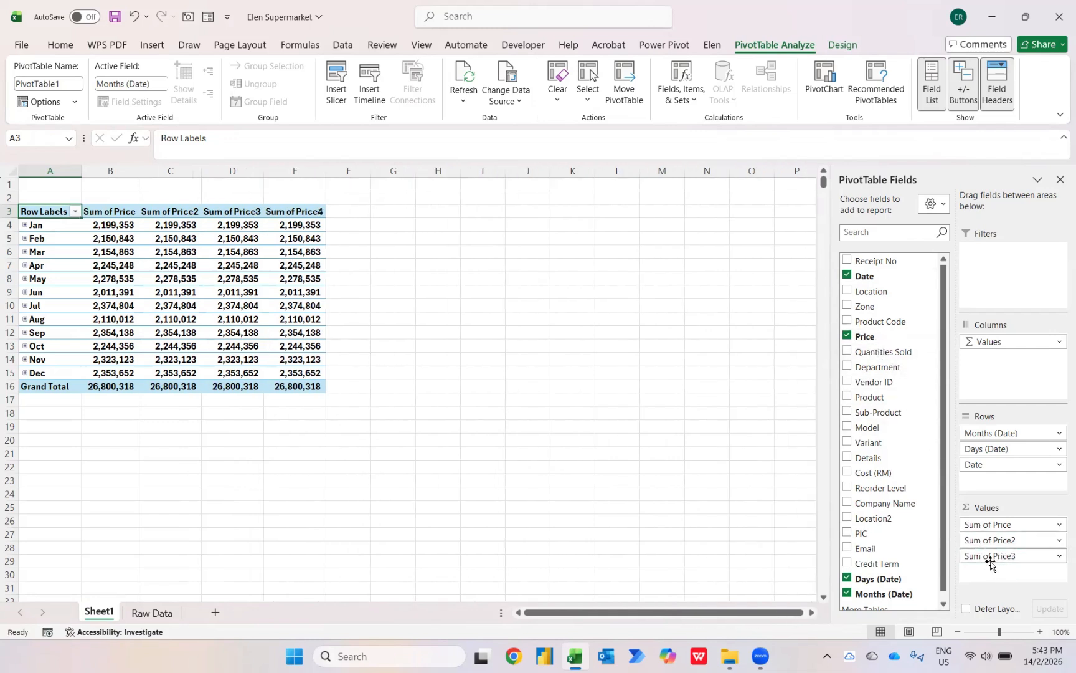
{"action": "left_click_drag", "start_coordinate": [870, 342], "coordinate": [991, 576]}
{"action": "left_click_drag", "start_coordinate": [866, 337], "coordinate": [983, 581]}
{"action": "mouse_move", "coordinate": [866, 337]}
{"action": "left_mouse_down"}
{"action": "mouse_move", "coordinate": [992, 592]}
{"action": "mouse_move", "coordinate": [864, 338]}
{"action": "left_mouse_up"}
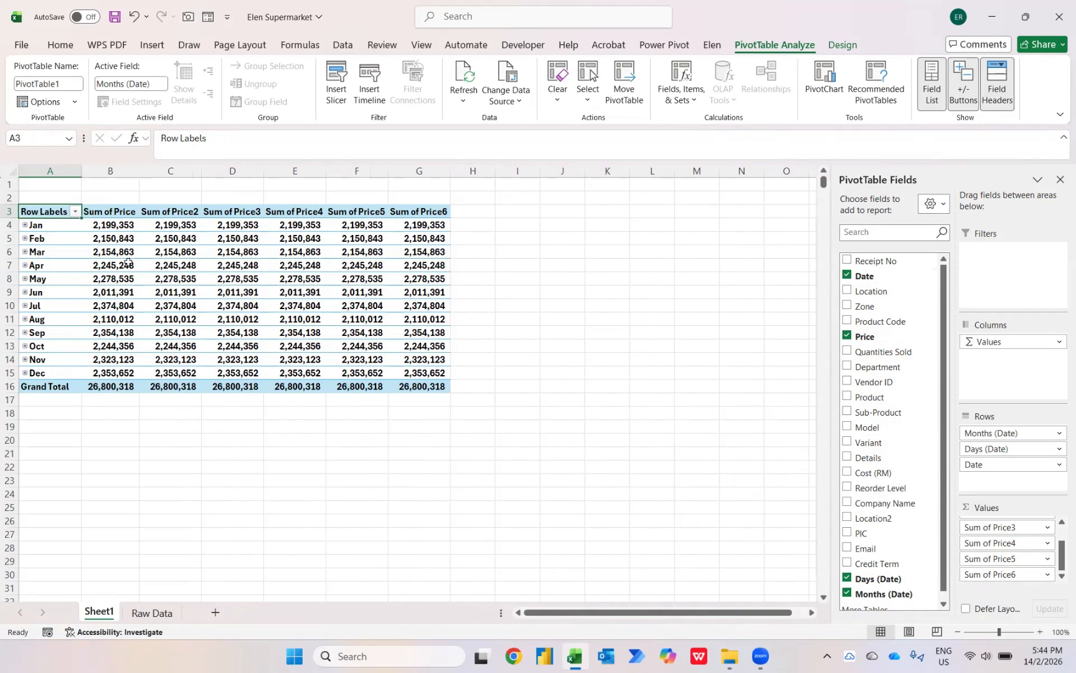
Show the Sum of Price2 values as % of Grand Total.
{"action": "left_click", "coordinate": [182, 227]}
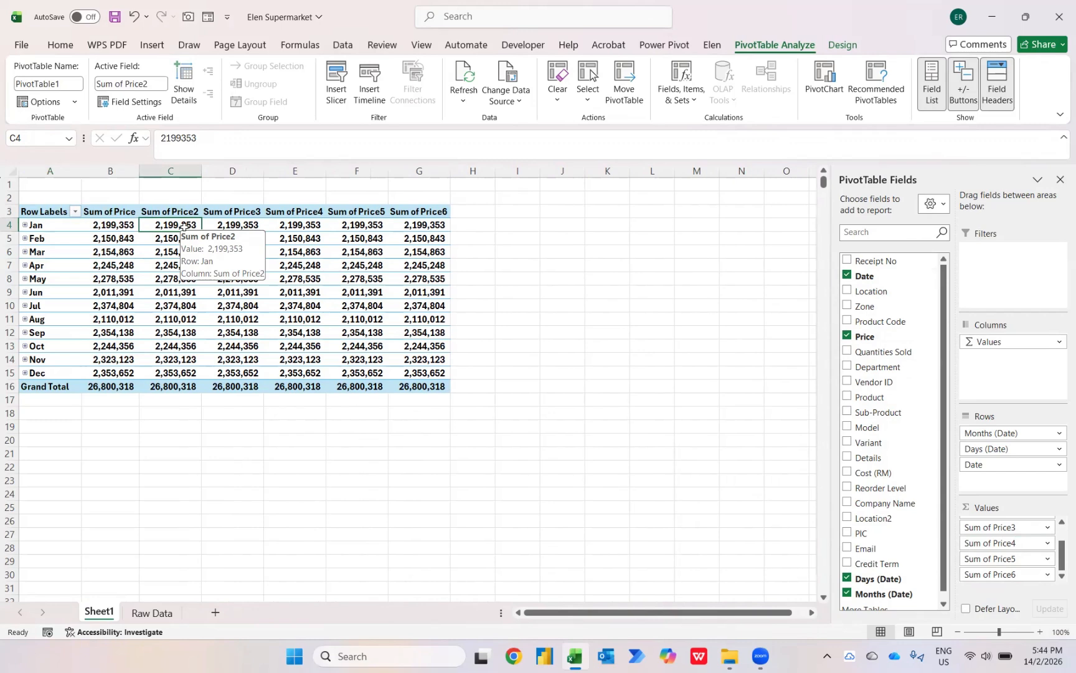
{"action": "right_click", "coordinate": [183, 226]}
{"action": "mouse_move", "coordinate": [233, 429]}
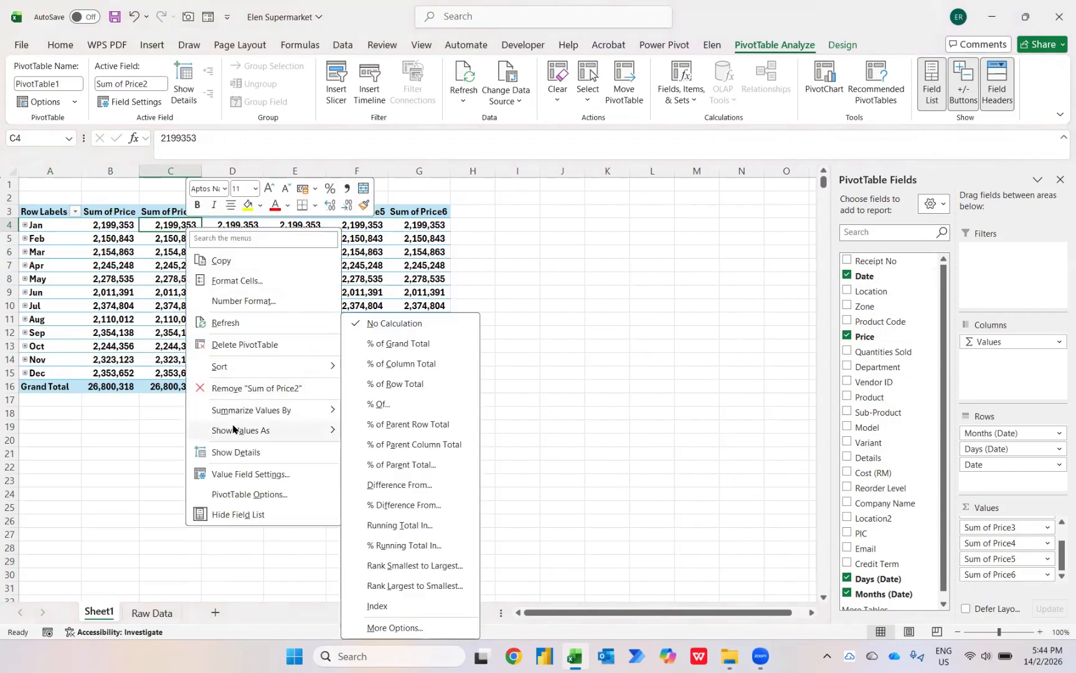
{"action": "left_click", "coordinate": [378, 344]}
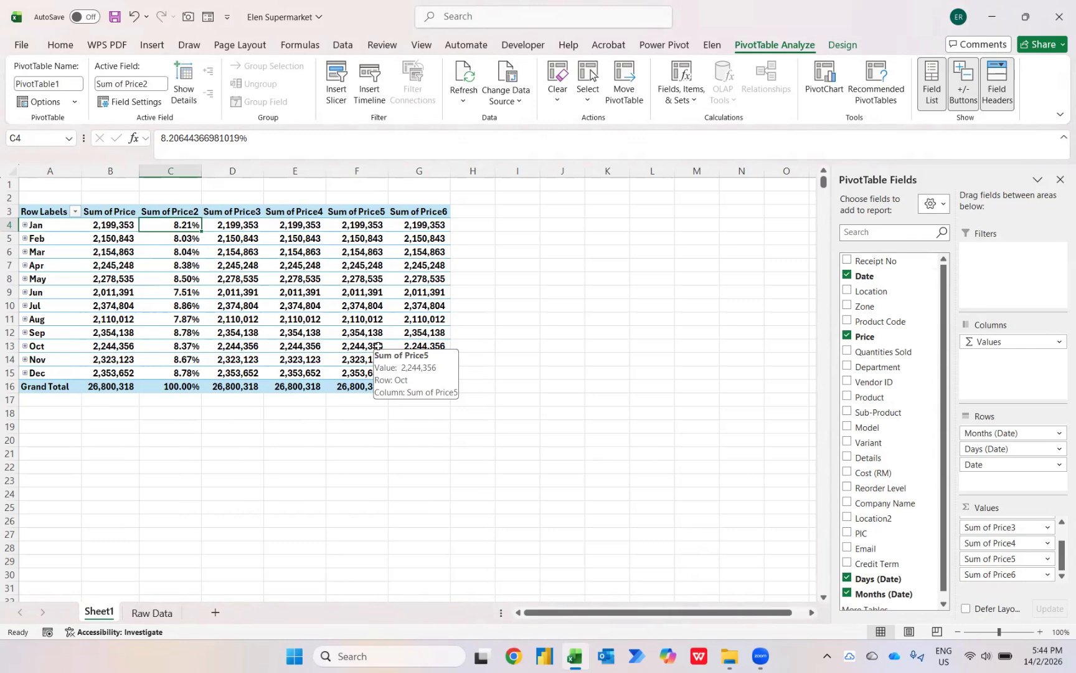
Show the Sum of Price3 values as Difference From, with Months (Date) as base field and (previous) as base item.
{"action": "right_click", "coordinate": [238, 225]}
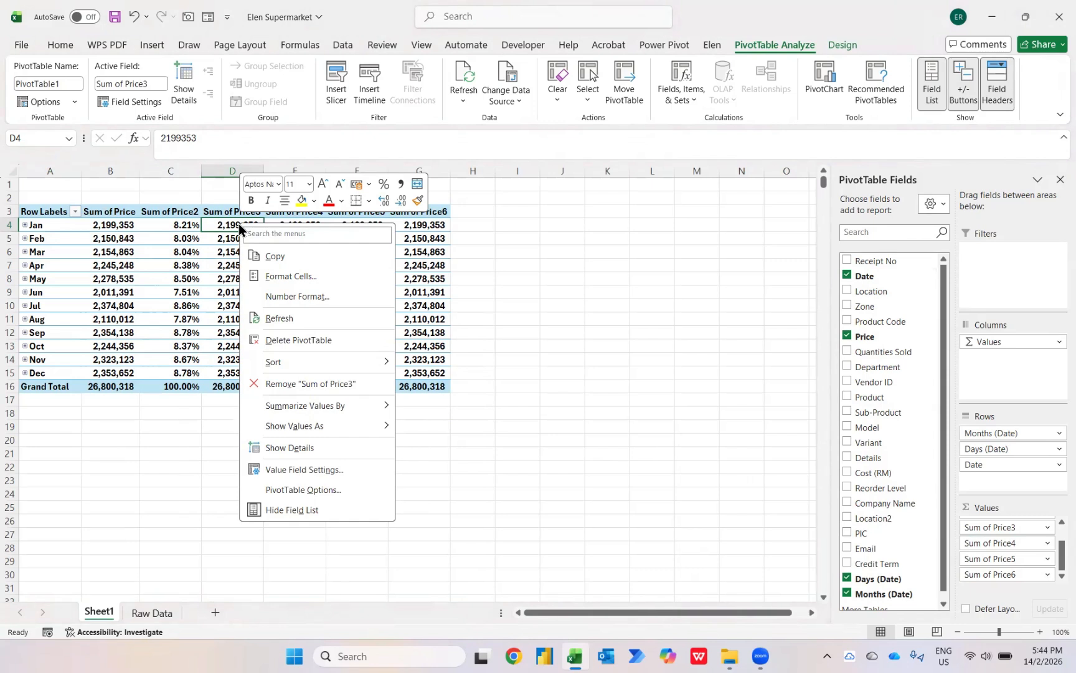
{"action": "mouse_move", "coordinate": [317, 430]}
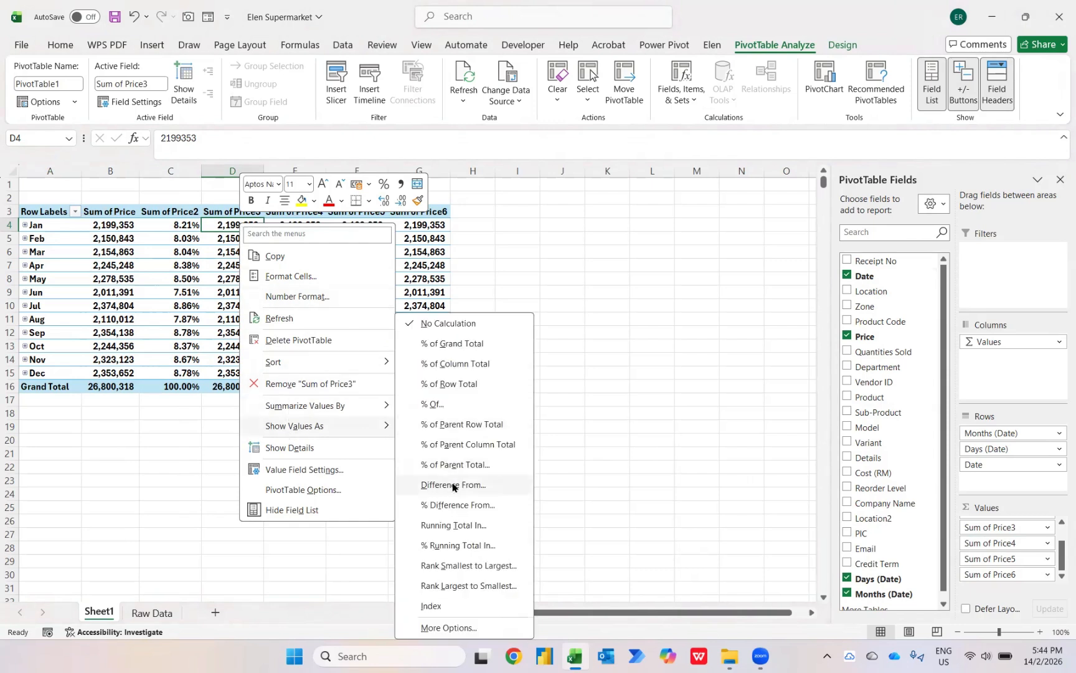
{"action": "left_click", "coordinate": [413, 492]}
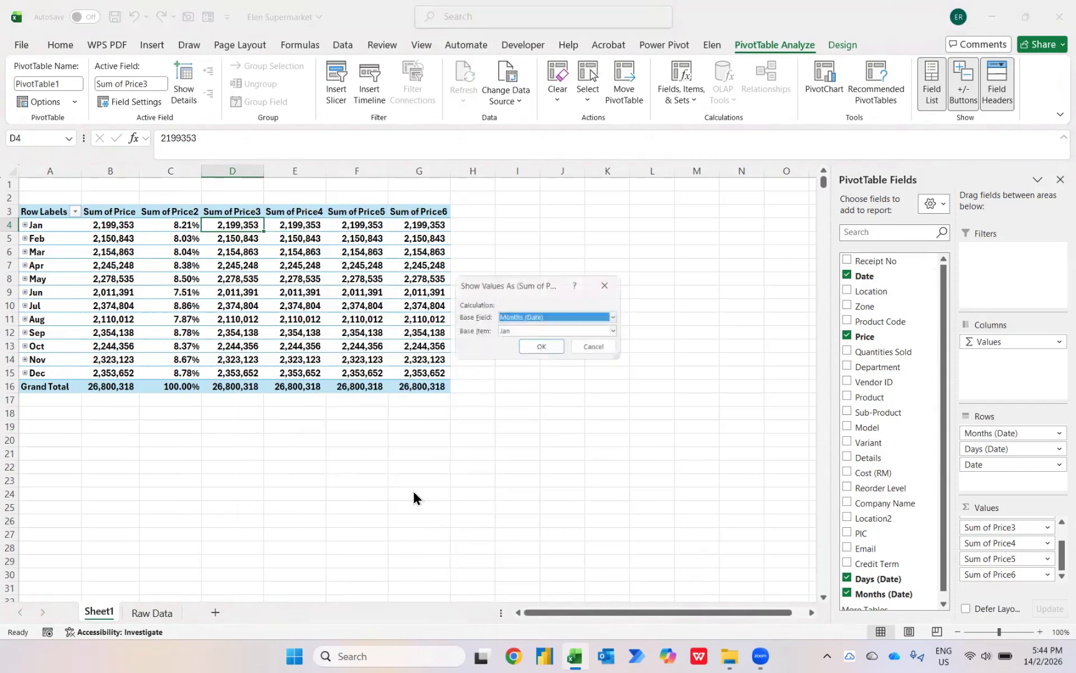
{"action": "left_click", "coordinate": [504, 335]}
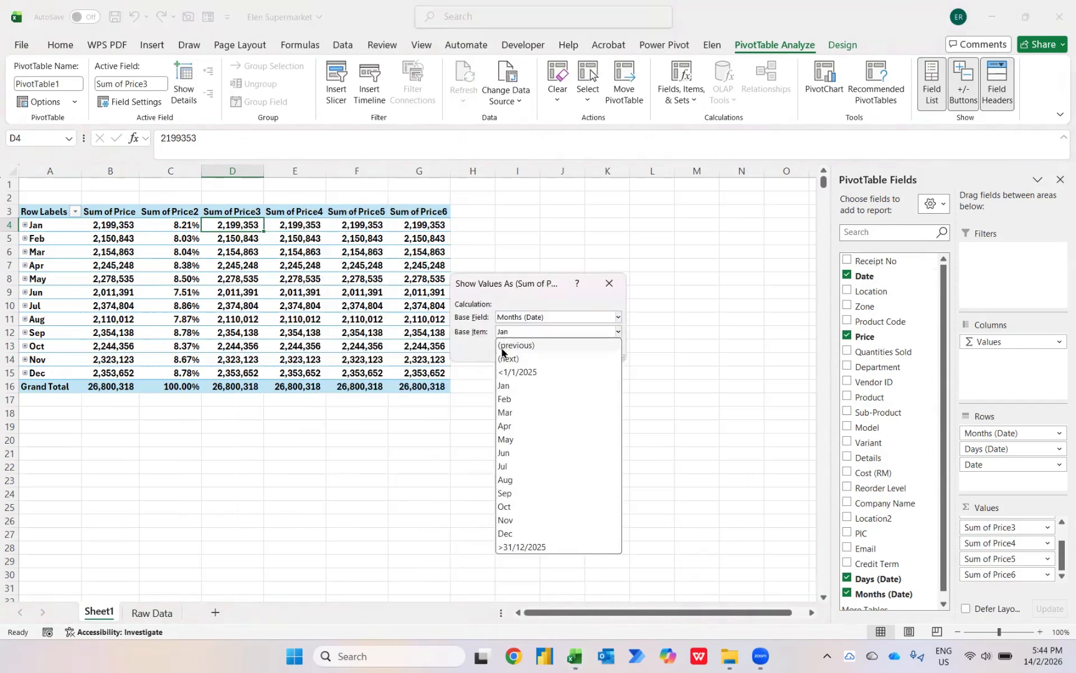
{"action": "left_click", "coordinate": [508, 345]}
{"action": "left_click", "coordinate": [532, 350]}
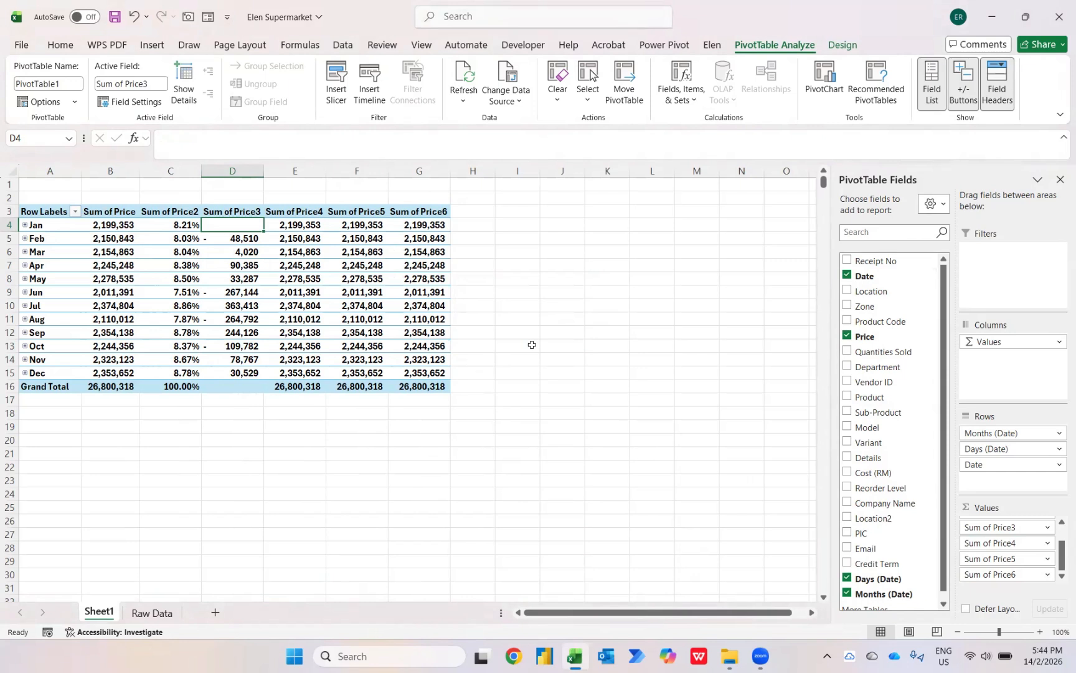
Examine the month-to-month differences in the Sum of Price3 column from February to October.
{"action": "key", "text": "Down"}
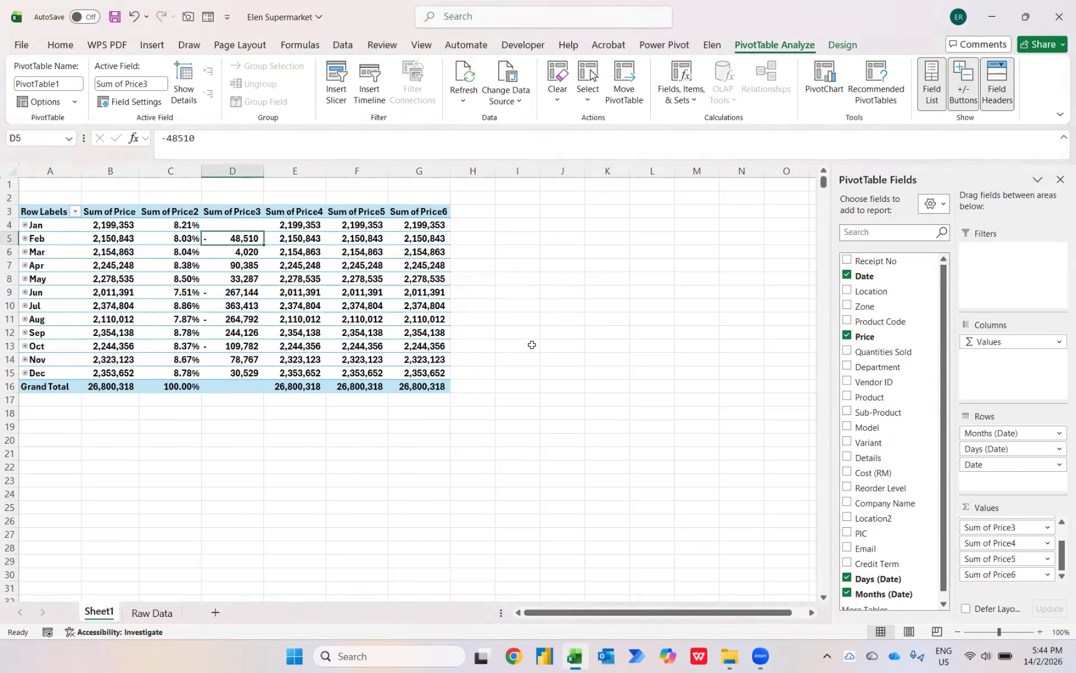
{"action": "key", "text": "Down"}
{"action": "key", "text": "Down"}
{"action": "key", "text": "Down"}
{"action": "key", "text": "Down"}
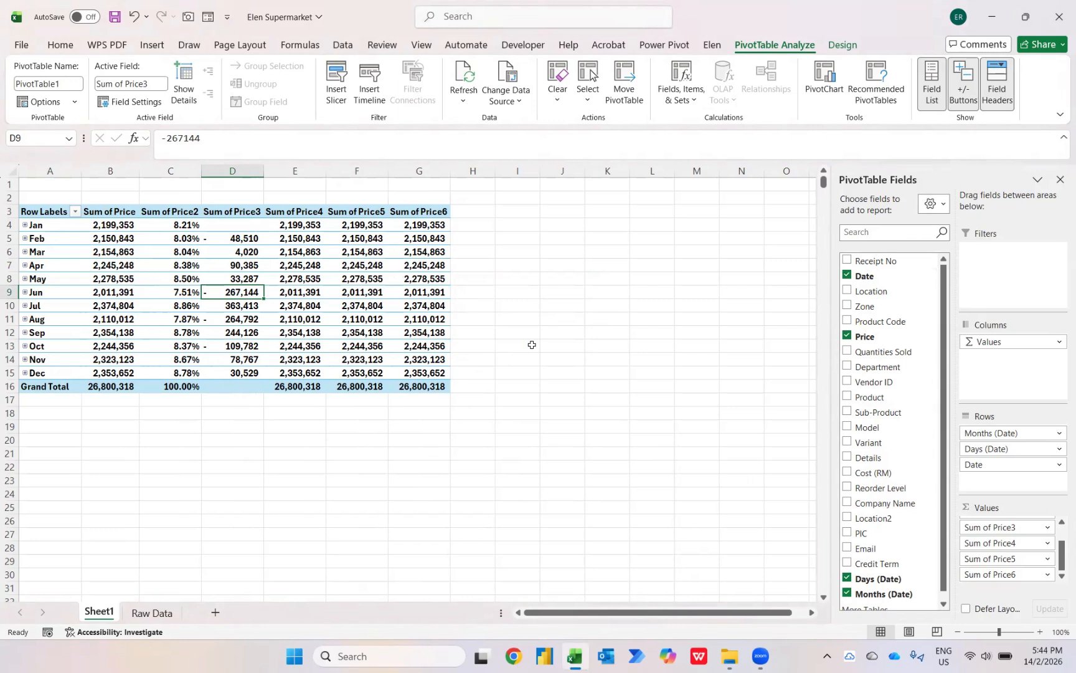
{"action": "key", "text": "Down"}
{"action": "key", "text": "Down"}
{"action": "key", "text": "Down"}
{"action": "key", "text": "Down"}
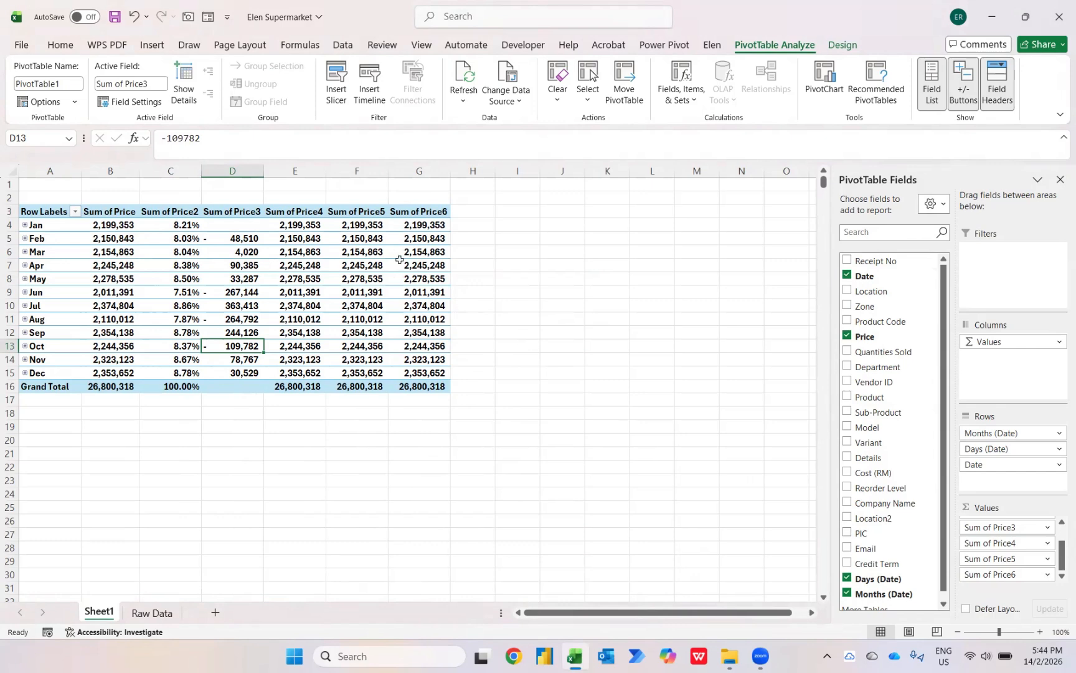
Show the Sum of Price4 values as % Difference From, with Months (Date) as base field and (previous) as base item.
{"action": "left_click", "coordinate": [302, 226]}
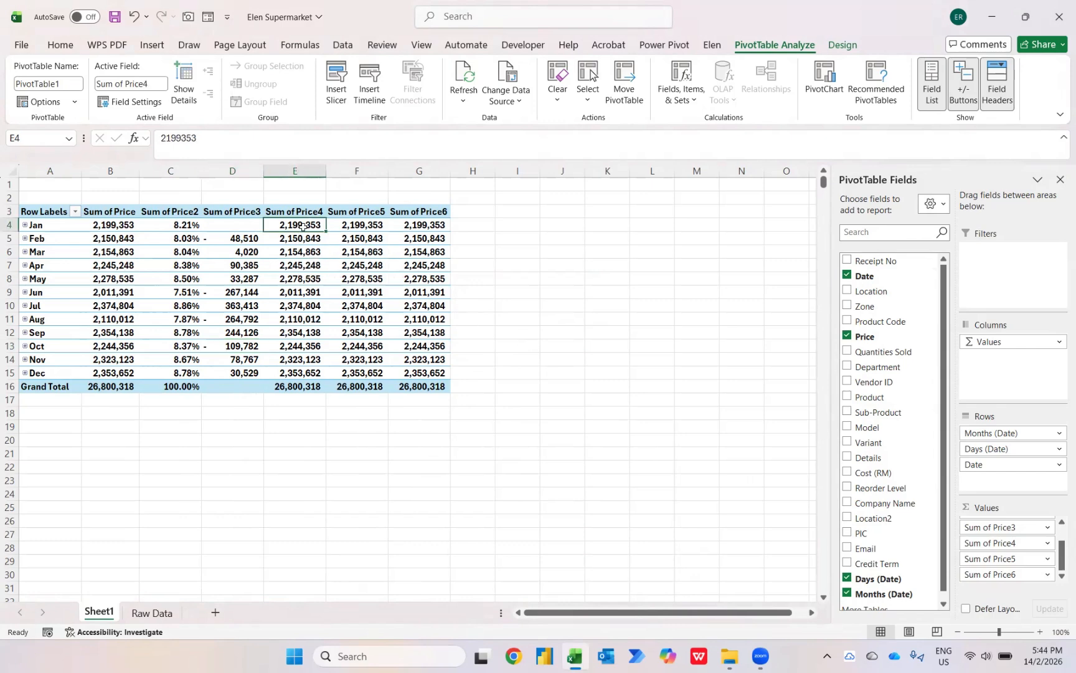
{"action": "right_click", "coordinate": [302, 226]}
{"action": "mouse_move", "coordinate": [353, 429]}
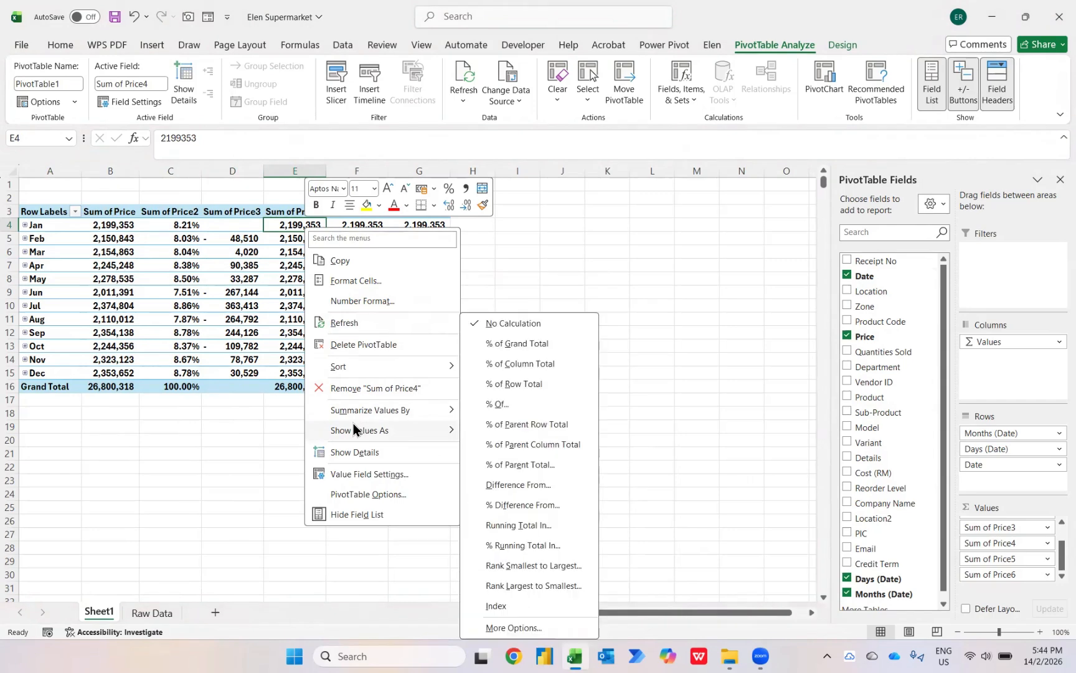
{"action": "left_click", "coordinate": [513, 505]}
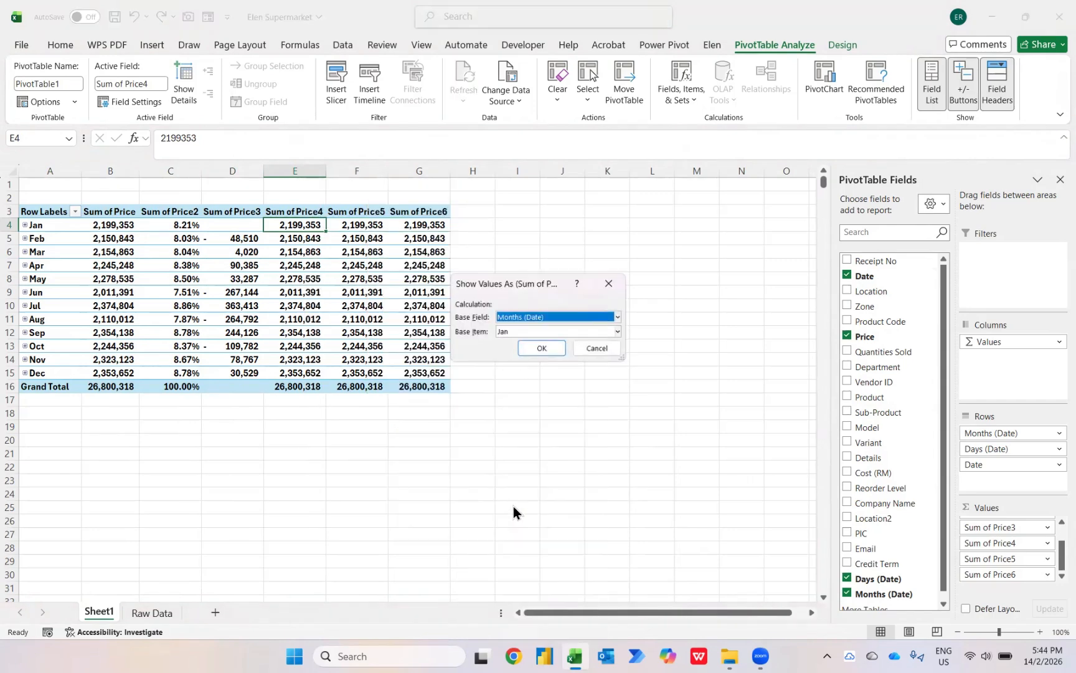
{"action": "left_click", "coordinate": [505, 332]}
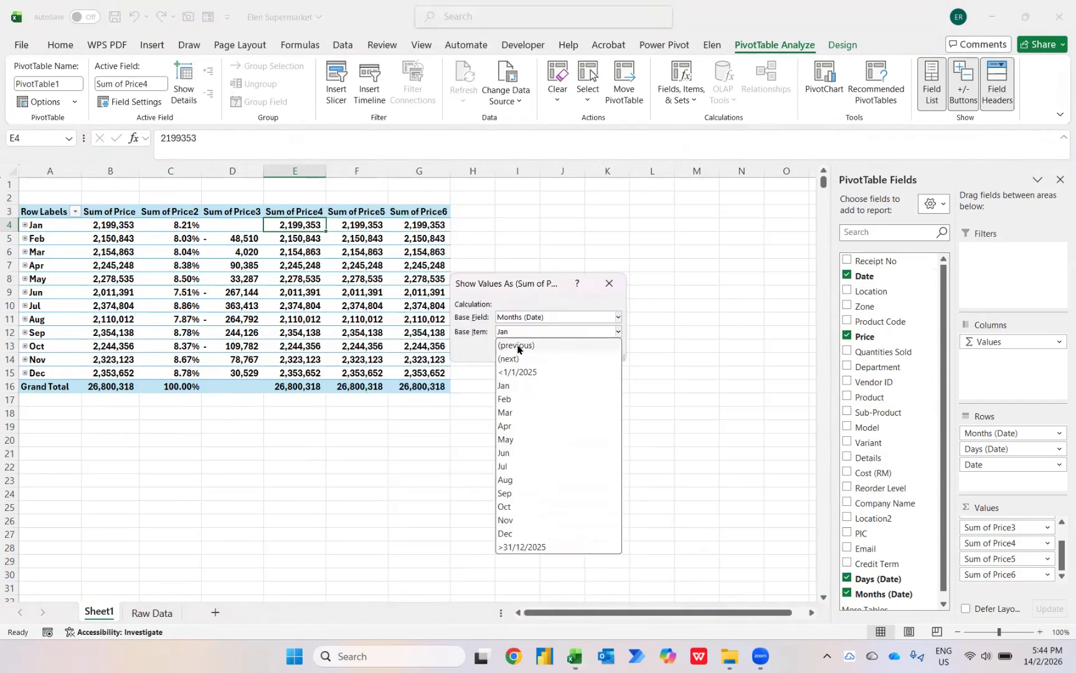
{"action": "left_click", "coordinate": [518, 346]}
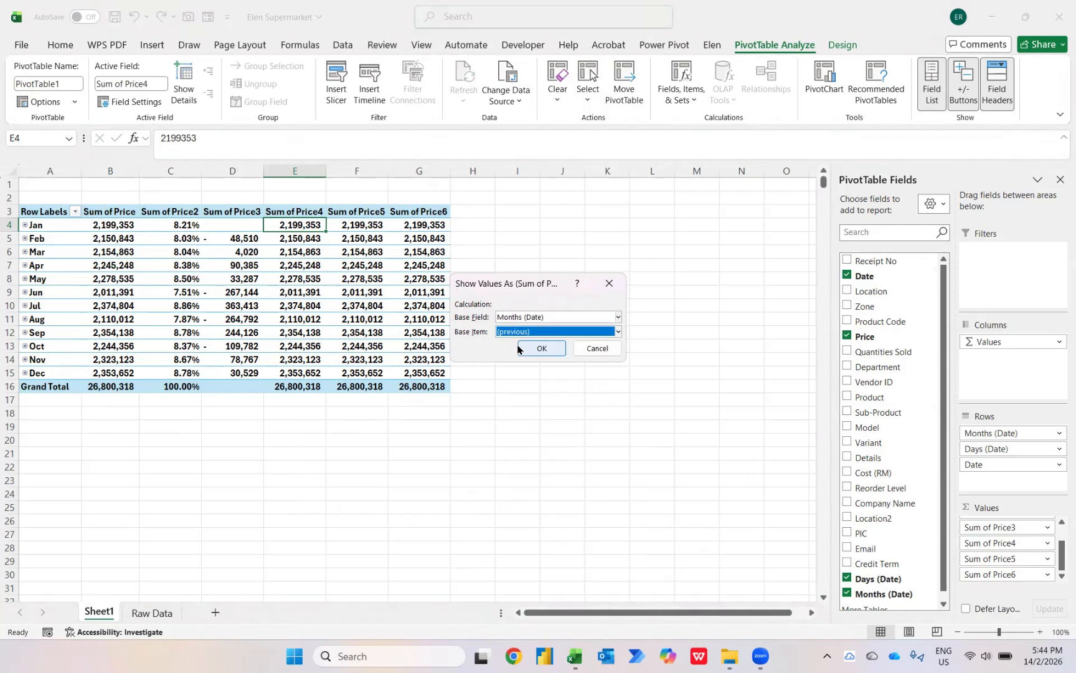
{"action": "left_click", "coordinate": [540, 348]}
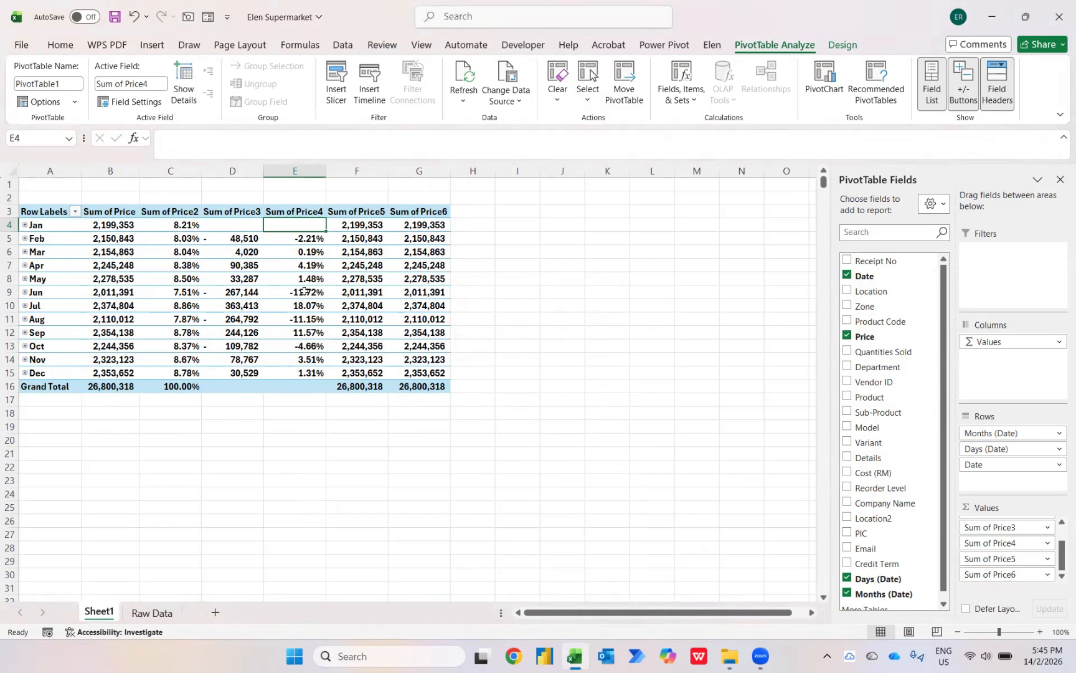
Show the Sum of Price5 values as a Running Total In across the months.
{"action": "left_click", "coordinate": [367, 228]}
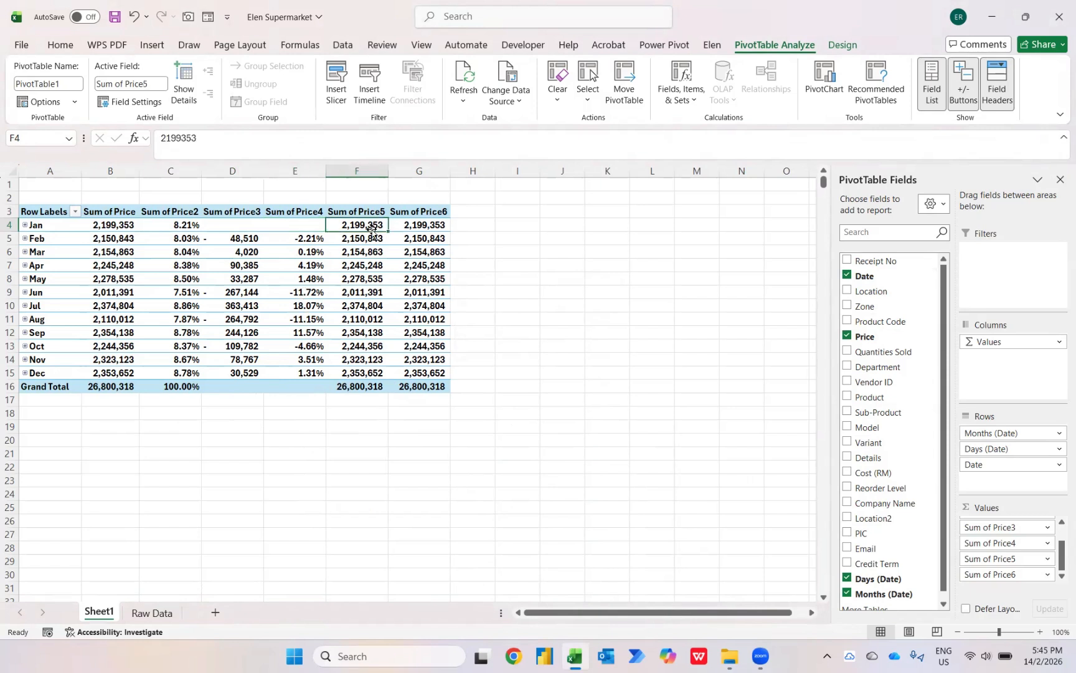
{"action": "right_click", "coordinate": [368, 228]}
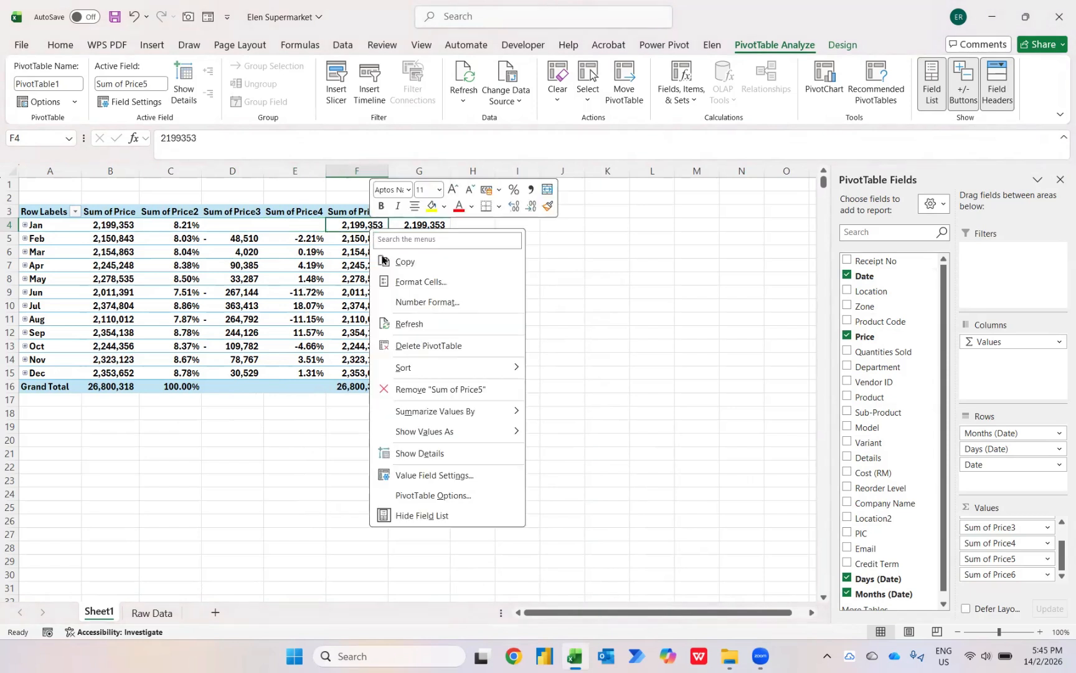
{"action": "mouse_move", "coordinate": [436, 432]}
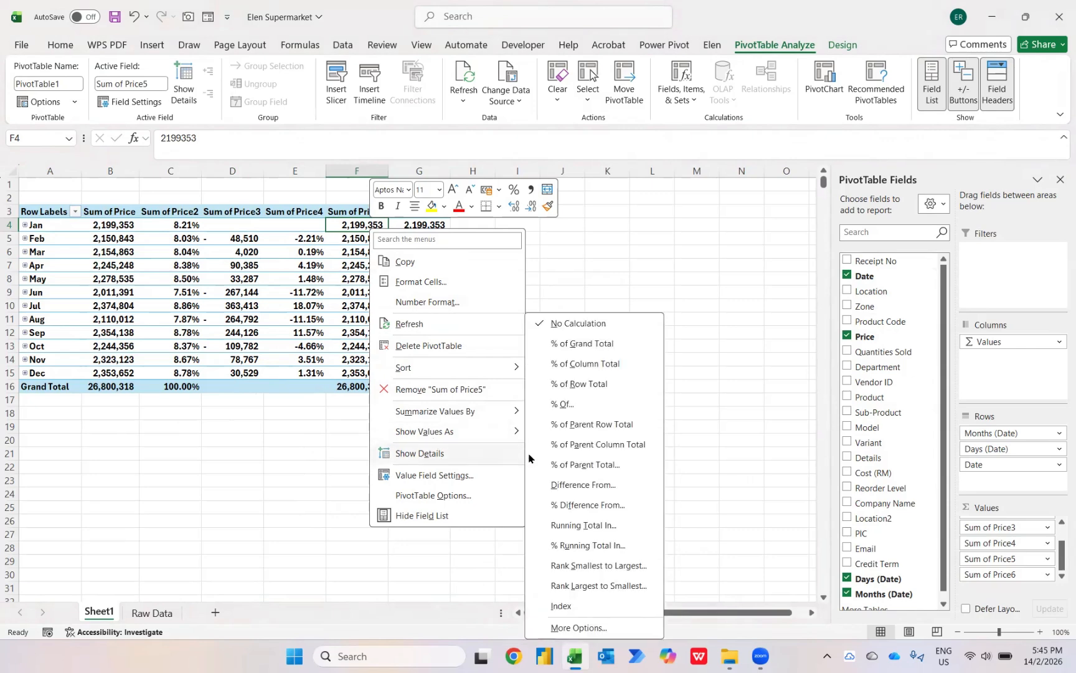
{"action": "left_click", "coordinate": [568, 527]}
{"action": "left_click", "coordinate": [537, 337]}
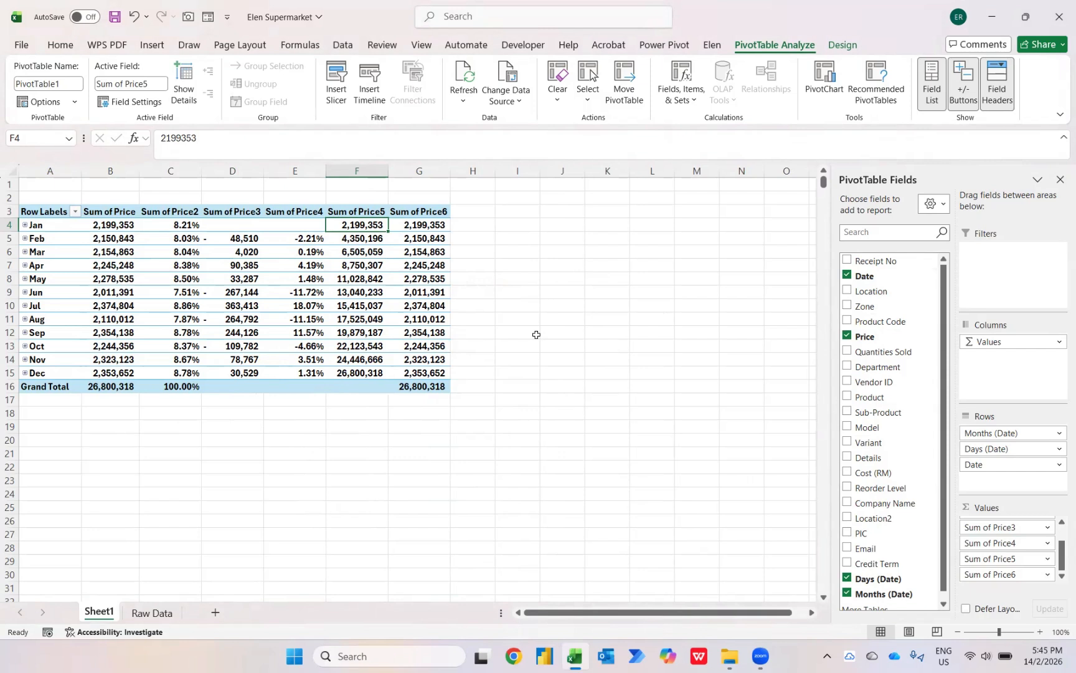
Examine the cumulative totals in the Sum of Price5 column and the July figures in the neighbouring columns.
{"action": "key", "text": "ctrl+Down"}
{"action": "key", "text": "Up"}
{"action": "key", "text": "Up"}
{"action": "key", "text": "Up"}
{"action": "key", "text": "Up"}
{"action": "key", "text": "Up"}
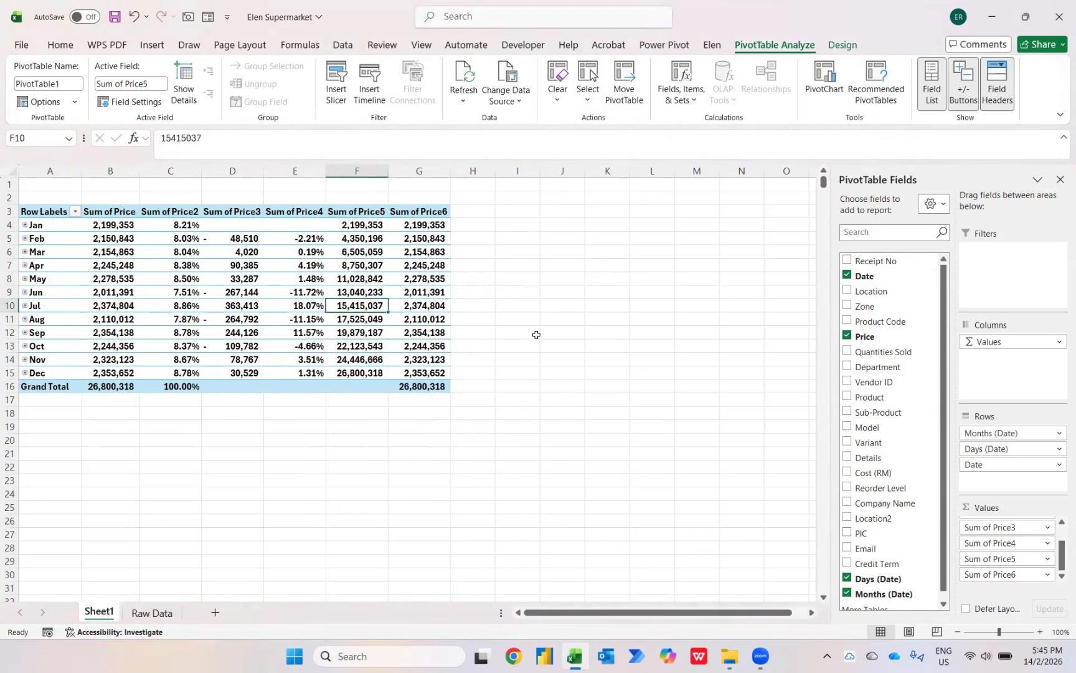
{"action": "key", "text": "Left"}
{"action": "key", "text": "Left"}
{"action": "key", "text": "Left"}
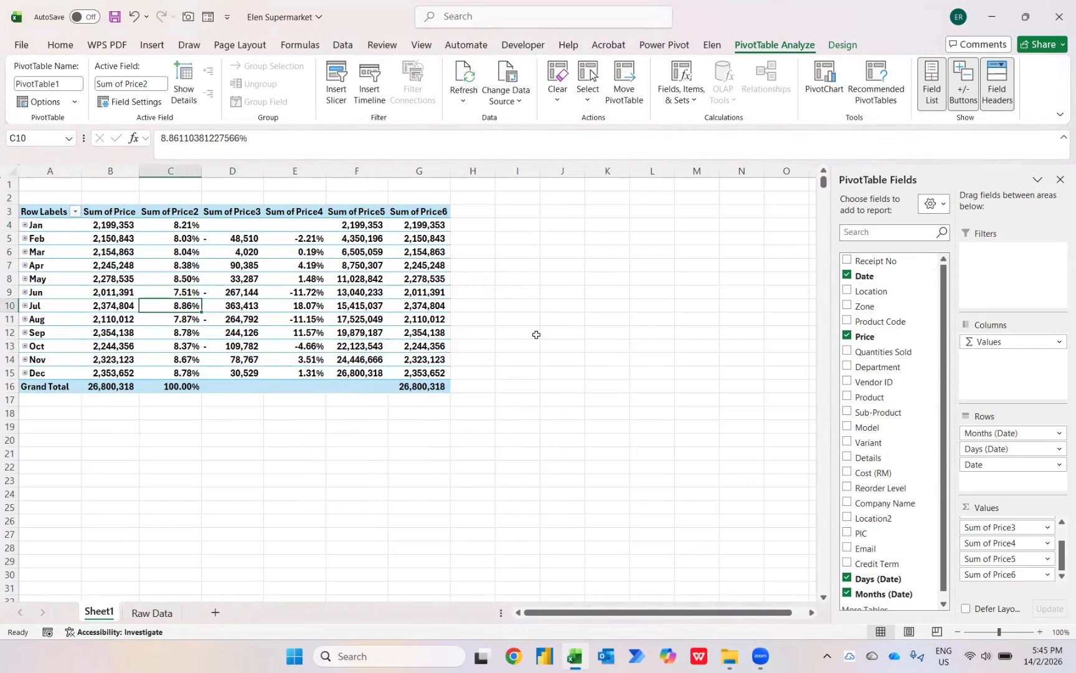
{"action": "key", "text": "Right"}
{"action": "key", "text": "Right"}
{"action": "key", "text": "Right"}
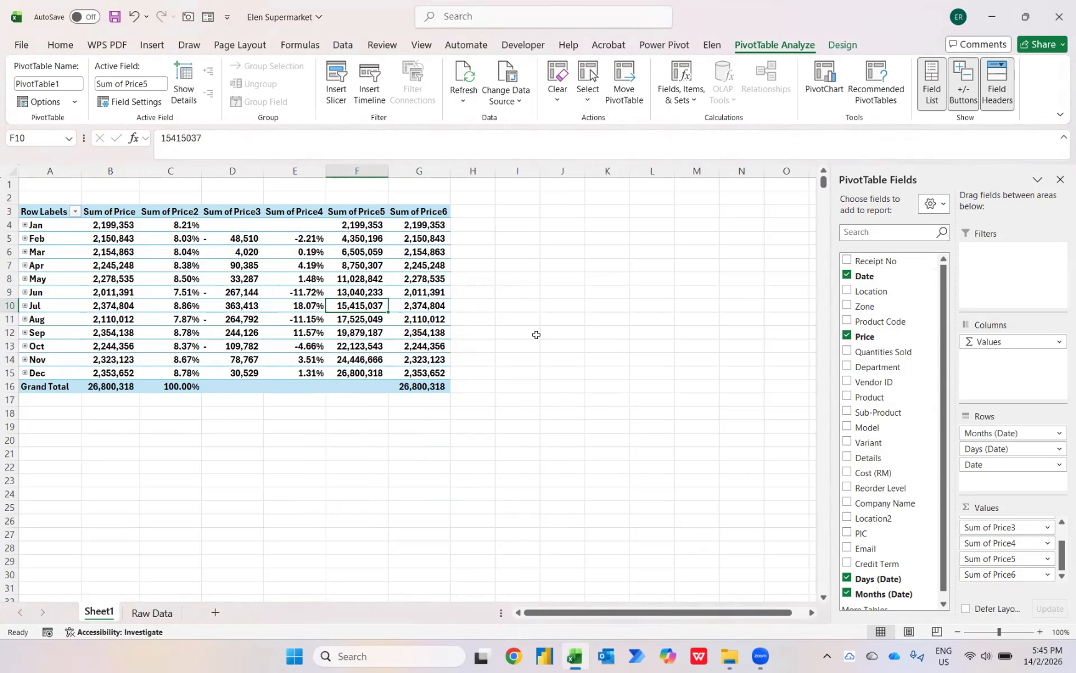
Add dark blue solid data bars with Show Bar Only to all Sum of Price6 values for Months (Date).
{"action": "left_click", "coordinate": [425, 226]}
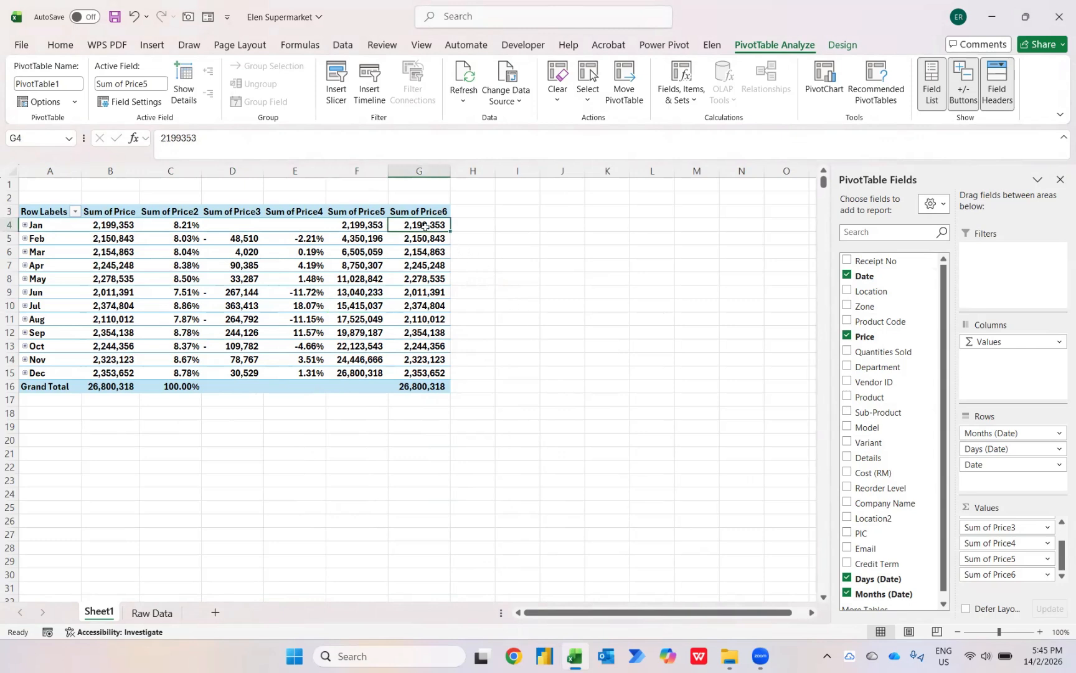
{"action": "left_click", "coordinate": [150, 46]}
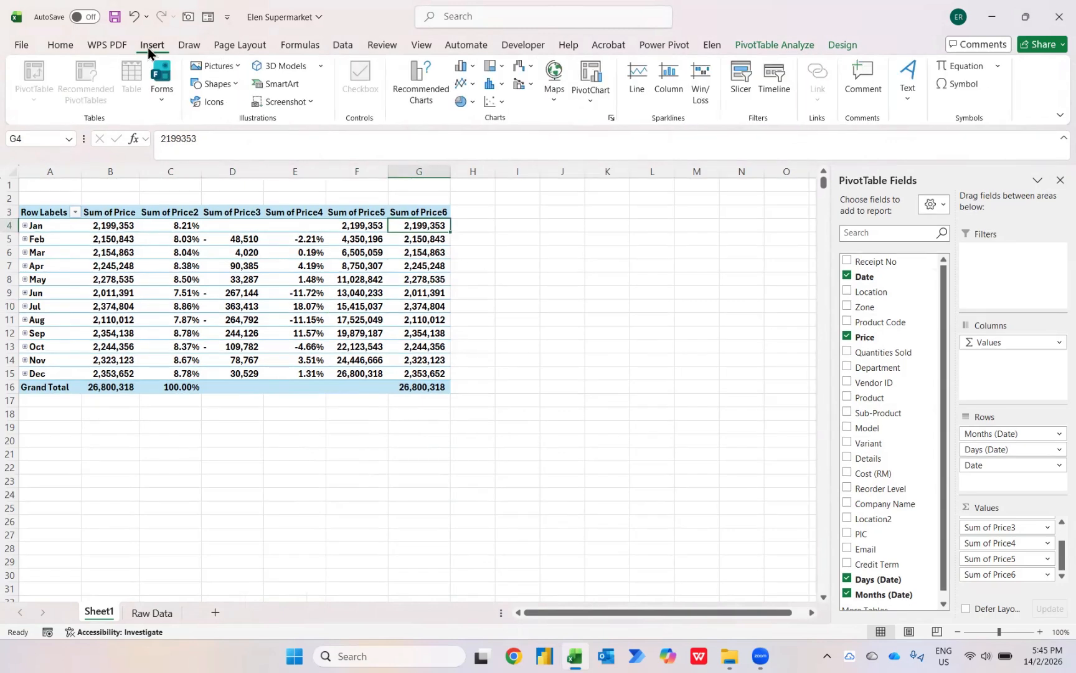
{"action": "left_click", "coordinate": [73, 46]}
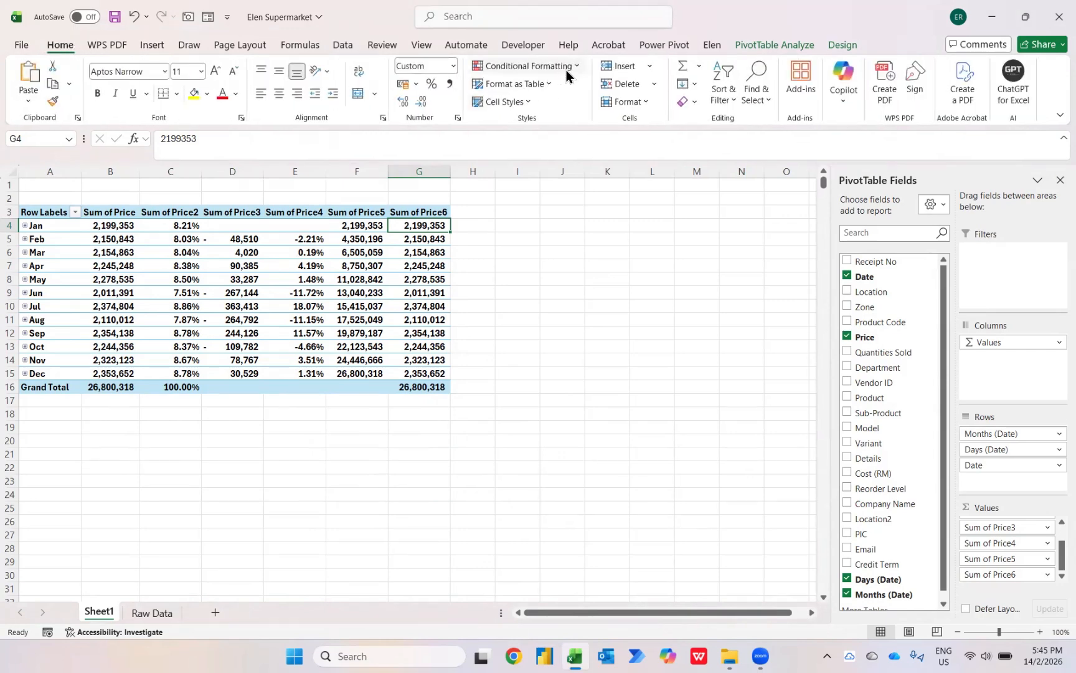
{"action": "left_click", "coordinate": [566, 68]}
{"action": "mouse_move", "coordinate": [552, 151]}
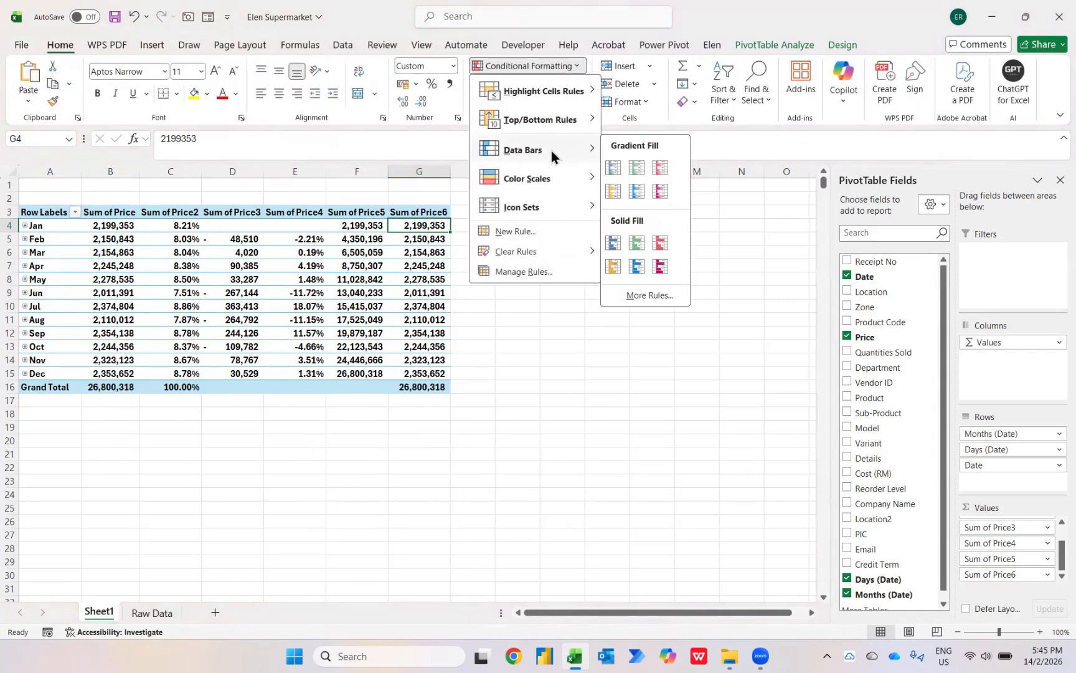
{"action": "left_click", "coordinate": [632, 293]}
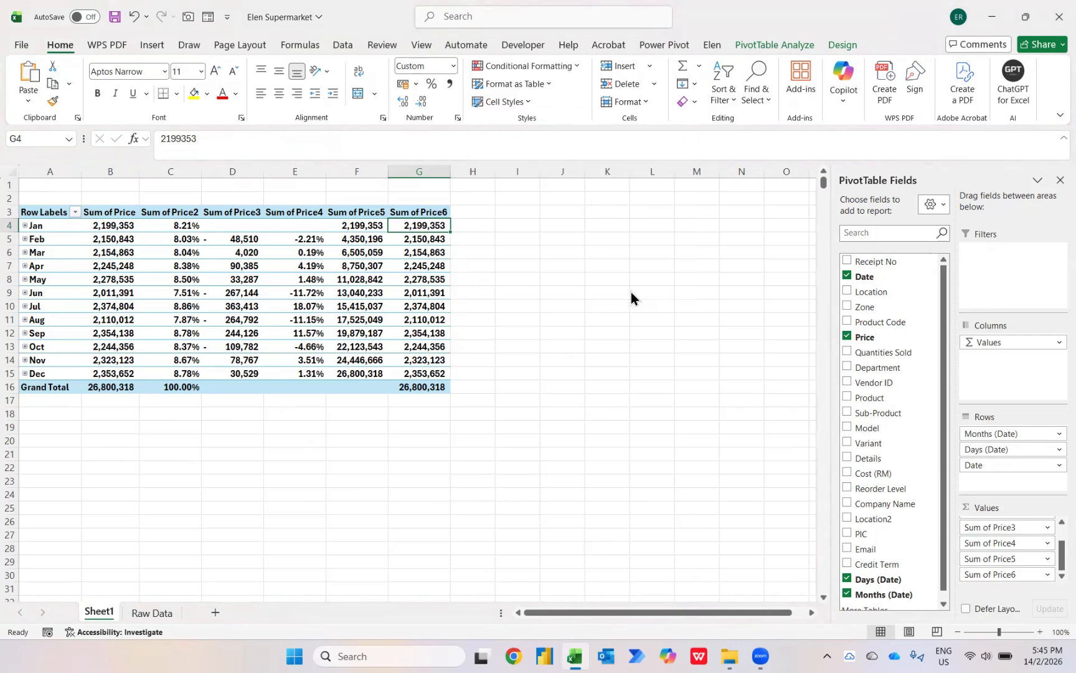
{"action": "left_click_drag", "start_coordinate": [517, 123], "coordinate": [687, 119]}
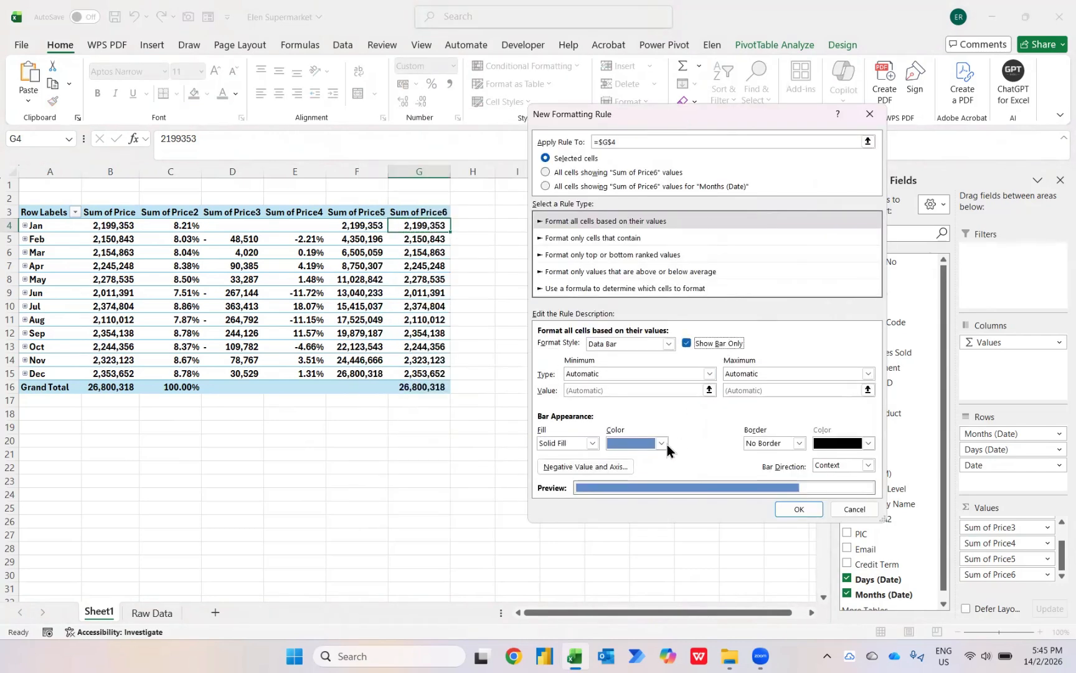
{"action": "left_click", "coordinate": [662, 443]}
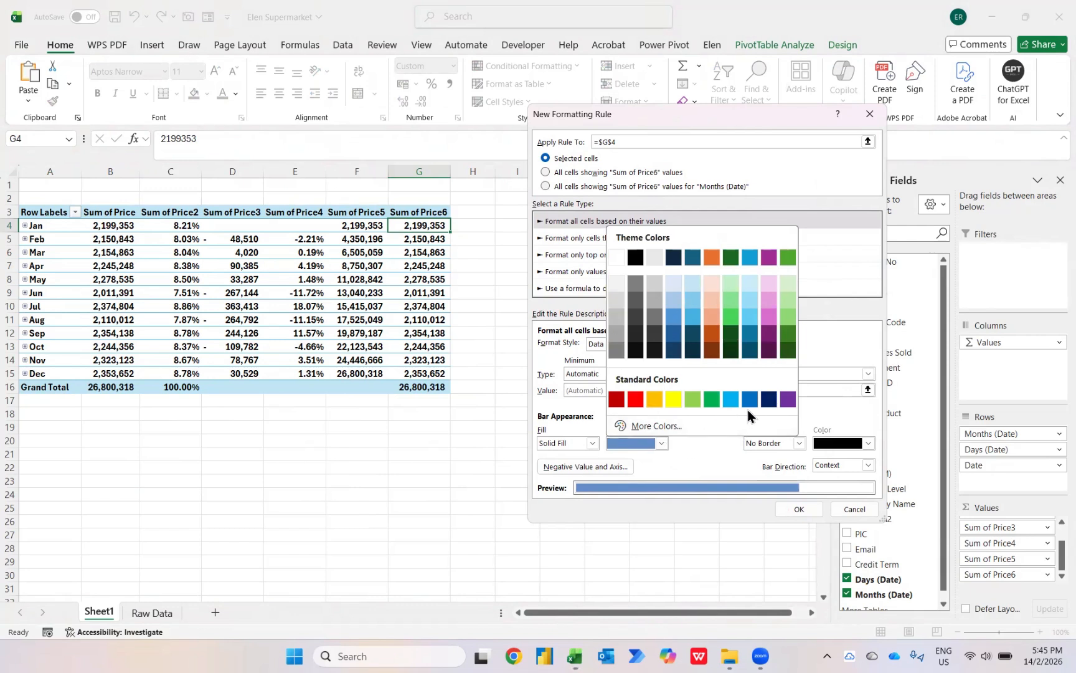
{"action": "left_click", "coordinate": [768, 399]}
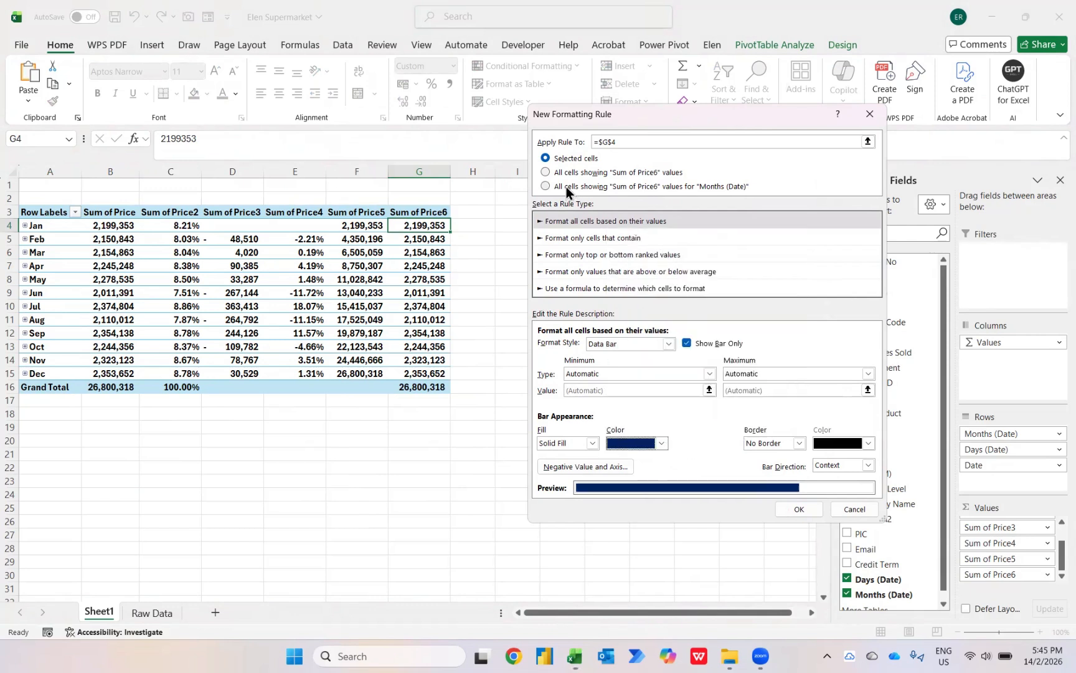
{"action": "left_click", "coordinate": [619, 186]}
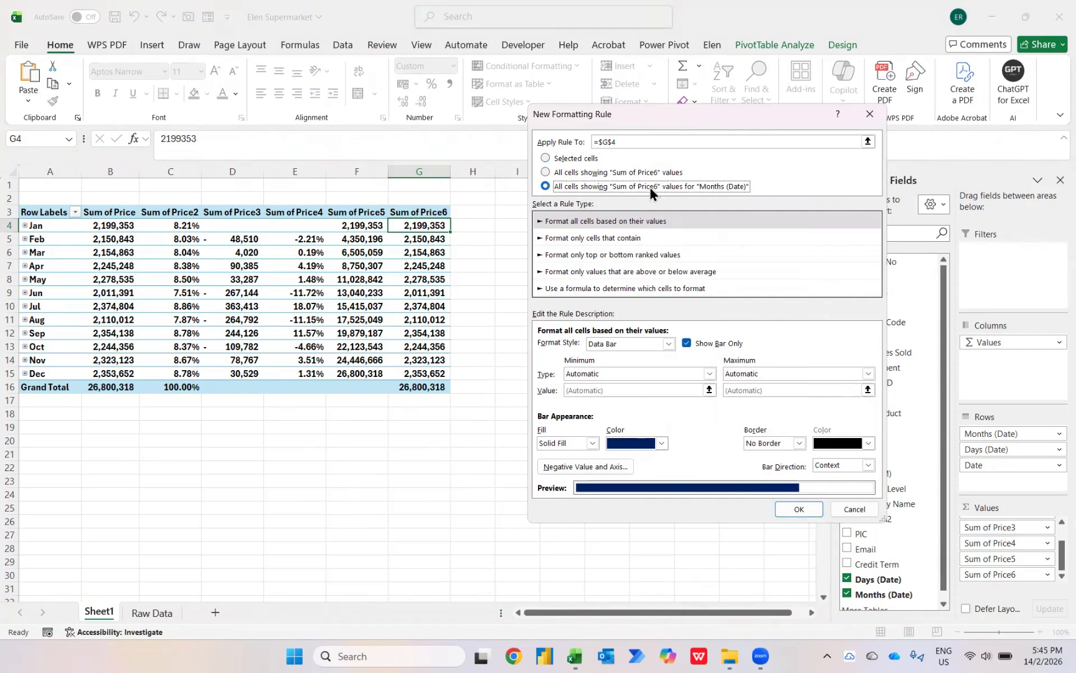
{"action": "left_click", "coordinate": [792, 507]}
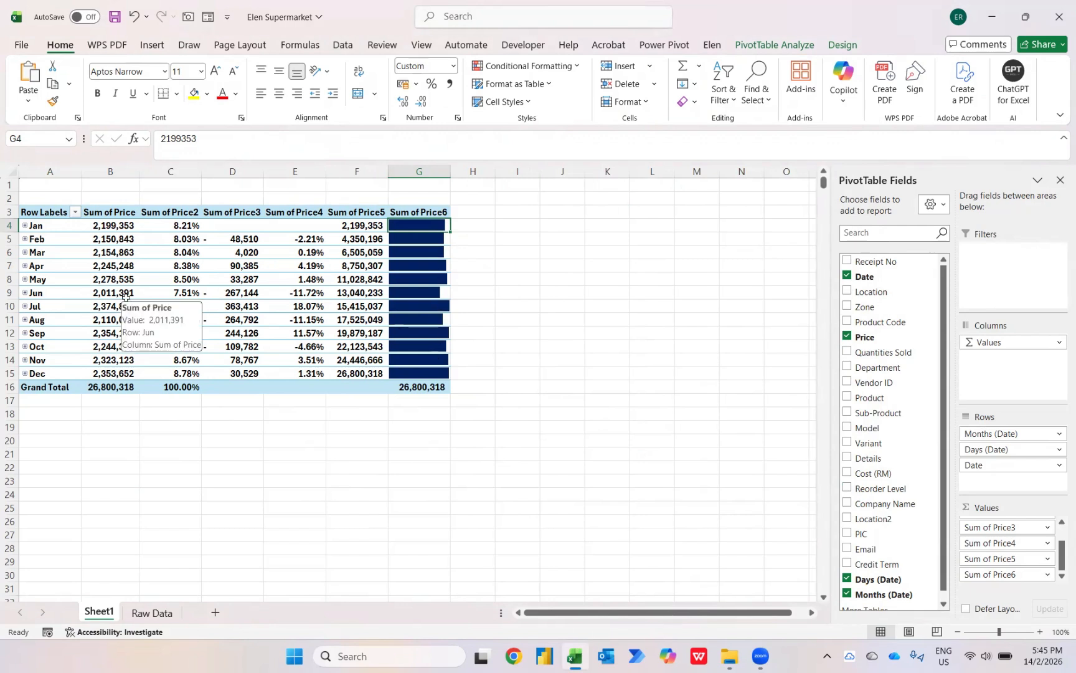
Add a Greater Than 0 highlight rule with Green Fill with Dark Green Text to February's Sum of Price4 cell.
{"action": "left_click", "coordinate": [297, 239]}
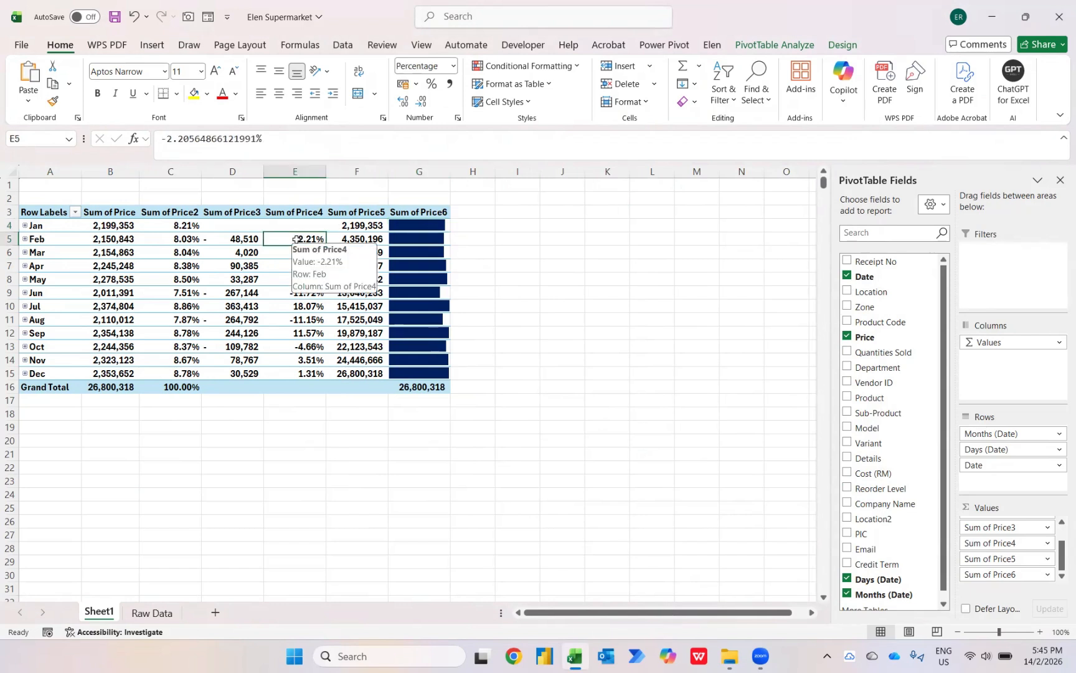
{"action": "left_click", "coordinate": [528, 65]}
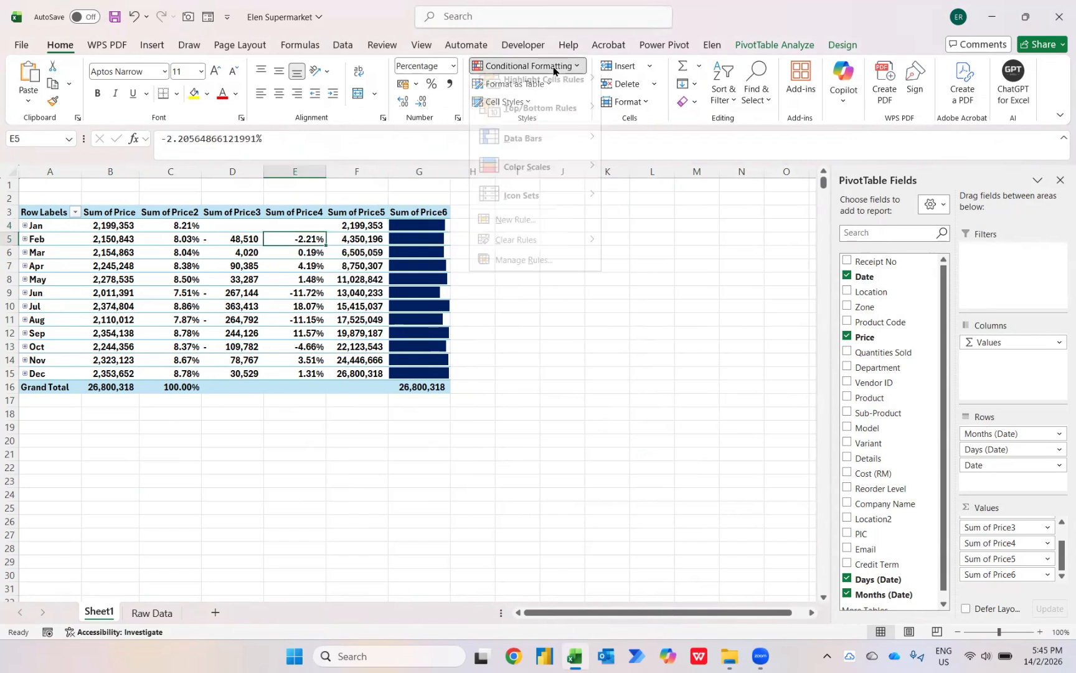
{"action": "mouse_move", "coordinate": [558, 101]}
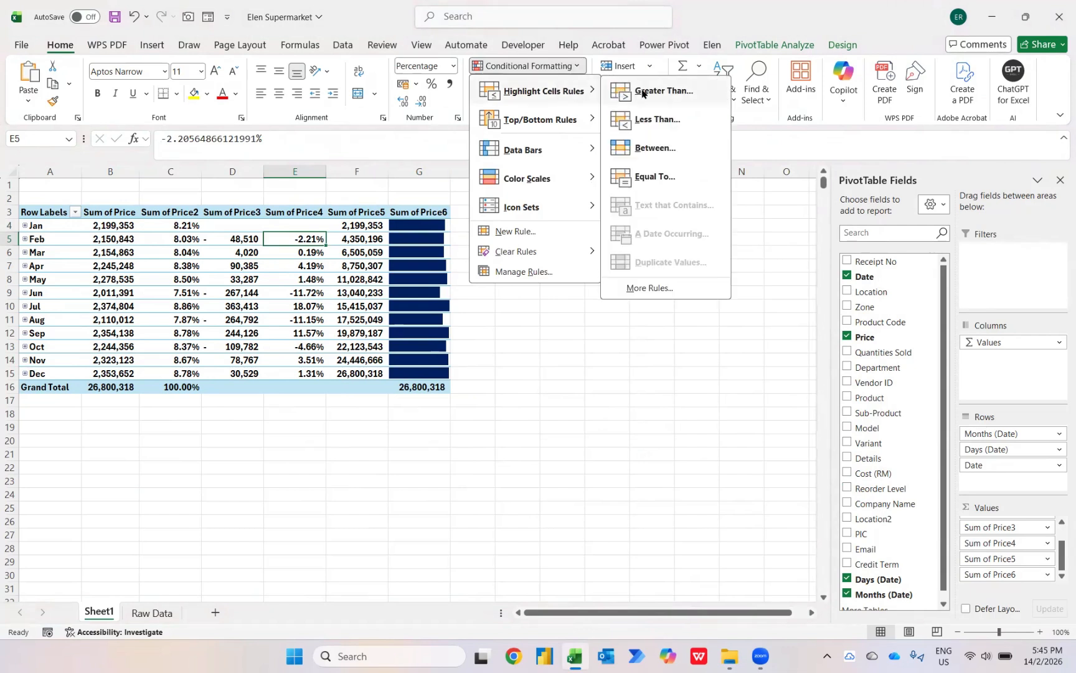
{"action": "left_click", "coordinate": [710, 91]}
{"action": "type", "text": "0"}
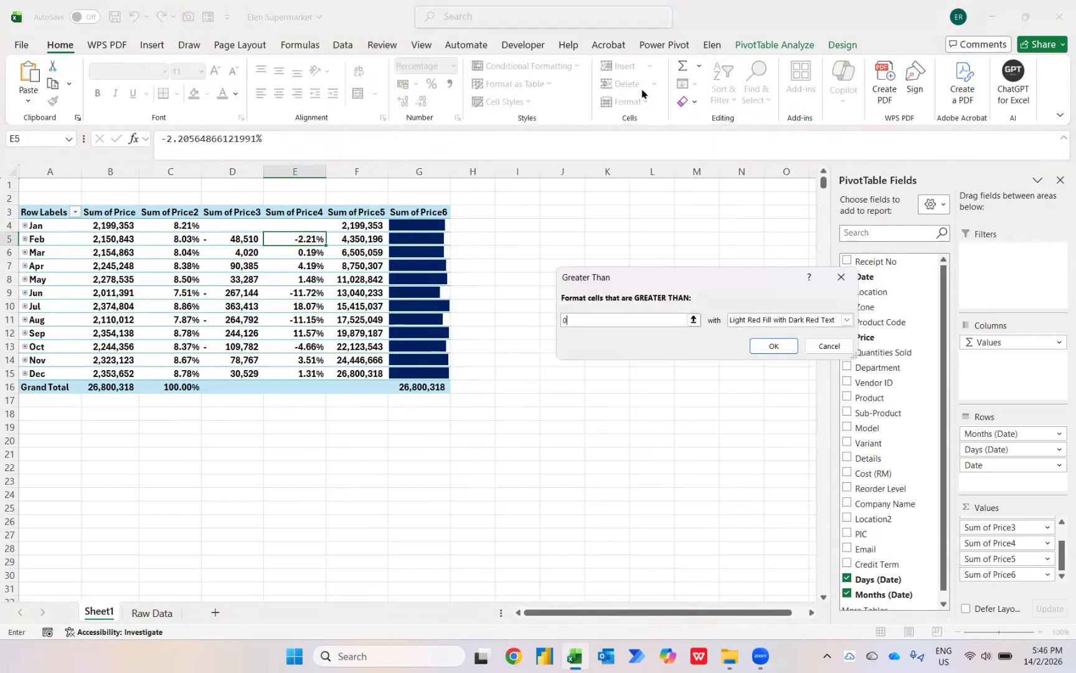
{"action": "key", "text": "Tab"}
{"action": "key", "text": "Down"}
{"action": "key", "text": "Down"}
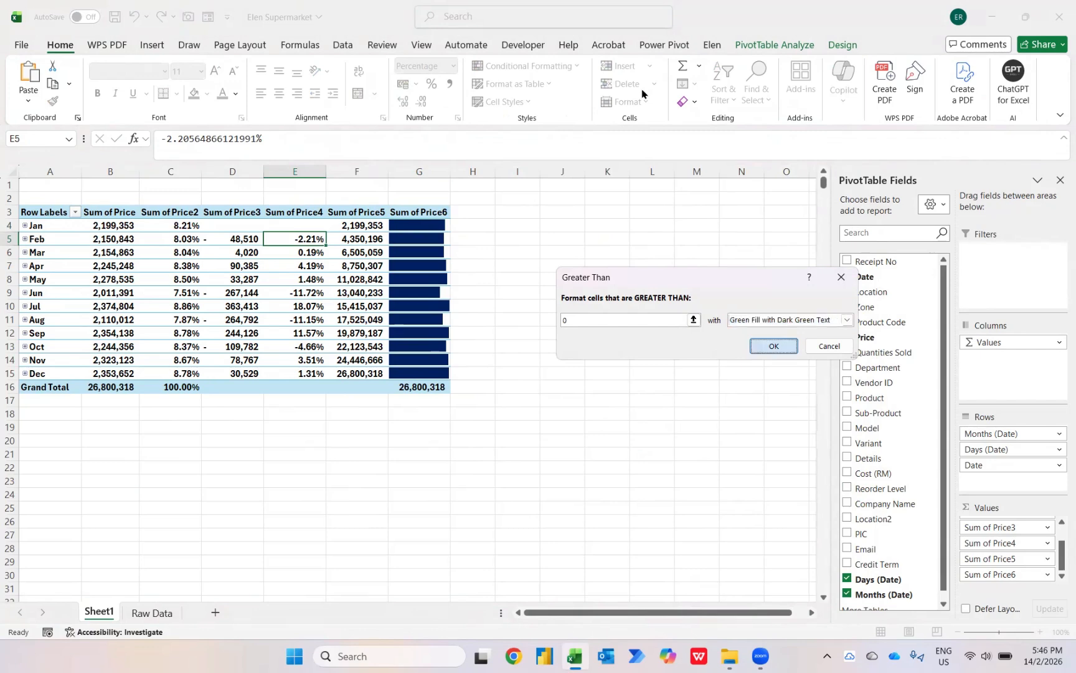
{"action": "key", "text": "Return"}
Add a Less Than 0 highlight rule with Light Red Fill with Dark Red Text to February's Sum of Price4 cell.
{"action": "left_click", "coordinate": [568, 62]}
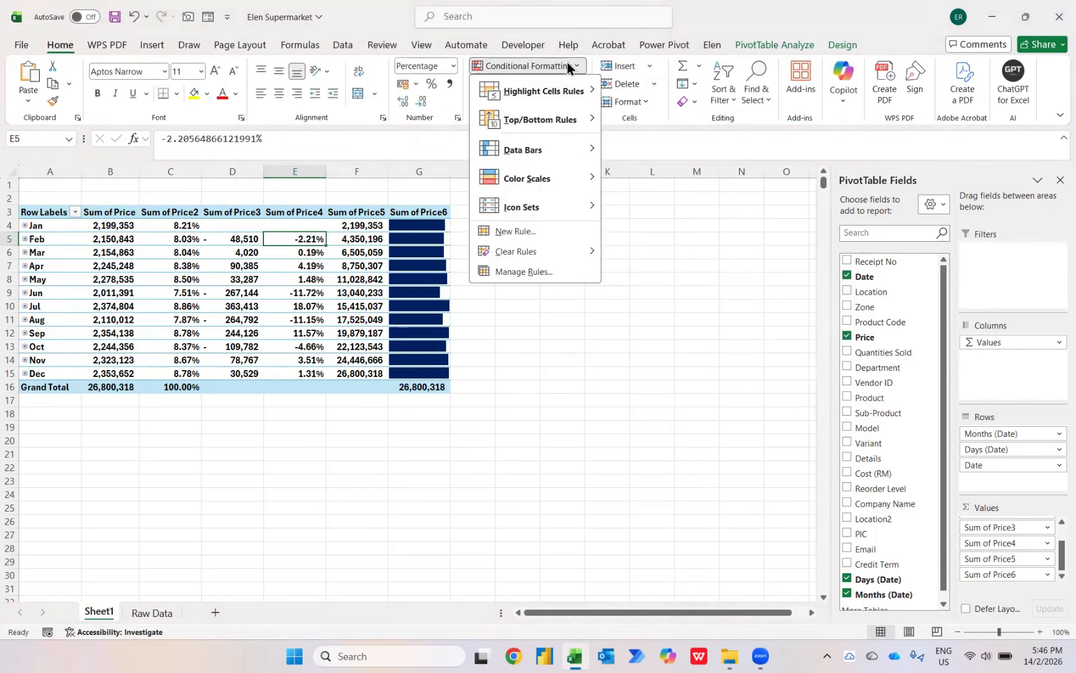
{"action": "mouse_move", "coordinate": [548, 98]}
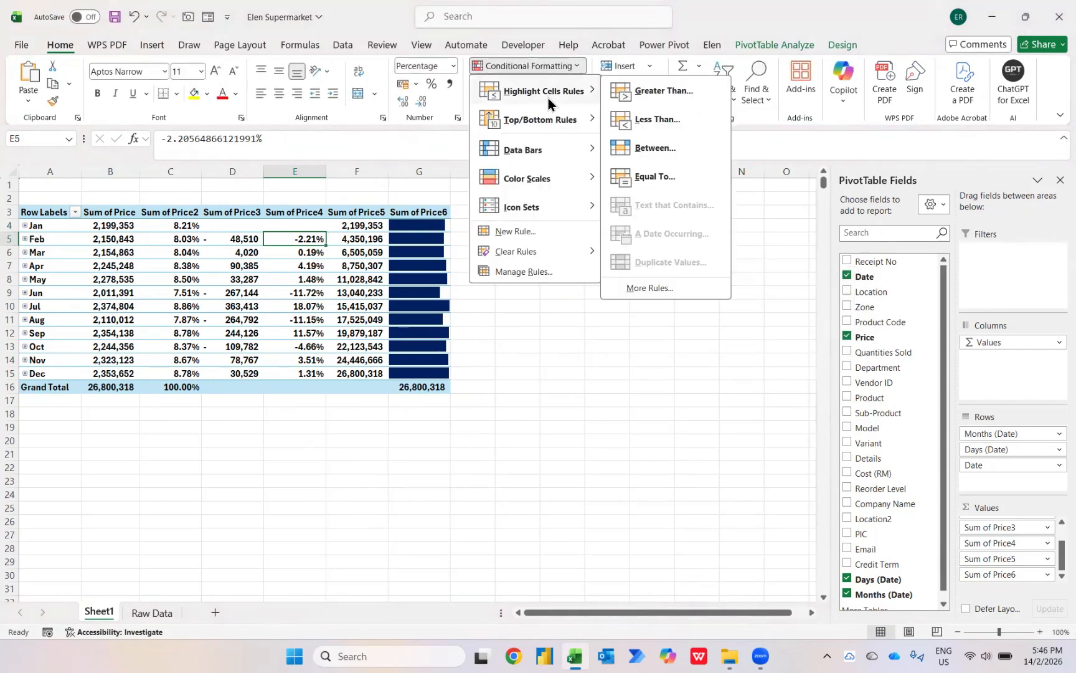
{"action": "left_click", "coordinate": [653, 119]}
{"action": "type", "text": "0"}
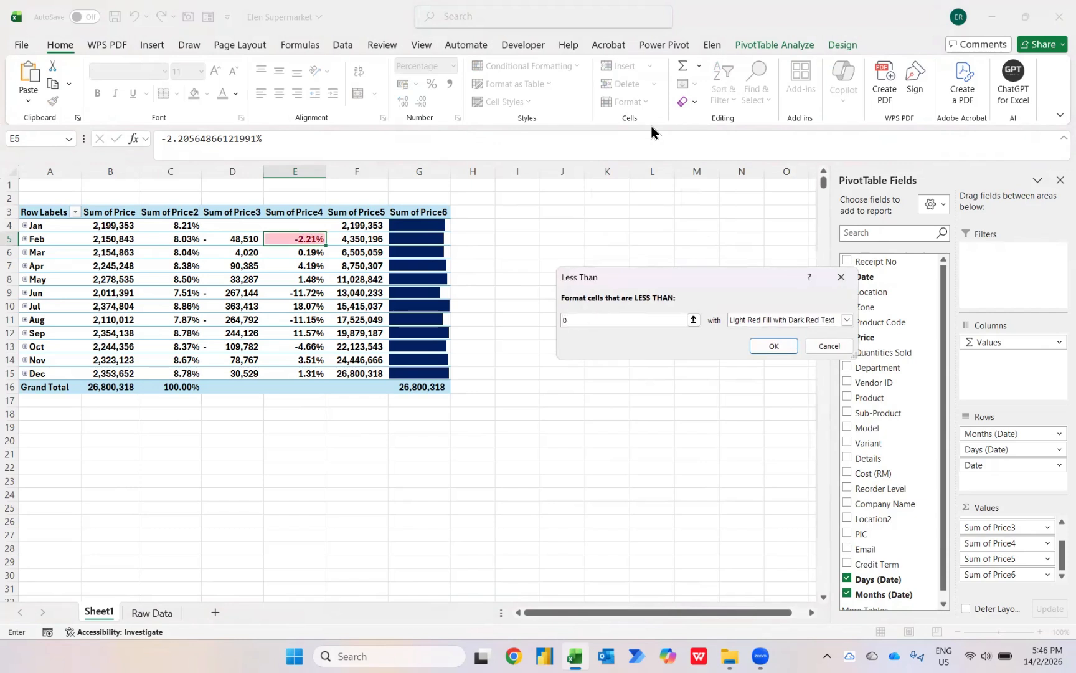
{"action": "key", "text": "Return"}
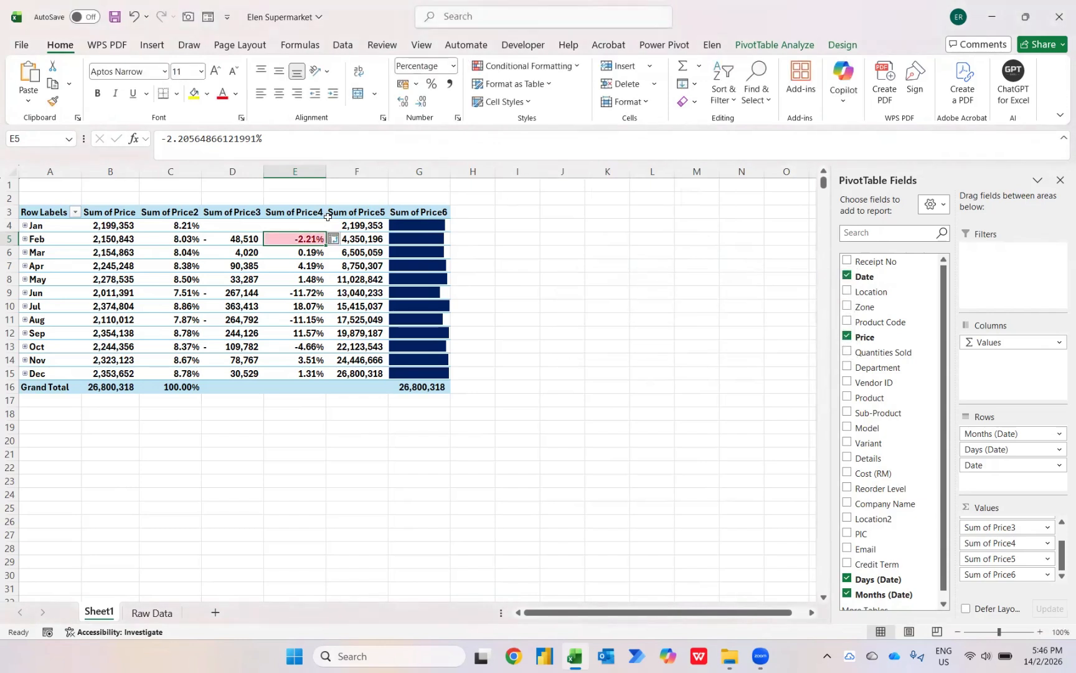
Add a Greater Than 0 highlight rule with Green Fill with Dark Green Text to February's Sum of Price3 cell.
{"action": "left_click", "coordinate": [233, 237]}
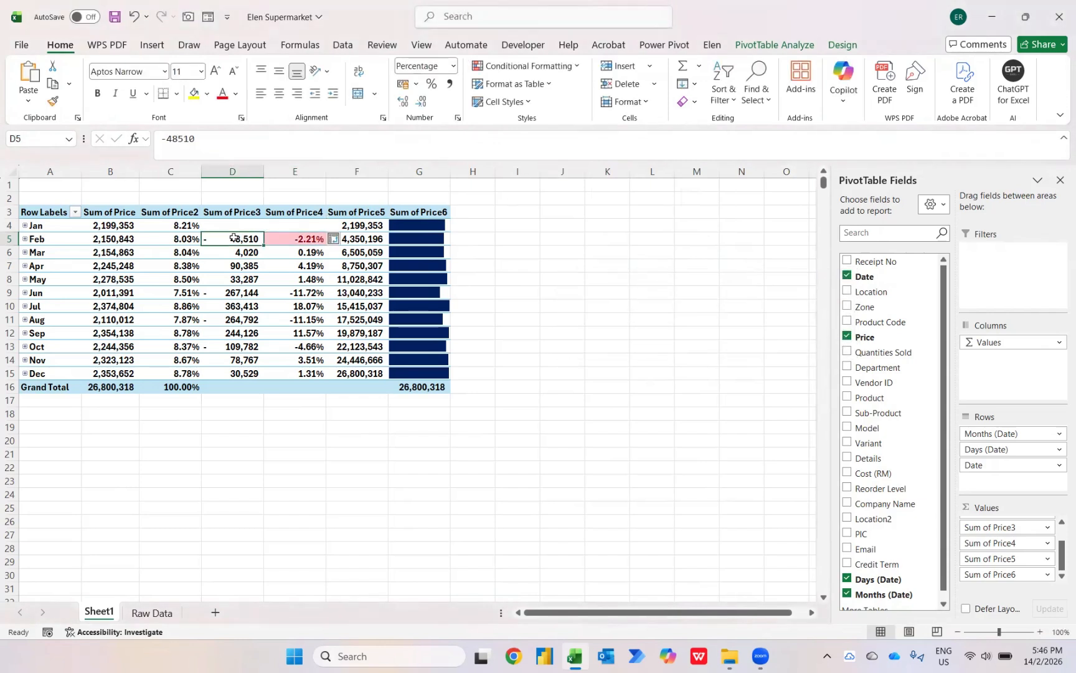
{"action": "left_click", "coordinate": [528, 66]}
{"action": "mouse_move", "coordinate": [541, 95]}
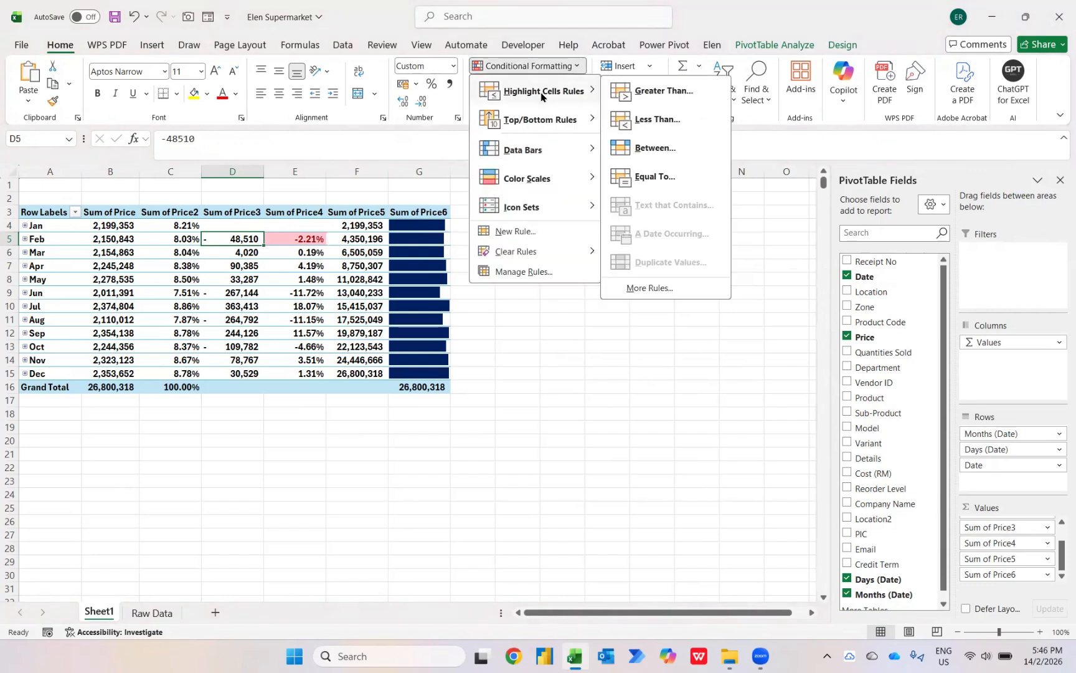
{"action": "left_click", "coordinate": [648, 91]}
{"action": "type", "text": "0"}
{"action": "key", "text": "Tab"}
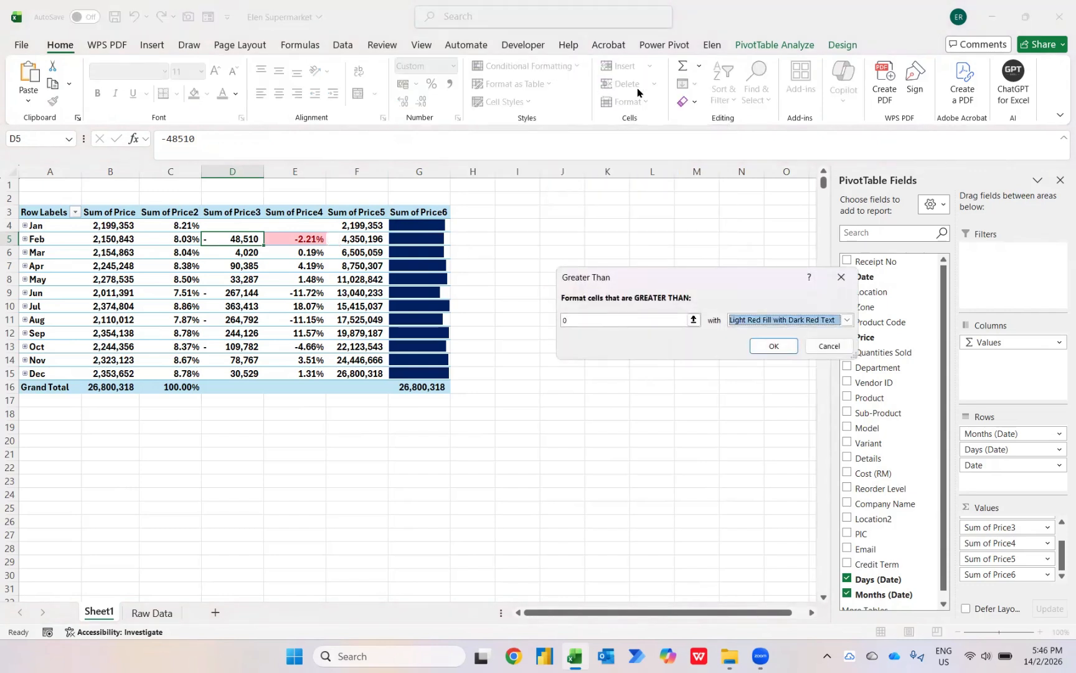
{"action": "key", "text": "Down"}
{"action": "key", "text": "Down"}
{"action": "key", "text": "Return"}
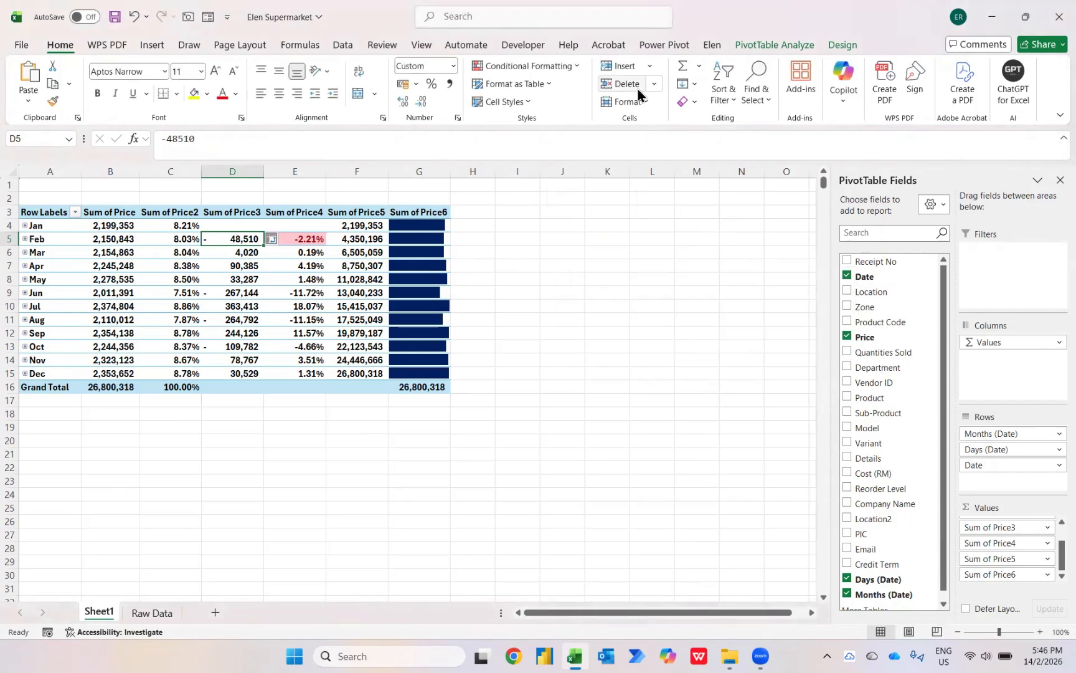
Add a Less Than rule that highlights a negative value in February's Sum of Price3 cell with light red fill and dark red text.
{"action": "left_click", "coordinate": [565, 65]}
{"action": "mouse_move", "coordinate": [563, 91]}
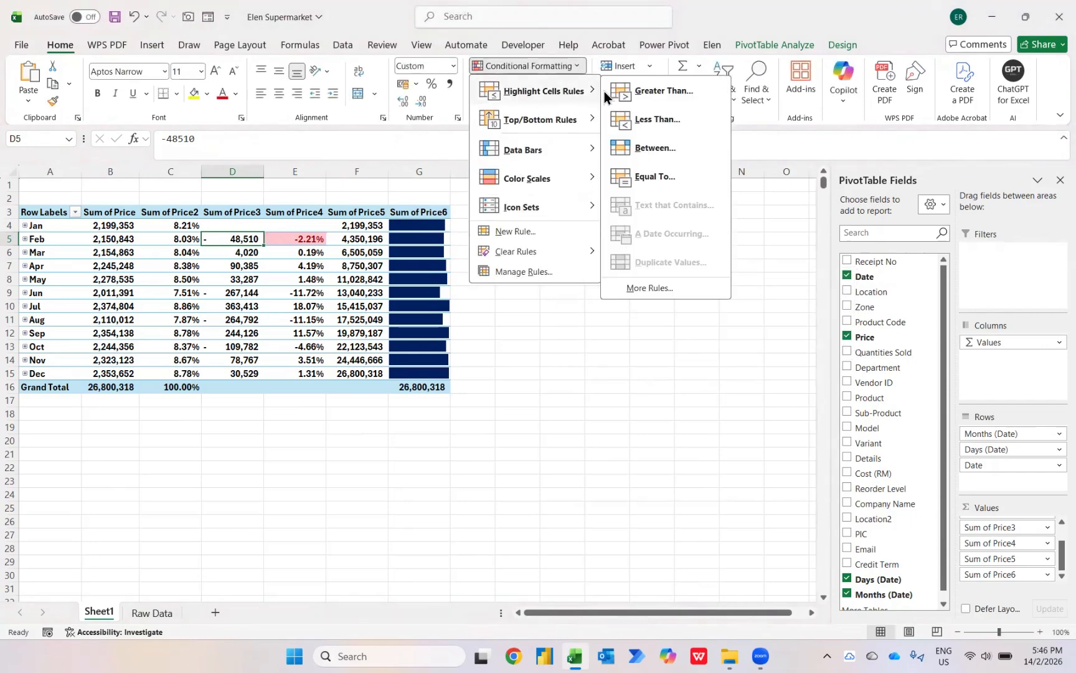
{"action": "left_click", "coordinate": [656, 132]}
{"action": "key", "text": "Return"}
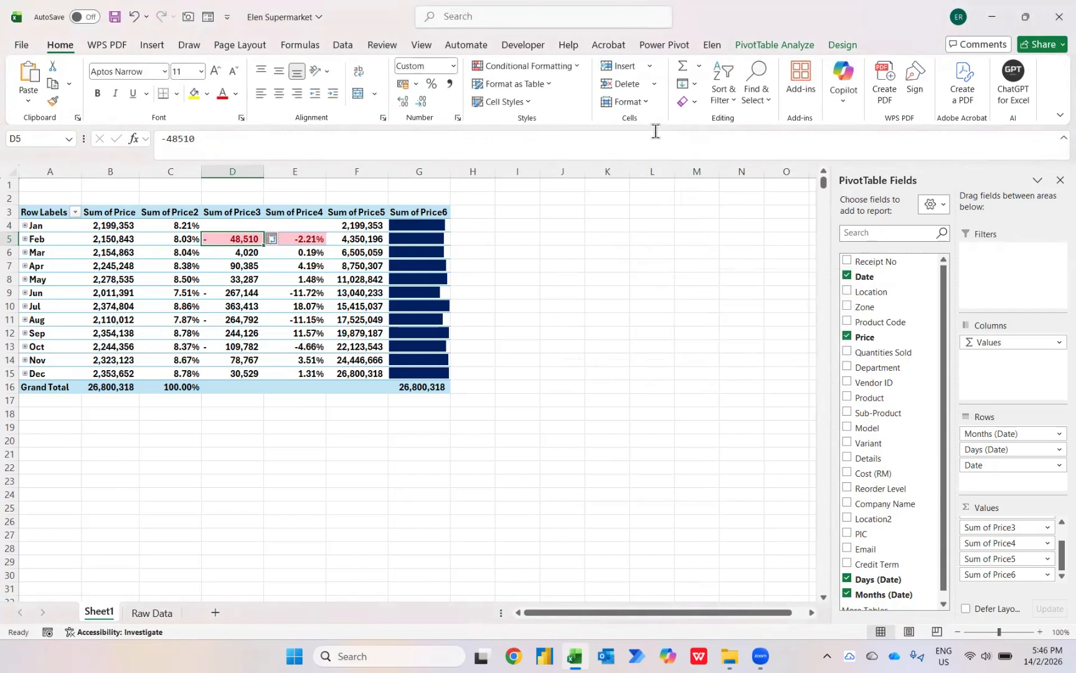
Apply a green color scale as conditional formatting to January's Sum of Price2 cell.
{"action": "left_click", "coordinate": [175, 225]}
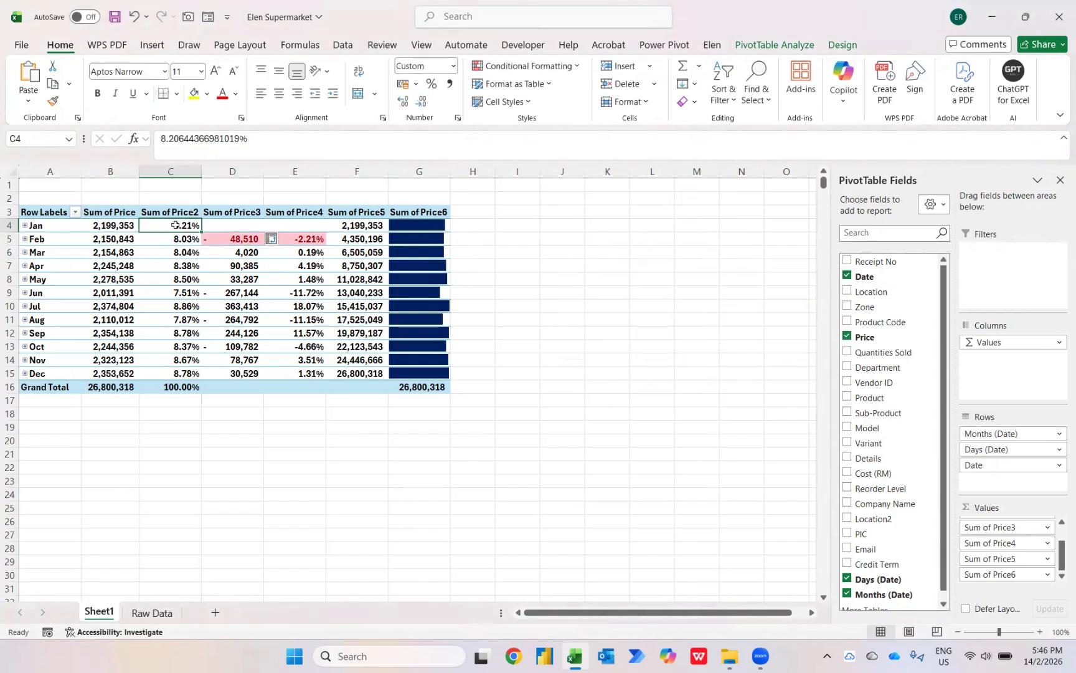
{"action": "left_click", "coordinate": [534, 69]}
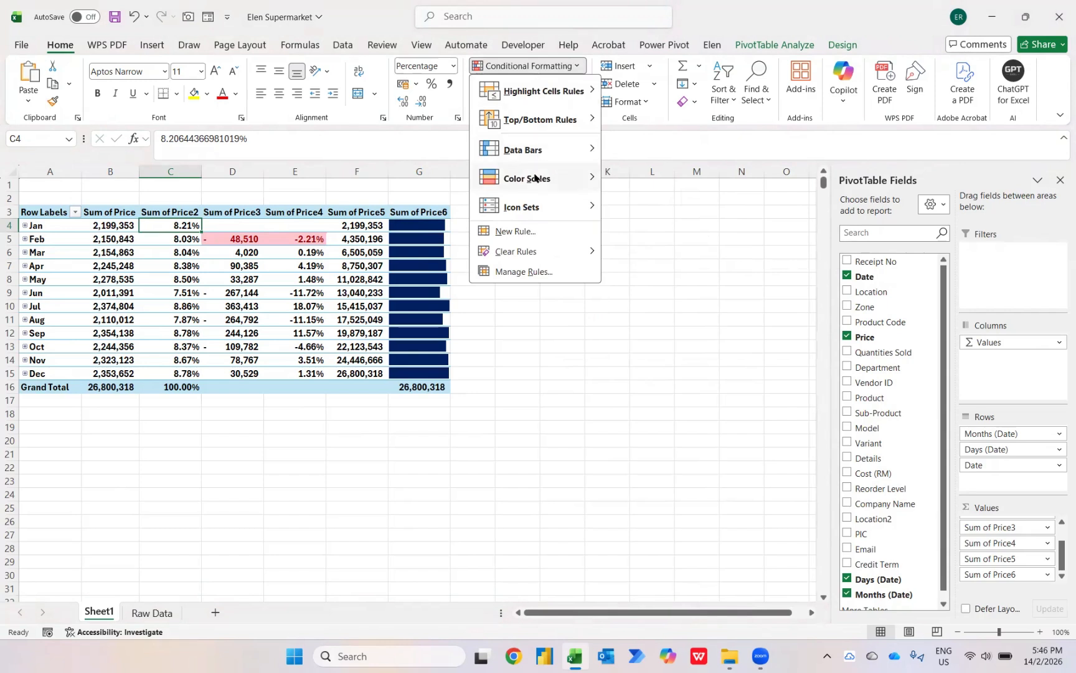
{"action": "mouse_move", "coordinate": [533, 178]}
{"action": "left_click", "coordinate": [611, 177]}
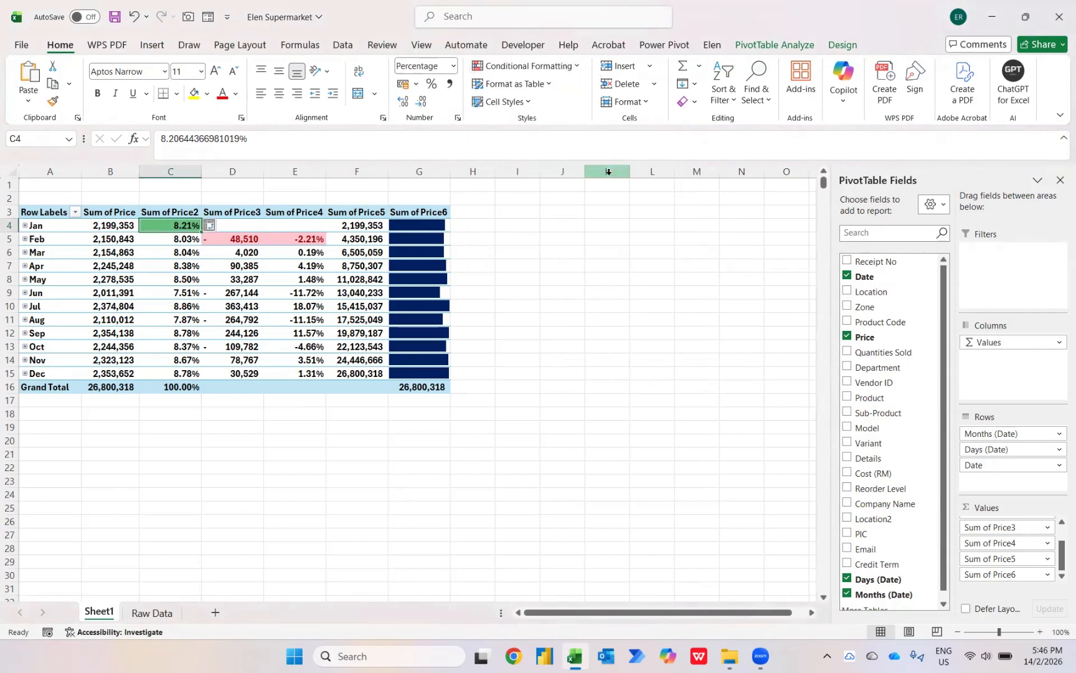
Add a Top 1 rule with a custom format of gold fill and bold font to January's Sum of Price cell.
{"action": "left_click", "coordinate": [108, 223]}
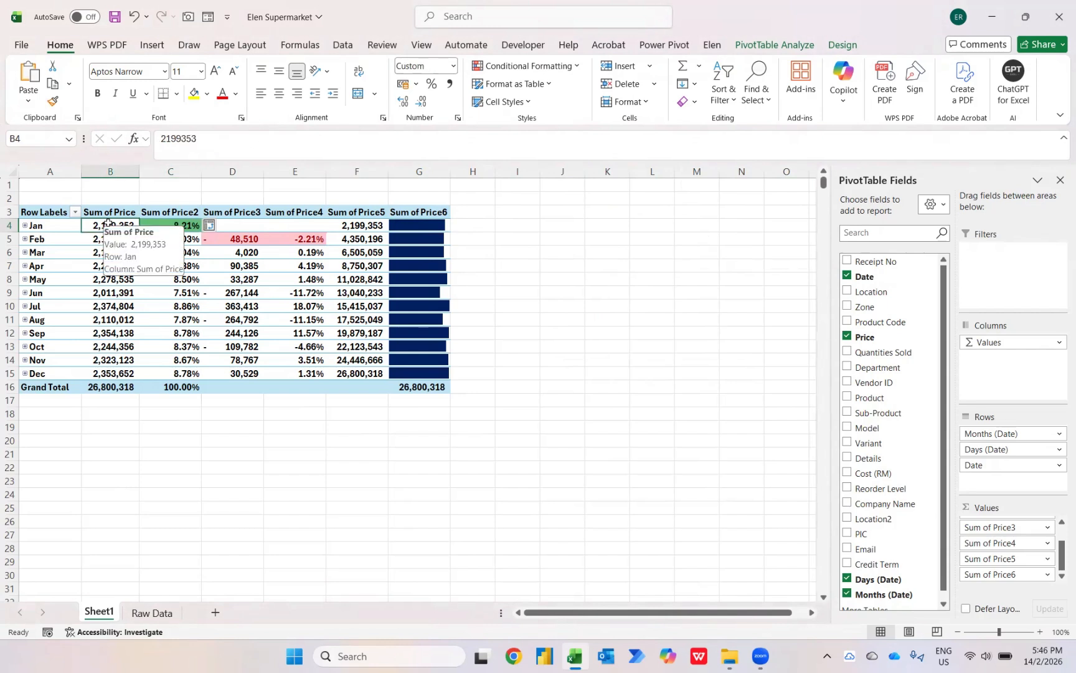
{"action": "left_click", "coordinate": [535, 67]}
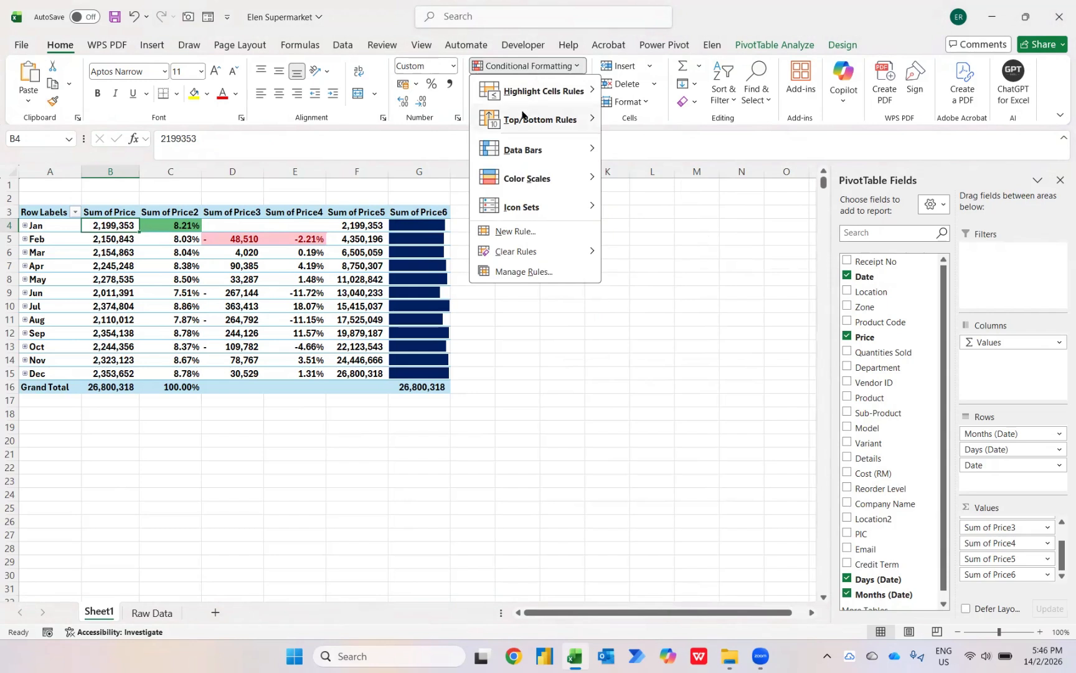
{"action": "mouse_move", "coordinate": [529, 118]}
{"action": "left_click", "coordinate": [647, 119]}
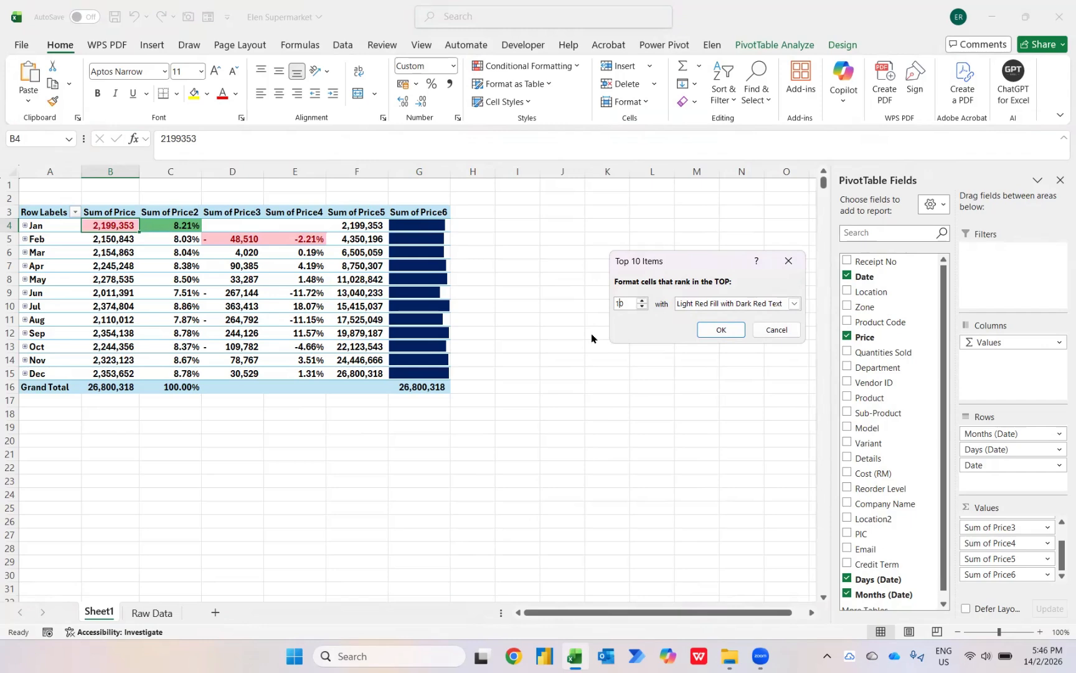
{"action": "left_click", "coordinate": [713, 305]}
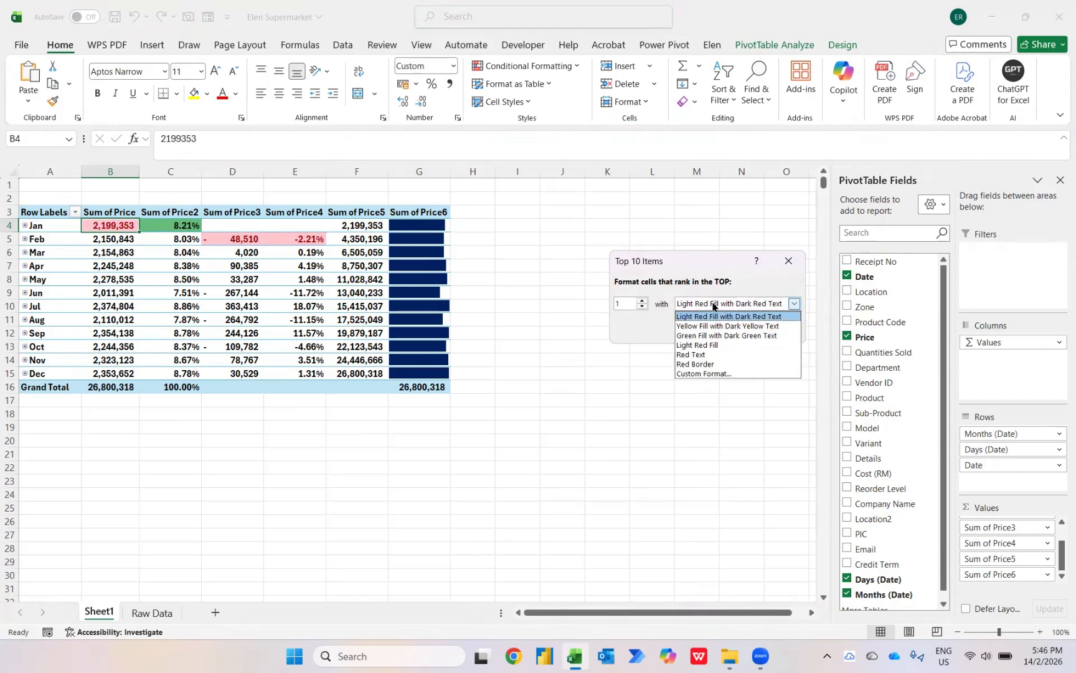
{"action": "left_click", "coordinate": [686, 374]}
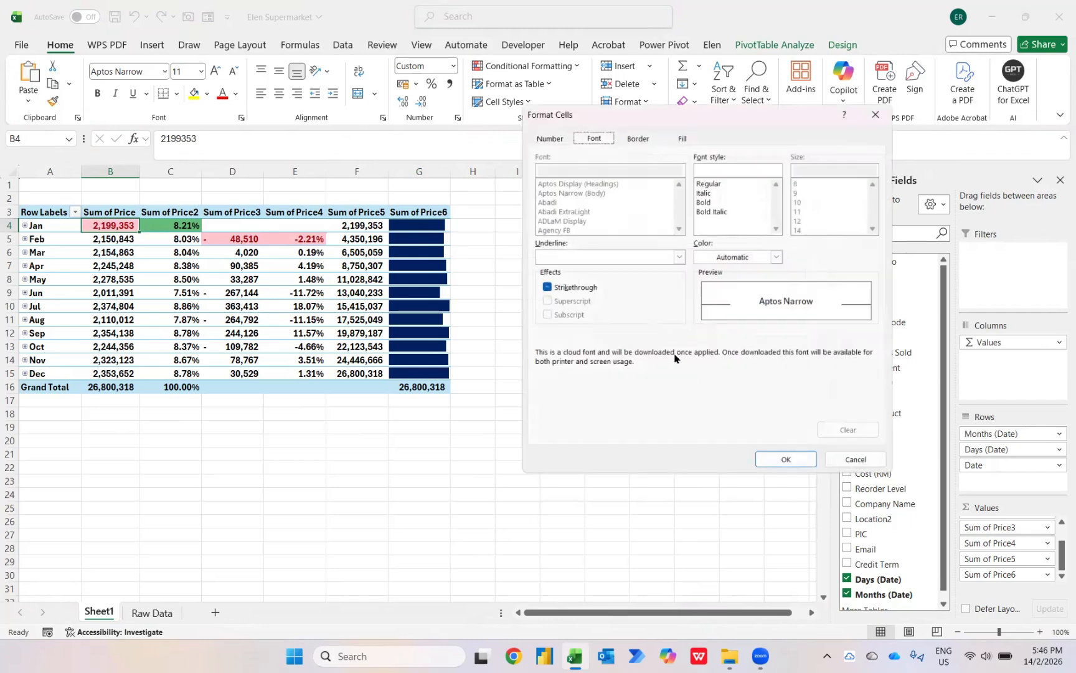
{"action": "left_click", "coordinate": [681, 136]}
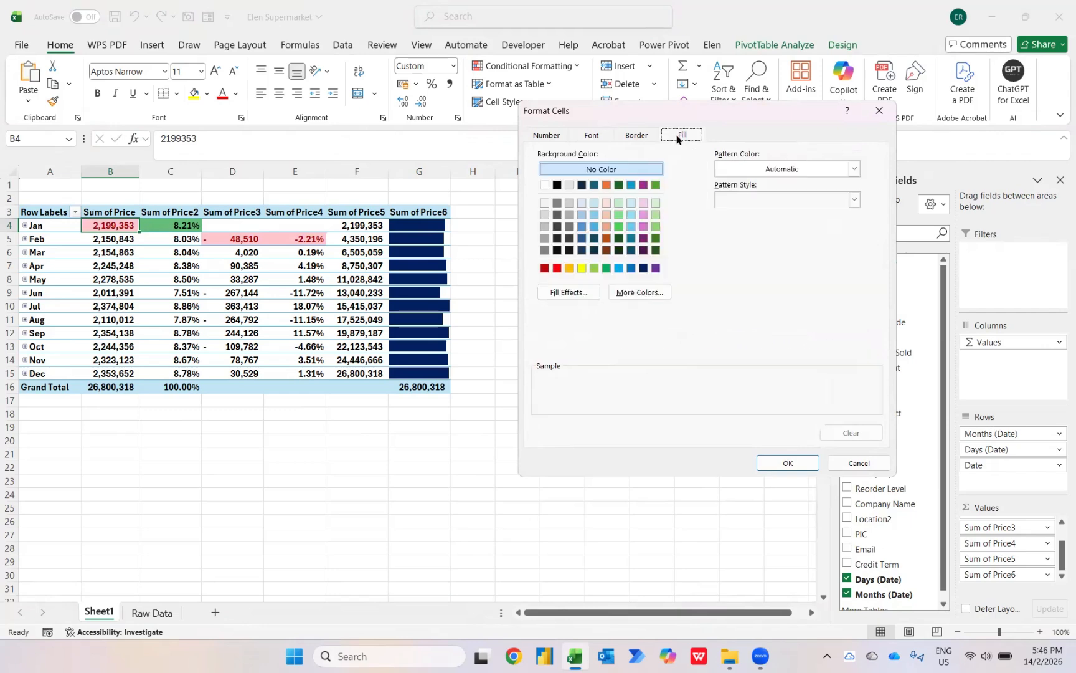
{"action": "left_click", "coordinate": [570, 269]}
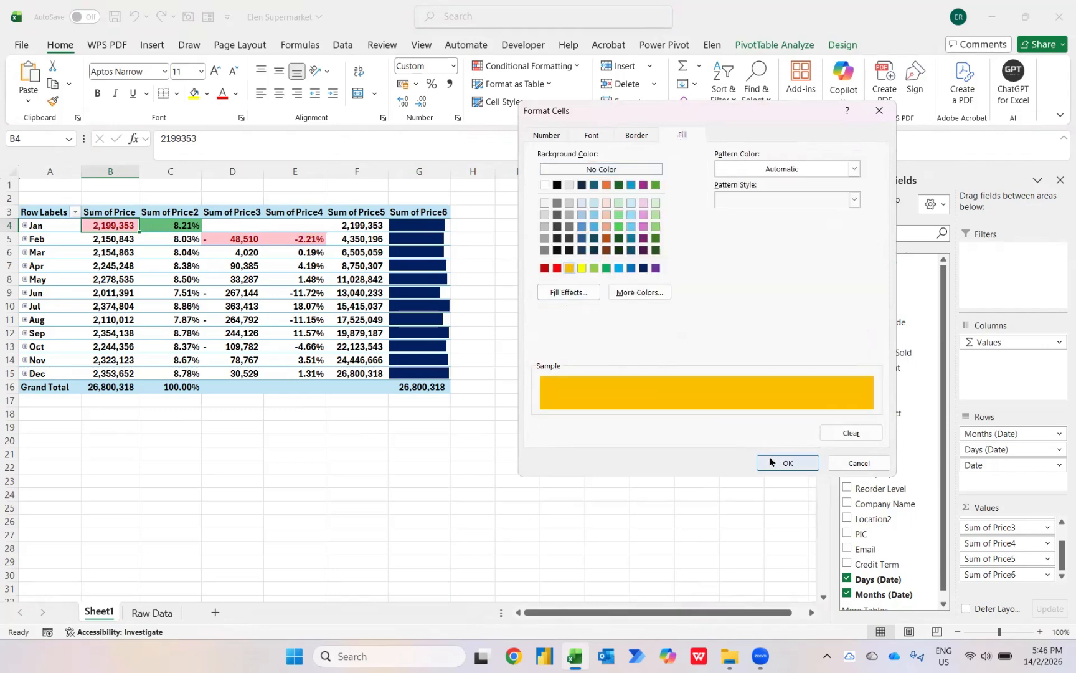
{"action": "left_click", "coordinate": [591, 135]}
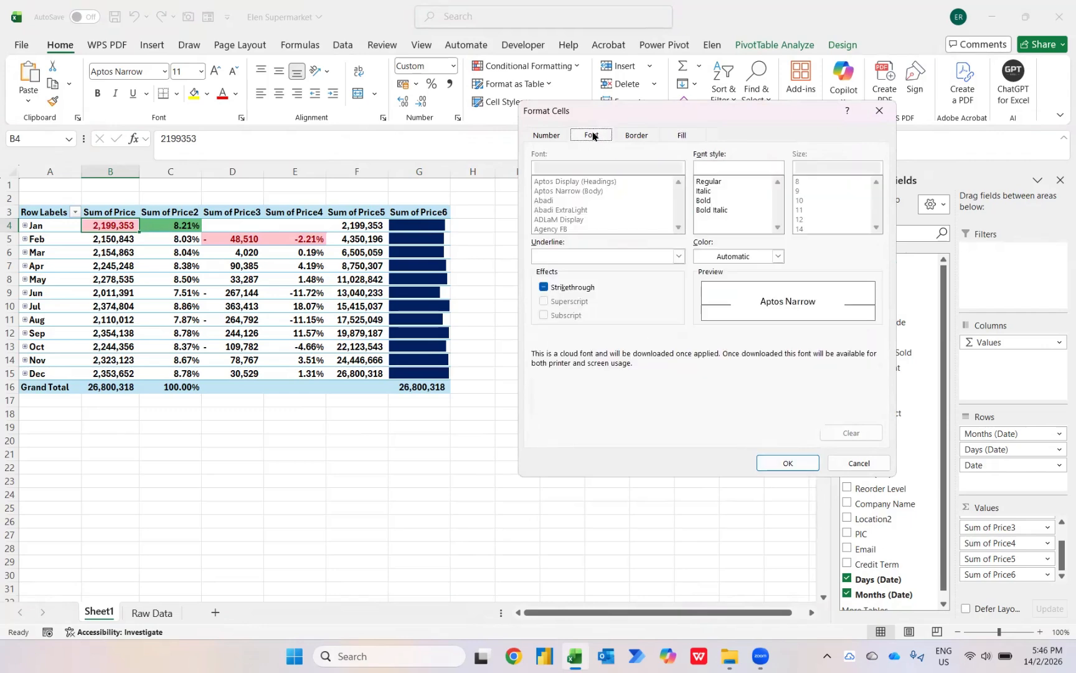
{"action": "left_click", "coordinate": [702, 200]}
{"action": "left_click", "coordinate": [783, 461]}
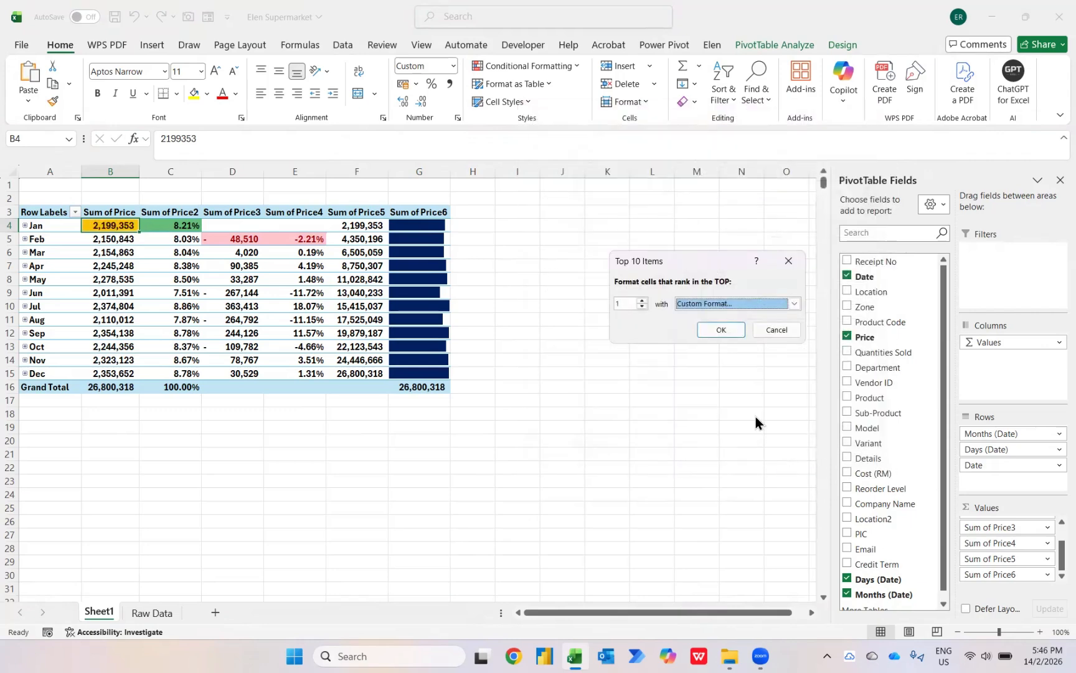
{"action": "left_click", "coordinate": [711, 331]}
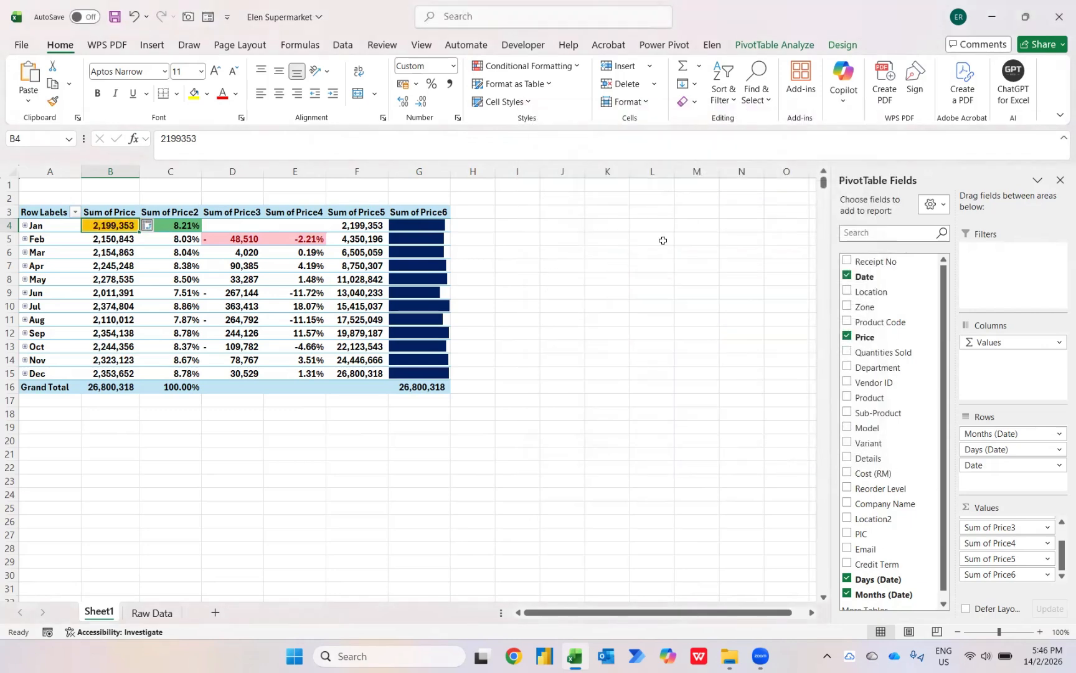
Add a Bottom 1 rule with a custom format of red fill and bold white font to January's Sum of Price cell.
{"action": "left_click", "coordinate": [529, 67]}
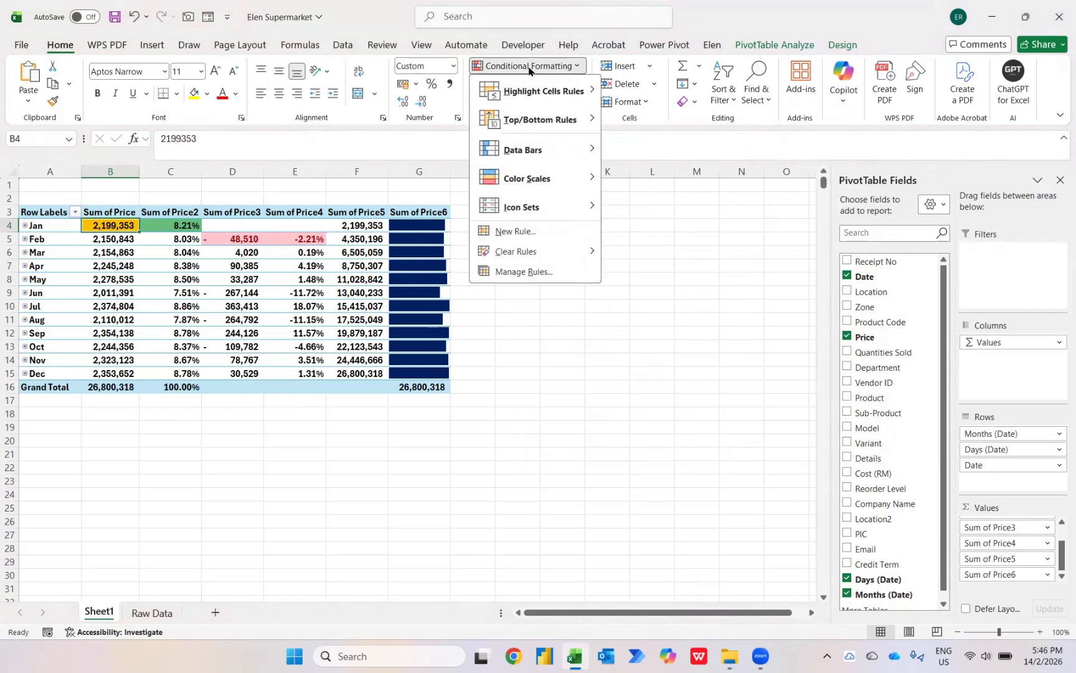
{"action": "mouse_move", "coordinate": [528, 119]}
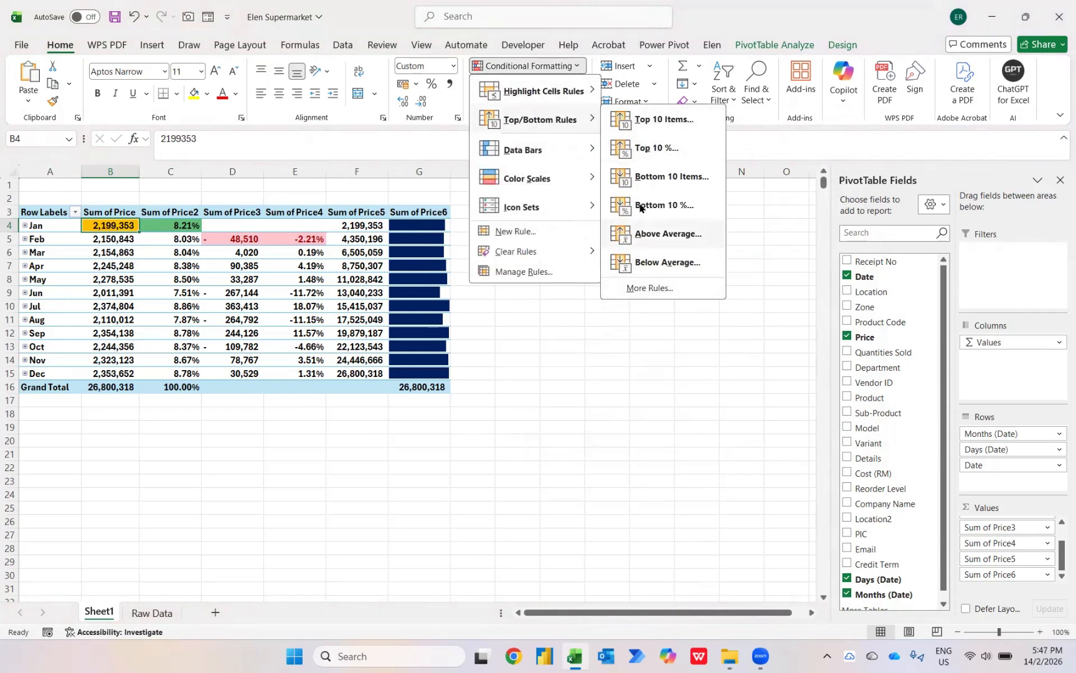
{"action": "left_click", "coordinate": [643, 177]}
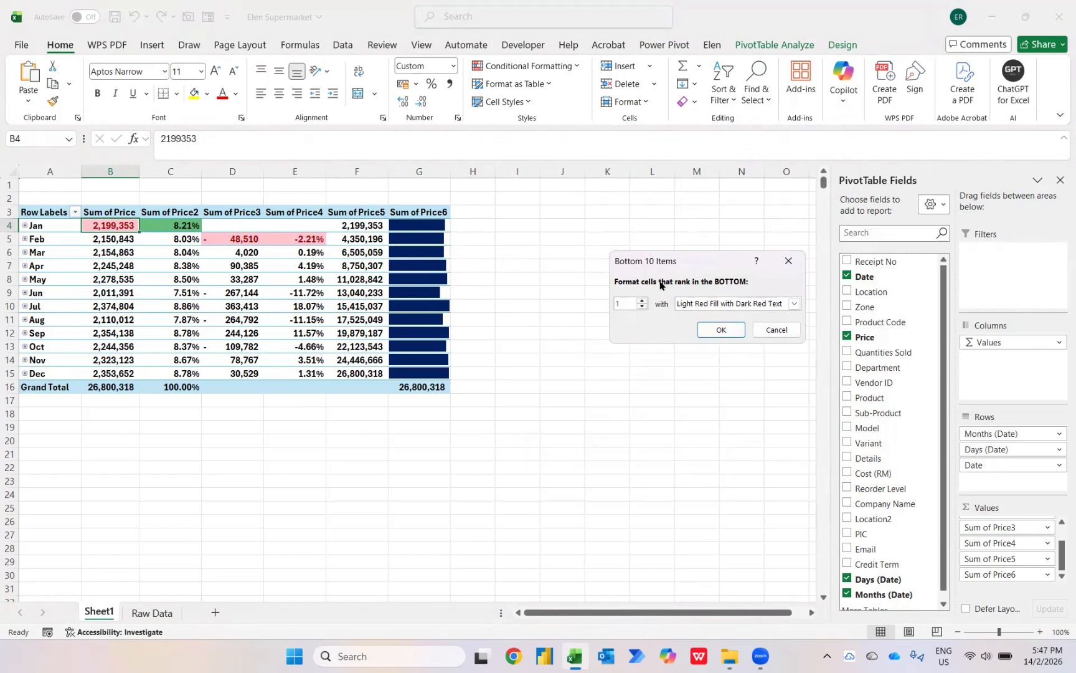
{"action": "left_click", "coordinate": [794, 303]}
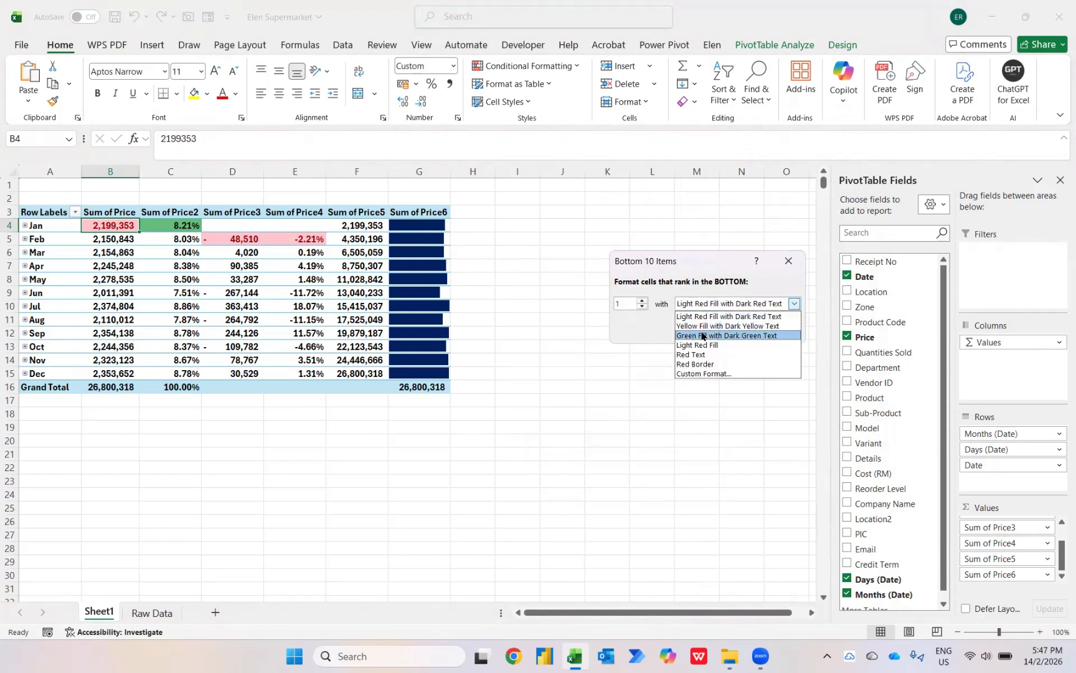
{"action": "left_click", "coordinate": [694, 374]}
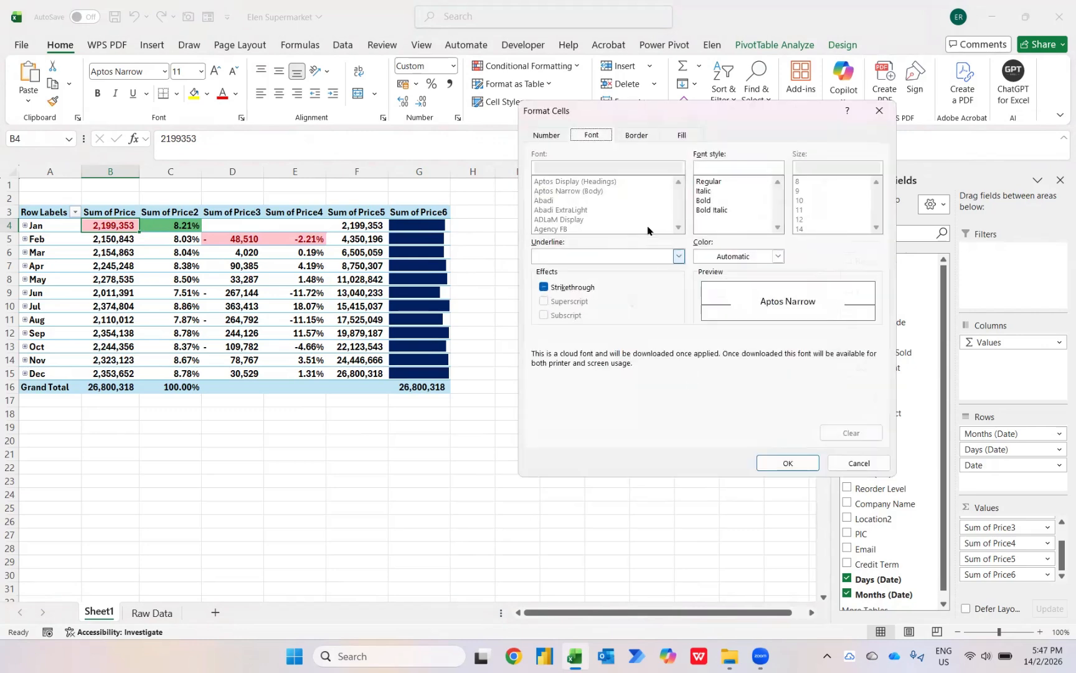
{"action": "left_click", "coordinate": [740, 256]}
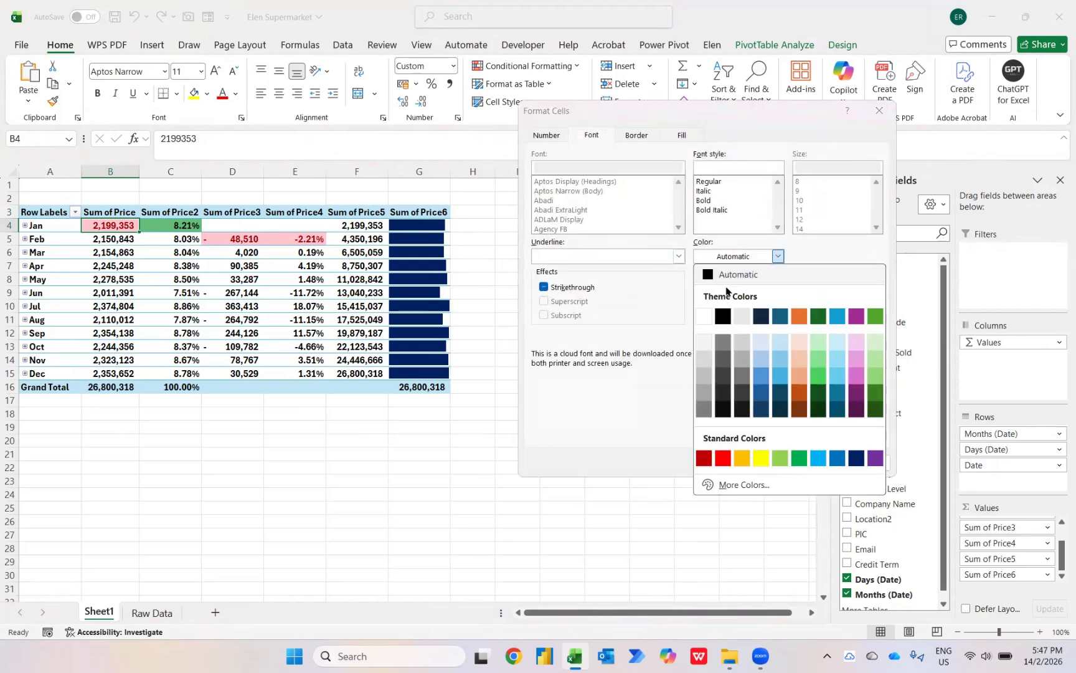
{"action": "left_click", "coordinate": [705, 315]}
{"action": "left_click", "coordinate": [677, 135]}
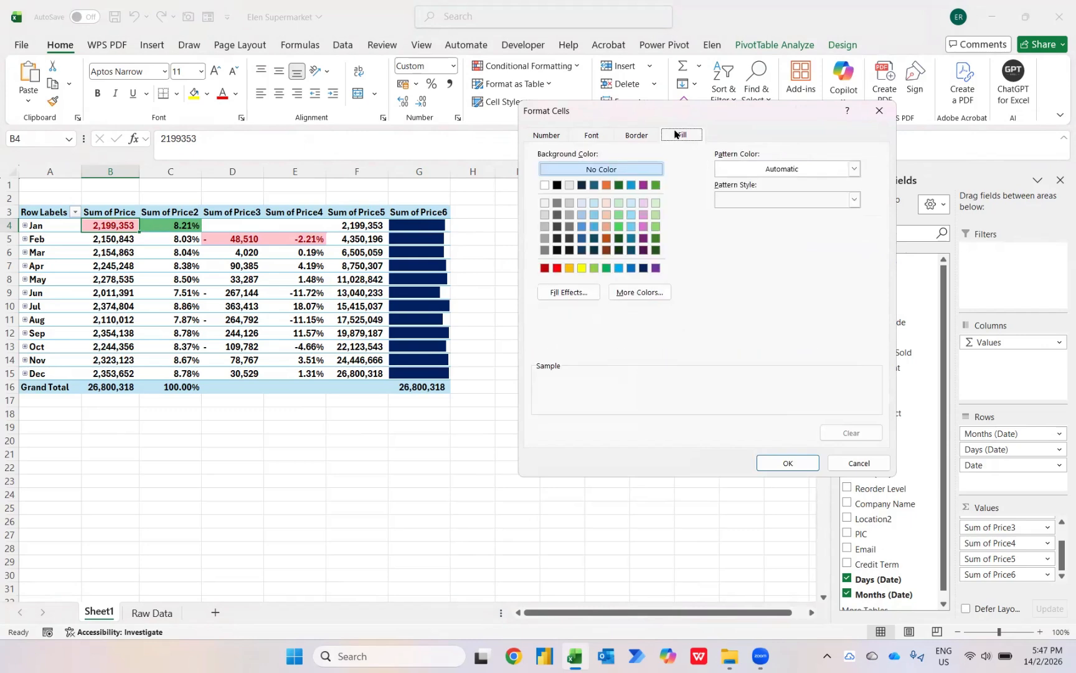
{"action": "left_click", "coordinate": [558, 268]}
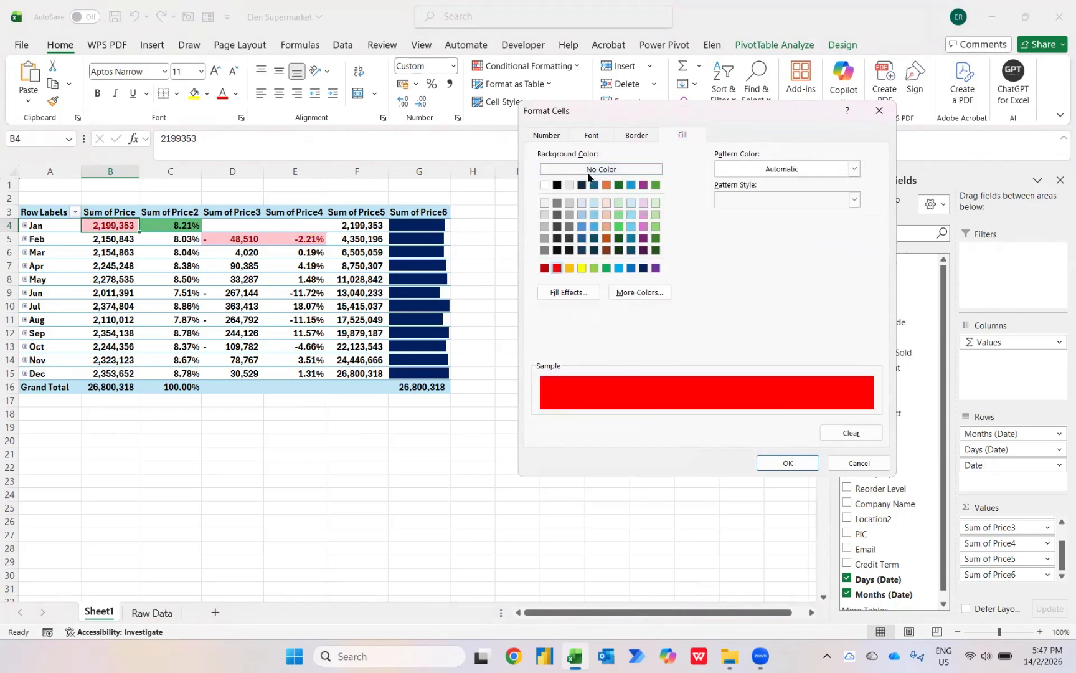
{"action": "left_click", "coordinate": [598, 136]}
{"action": "left_click", "coordinate": [705, 201]}
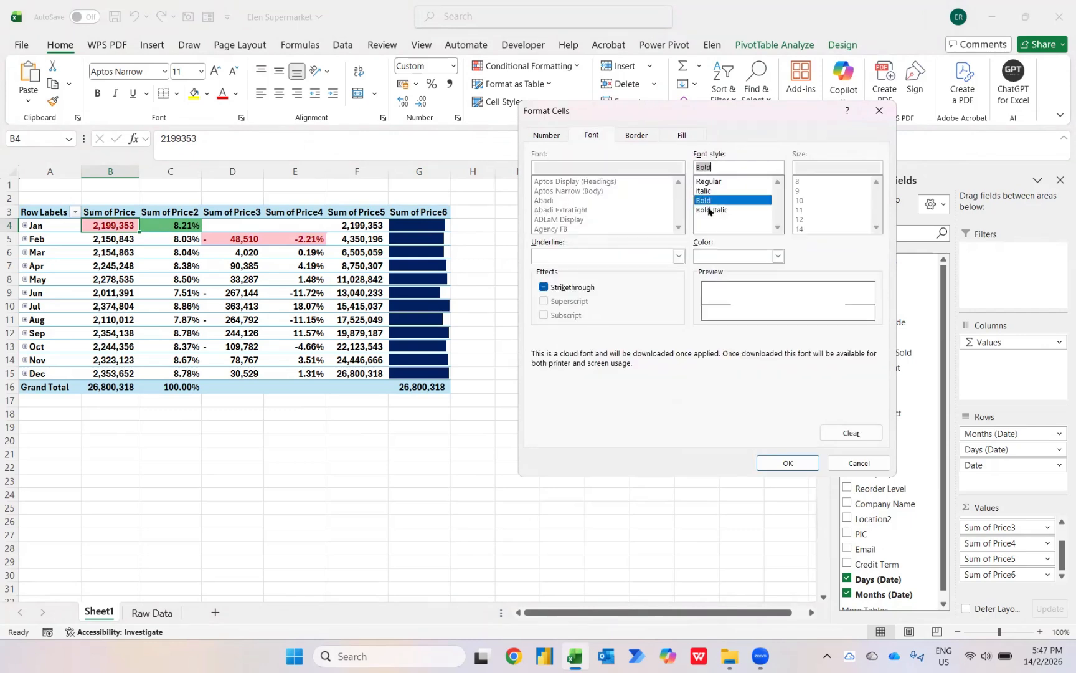
{"action": "left_click", "coordinate": [791, 462]}
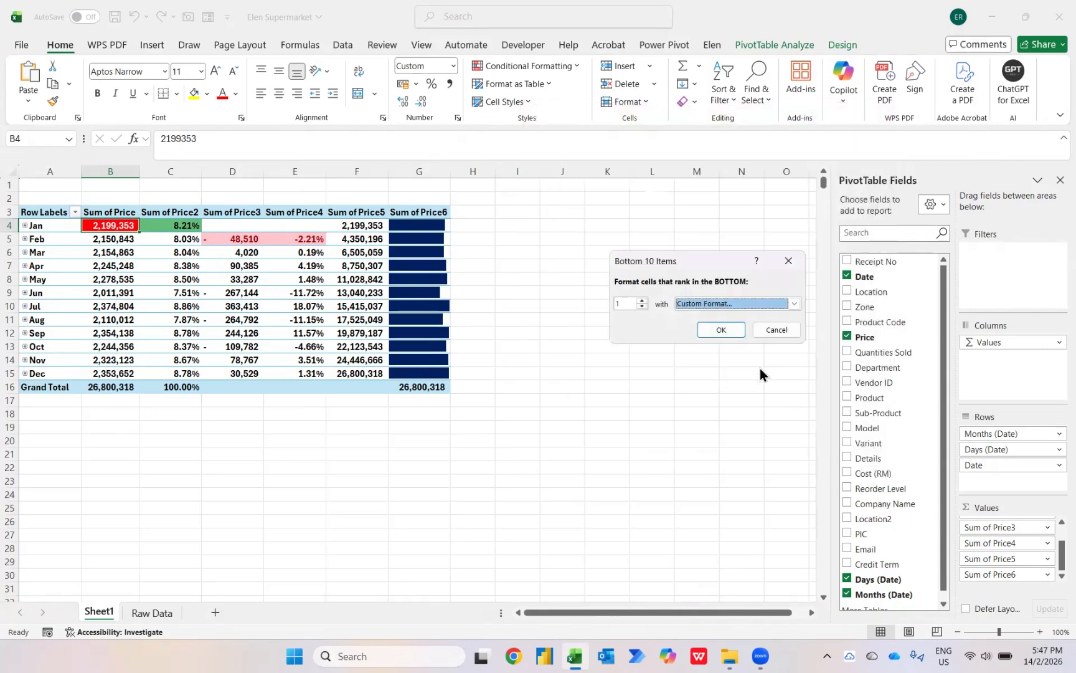
{"action": "left_click", "coordinate": [713, 330]}
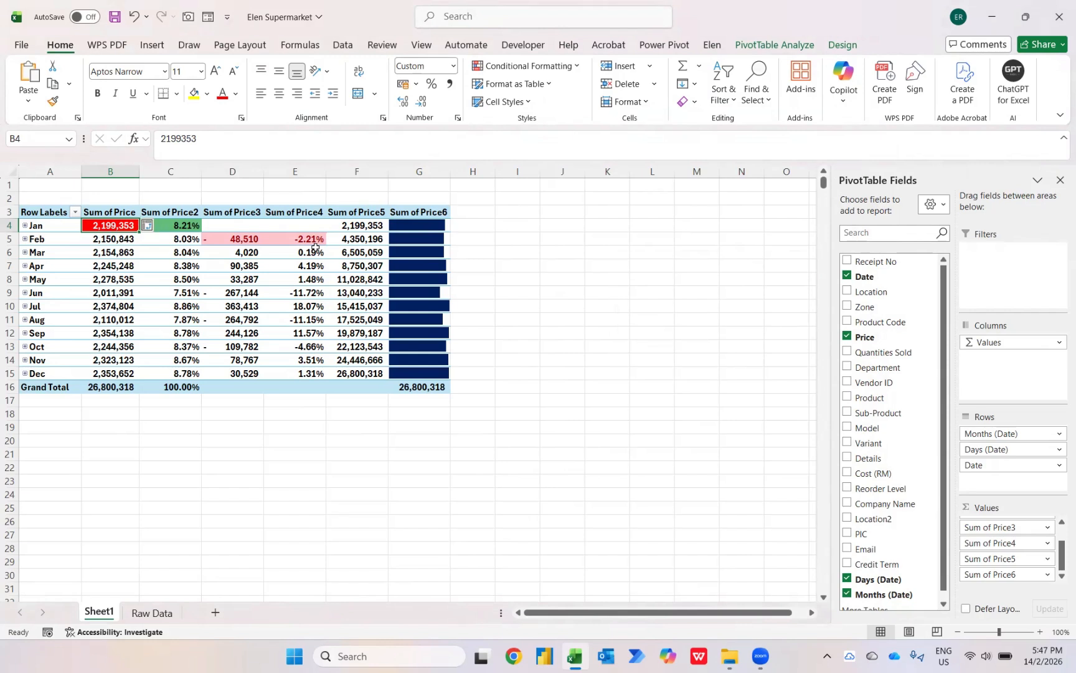
Edit the Bottom 1 rule to apply to all cells showing "Sum of Price" values for "Months (Date)".
{"action": "mouse_move", "coordinate": [315, 247]}
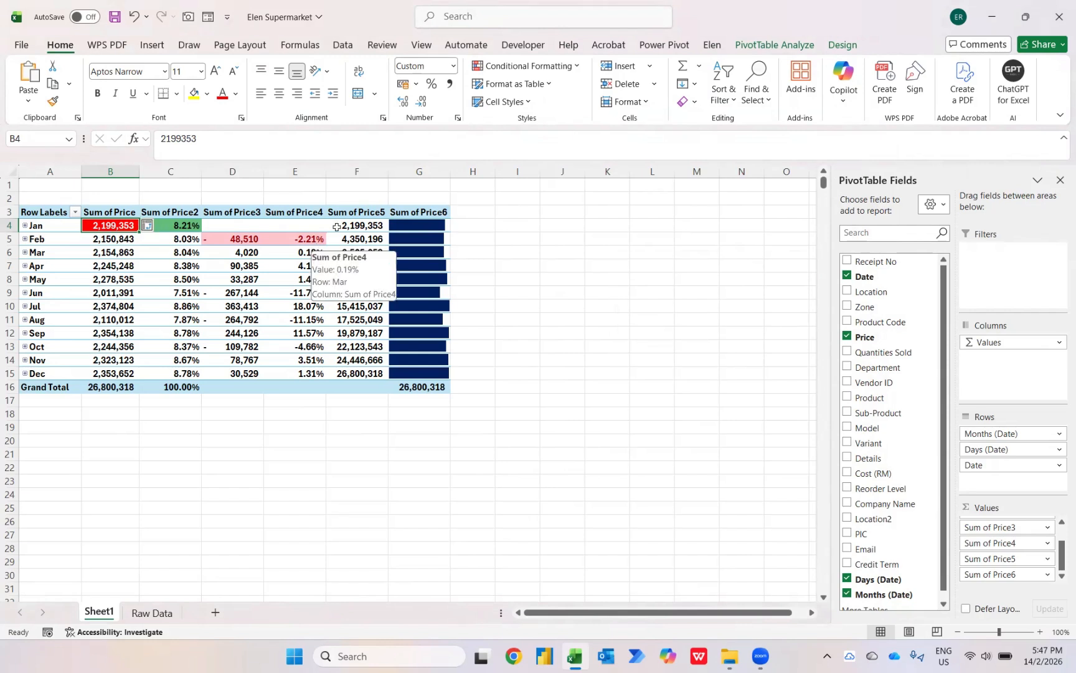
{"action": "left_click", "coordinate": [553, 66]}
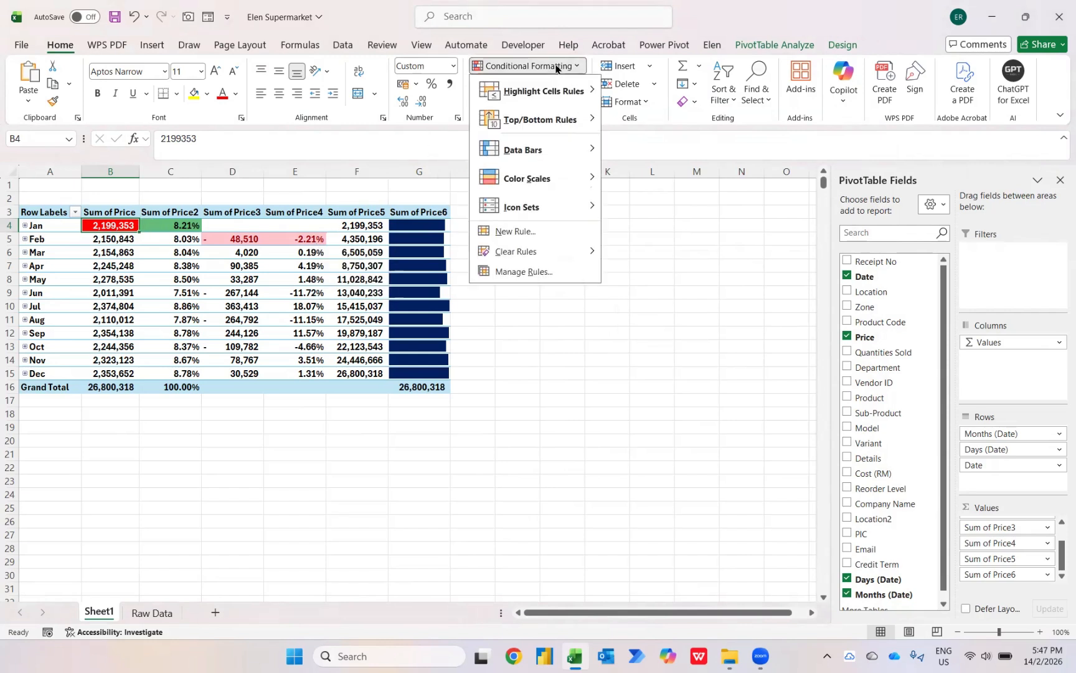
{"action": "left_click", "coordinate": [534, 271]}
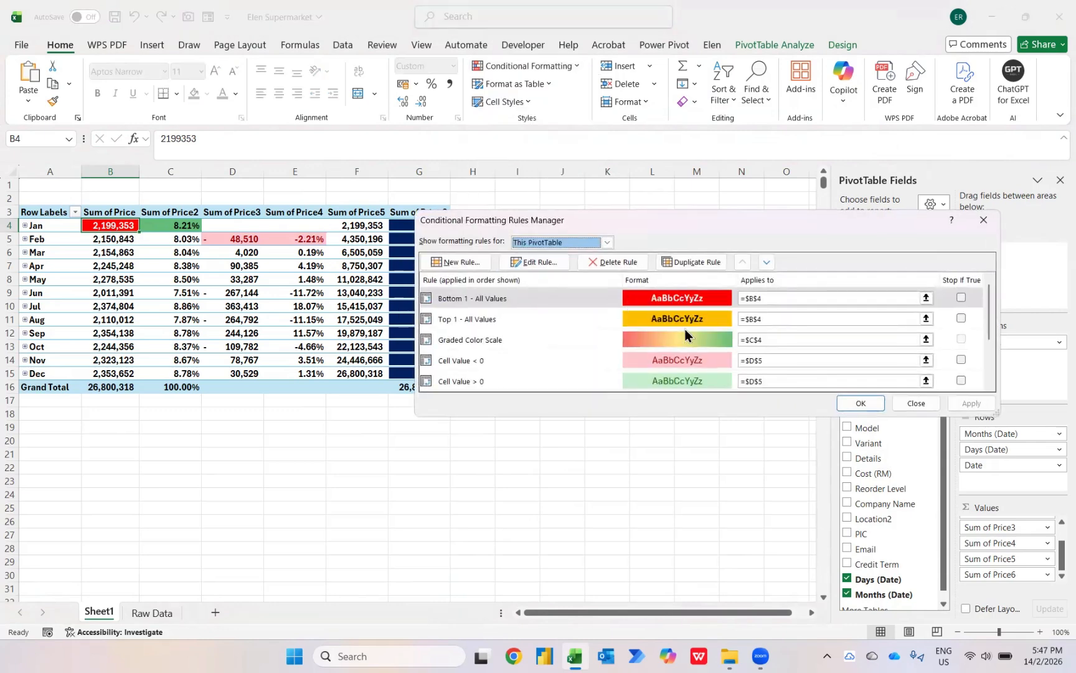
{"action": "left_click", "coordinate": [528, 266]}
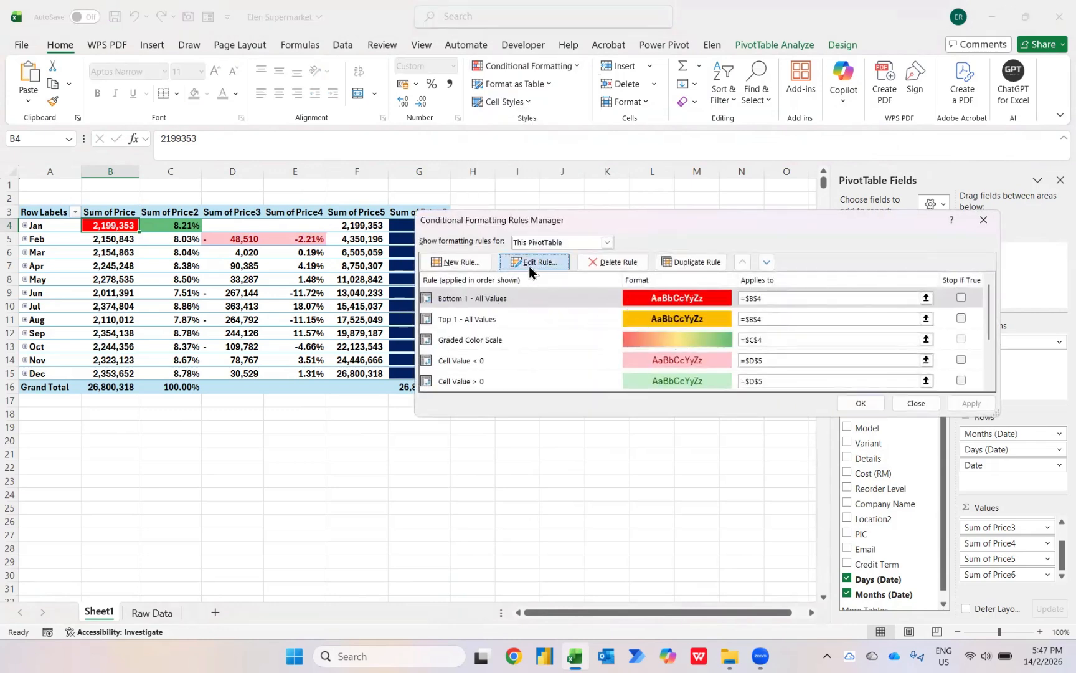
{"action": "left_click", "coordinate": [548, 231]}
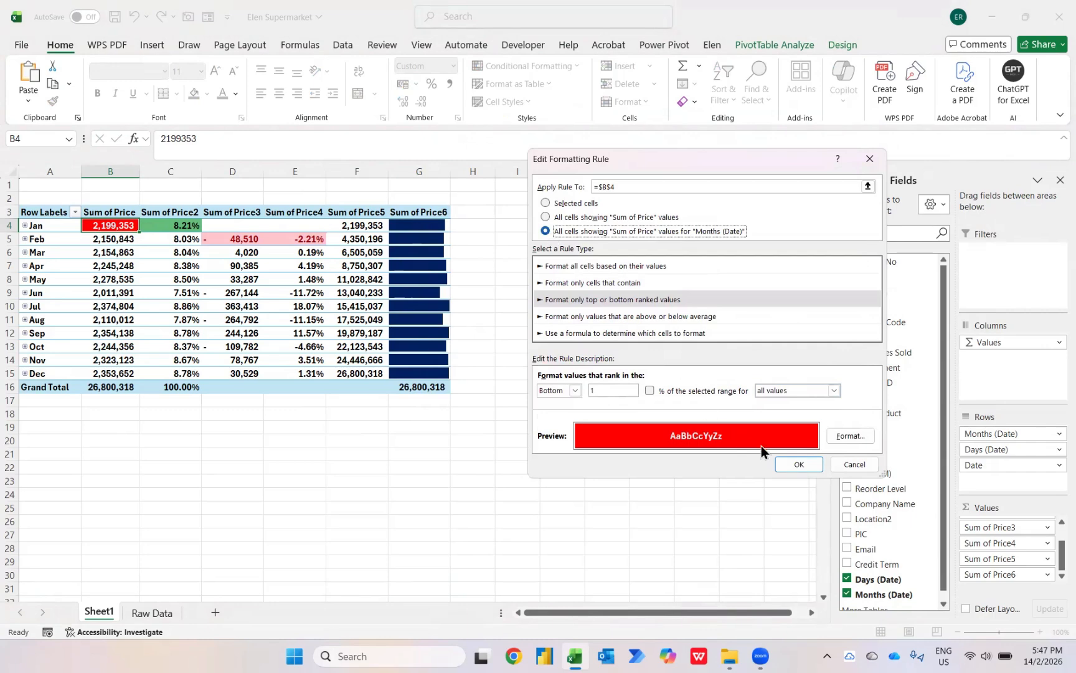
{"action": "left_click", "coordinate": [795, 465]}
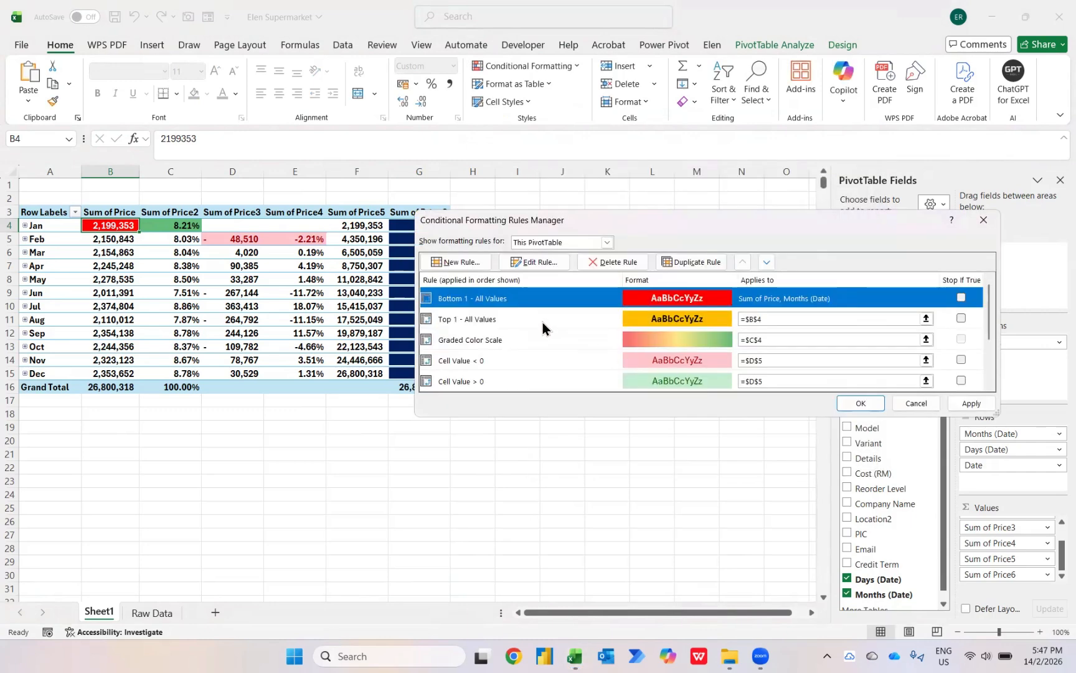
Edit the Top 1 rule to apply to all cells showing "Sum of Price" values for "Months (Date)".
{"action": "left_click", "coordinate": [543, 320]}
{"action": "left_click", "coordinate": [548, 262]}
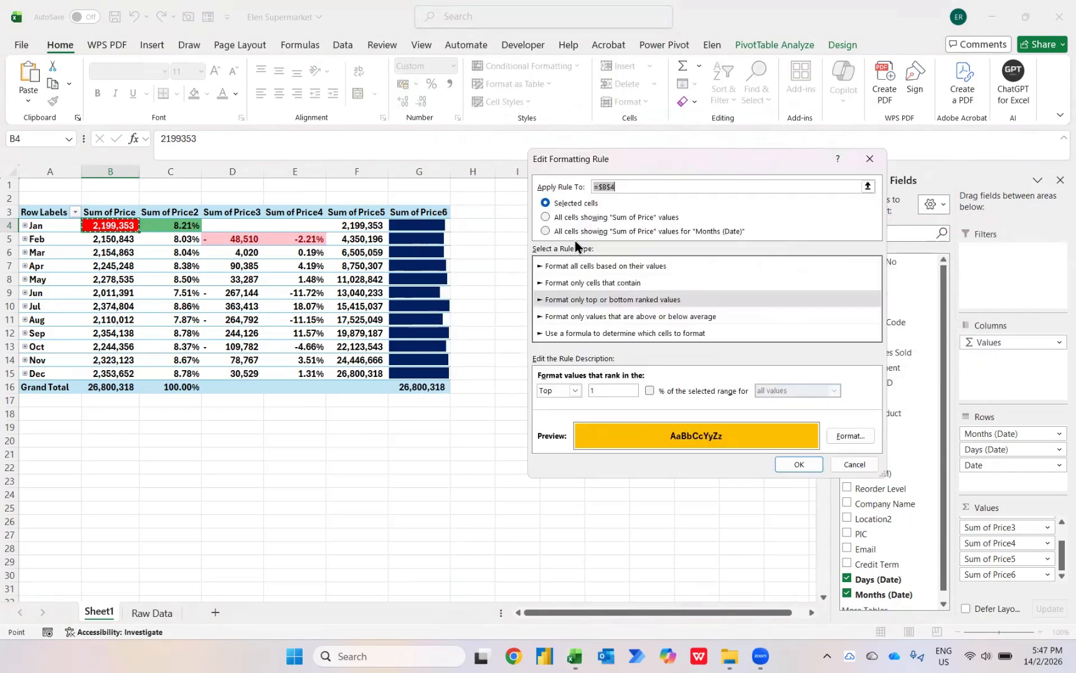
{"action": "left_click", "coordinate": [579, 234]}
{"action": "left_click", "coordinate": [799, 460]}
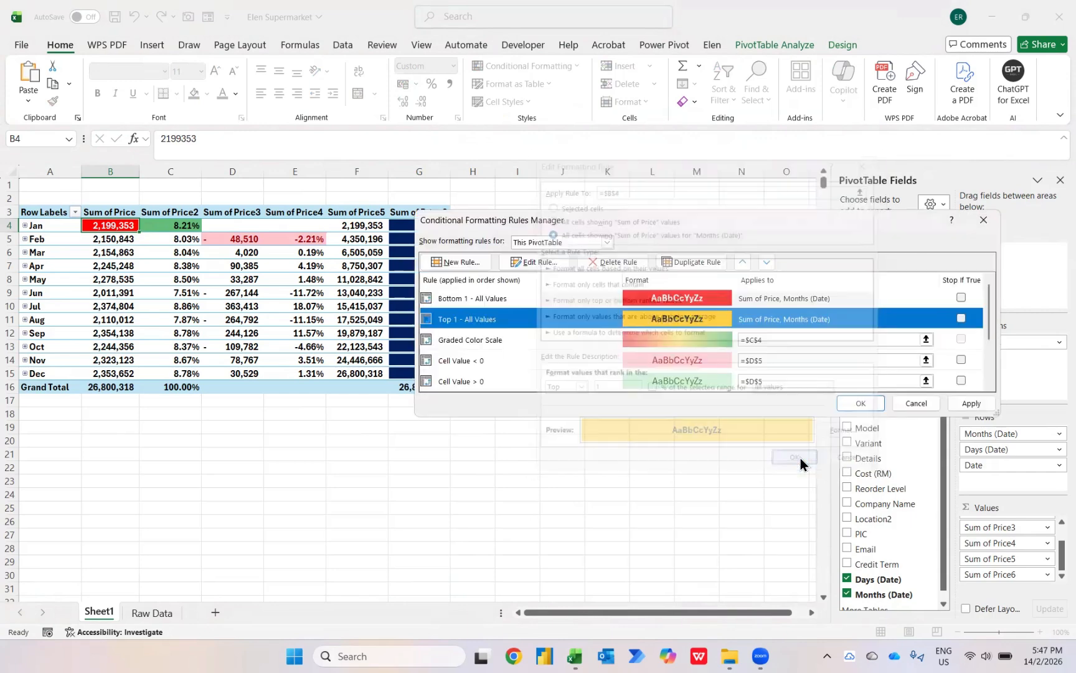
Extend the Graded Color Scale rule to all cells showing "Sum of Price2" values for "Months (Date)".
{"action": "left_click", "coordinate": [565, 338]}
{"action": "left_click", "coordinate": [545, 262]}
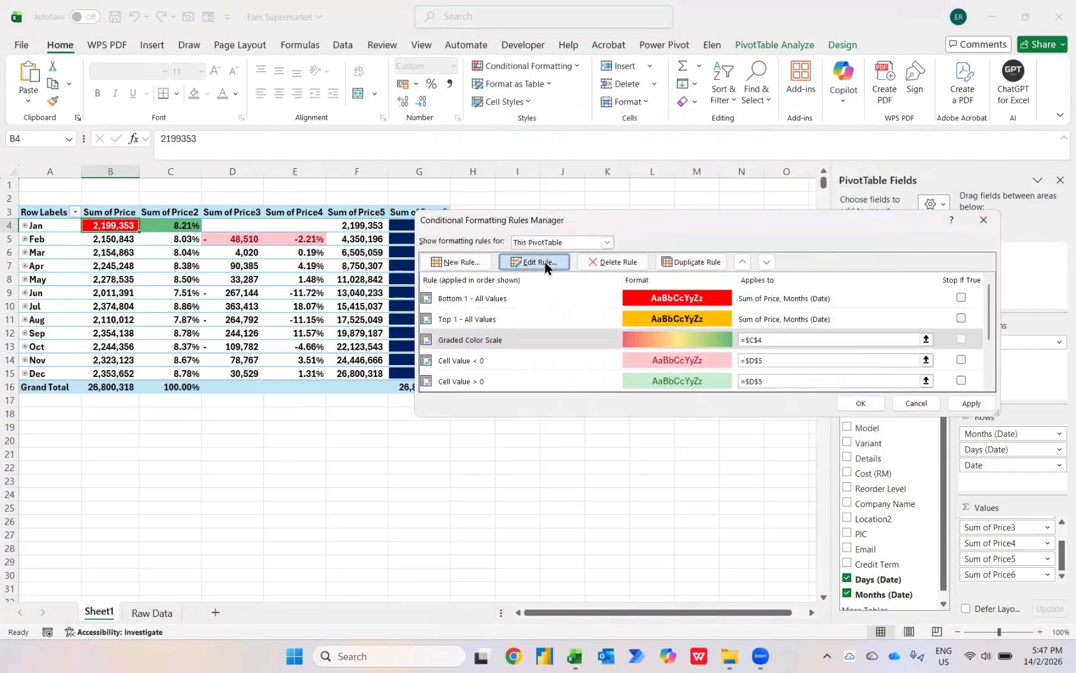
{"action": "left_click", "coordinate": [571, 215]}
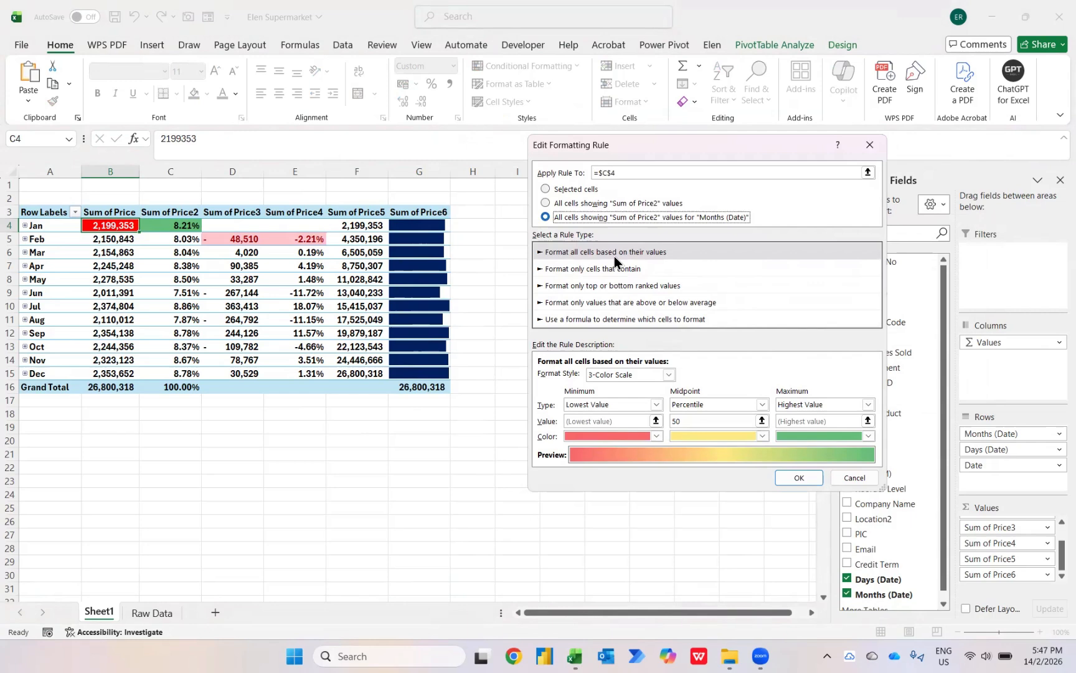
{"action": "left_click", "coordinate": [800, 477]}
Extend the Cell Value < 0 rule on D5 to all cells showing "Sum of Price3" values for "Months (Date)".
{"action": "left_click", "coordinate": [493, 364]}
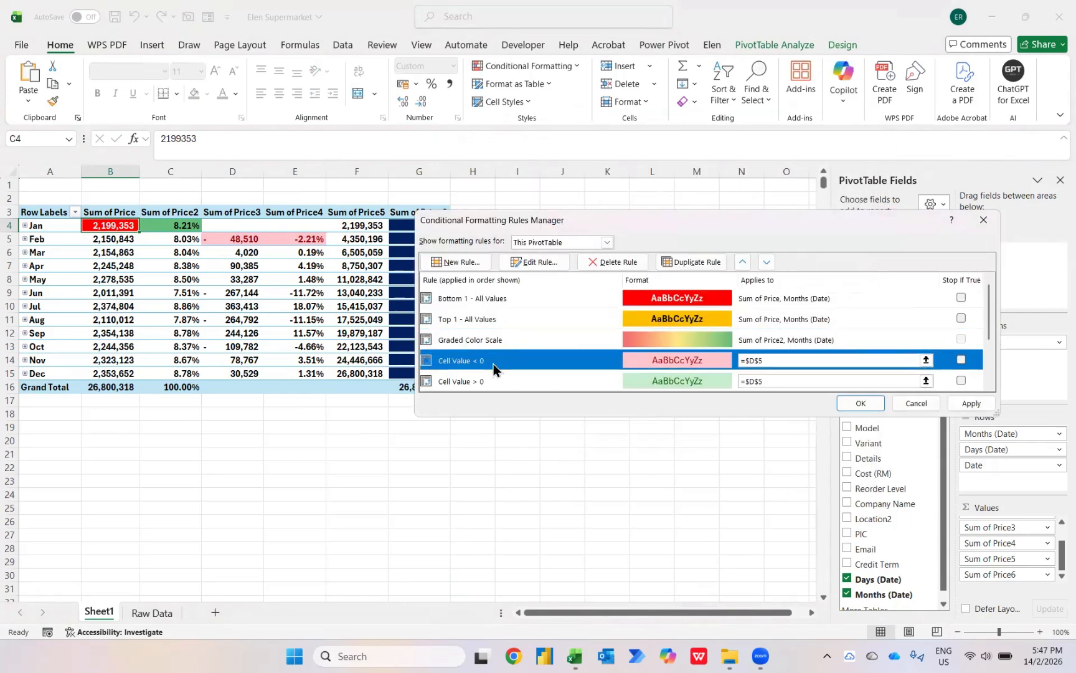
{"action": "left_click", "coordinate": [516, 264]}
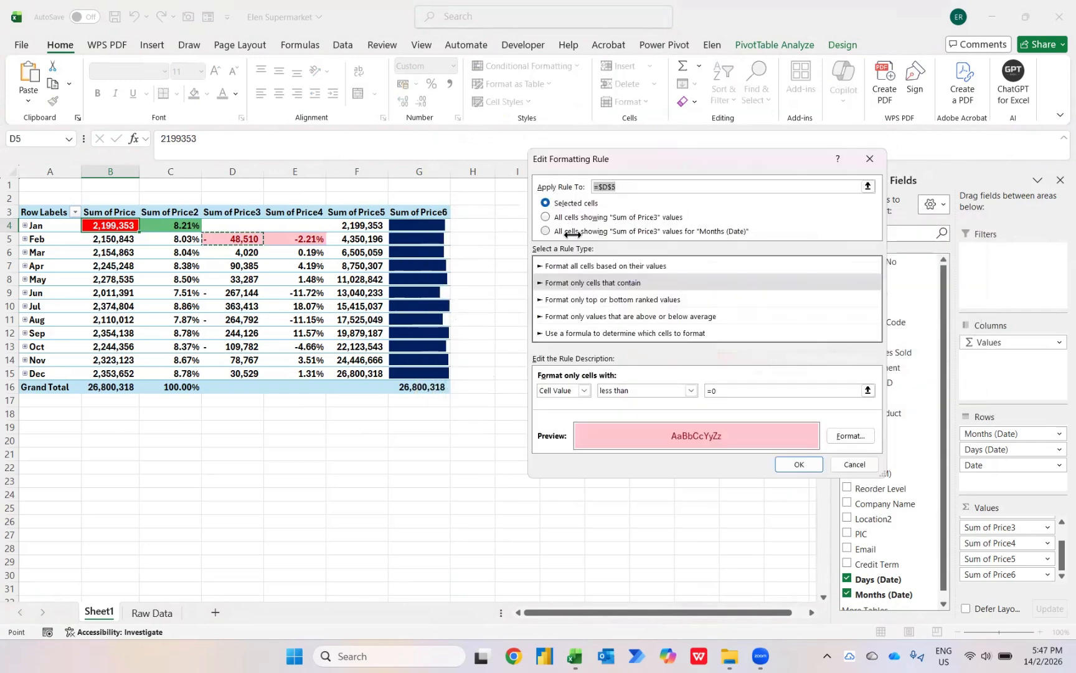
{"action": "left_click", "coordinate": [573, 234]}
{"action": "left_click", "coordinate": [796, 465]}
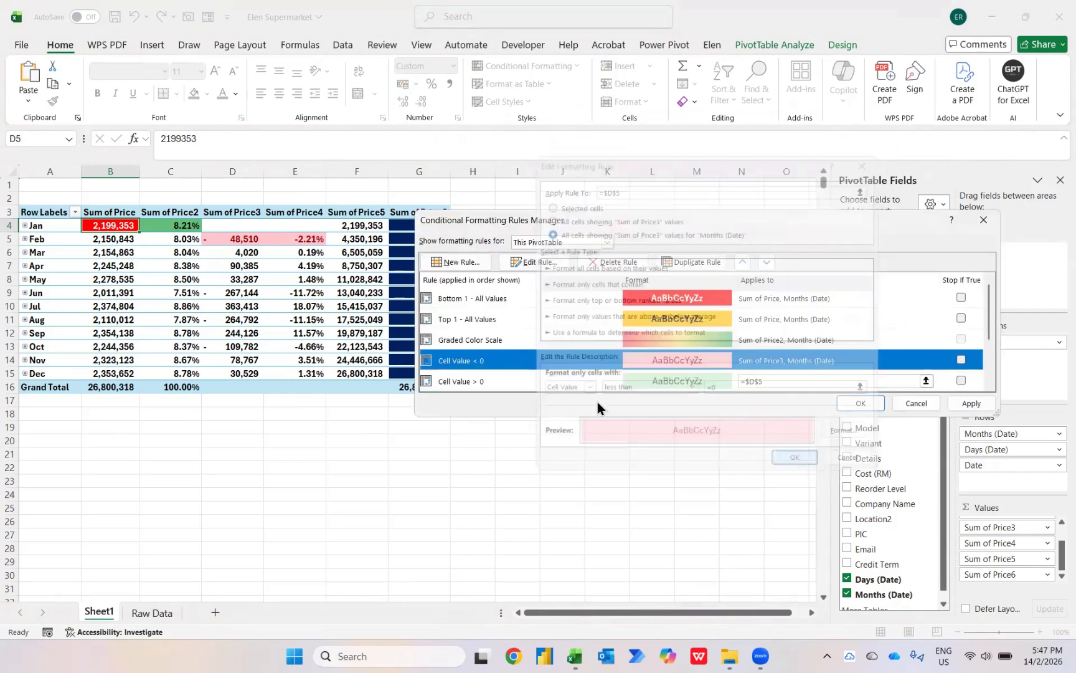
Extend the Cell Value > 0 rule on D5 to all cells showing "Sum of Price3" values for "Months (Date)".
{"action": "left_click", "coordinate": [529, 387]}
{"action": "left_click", "coordinate": [536, 262]}
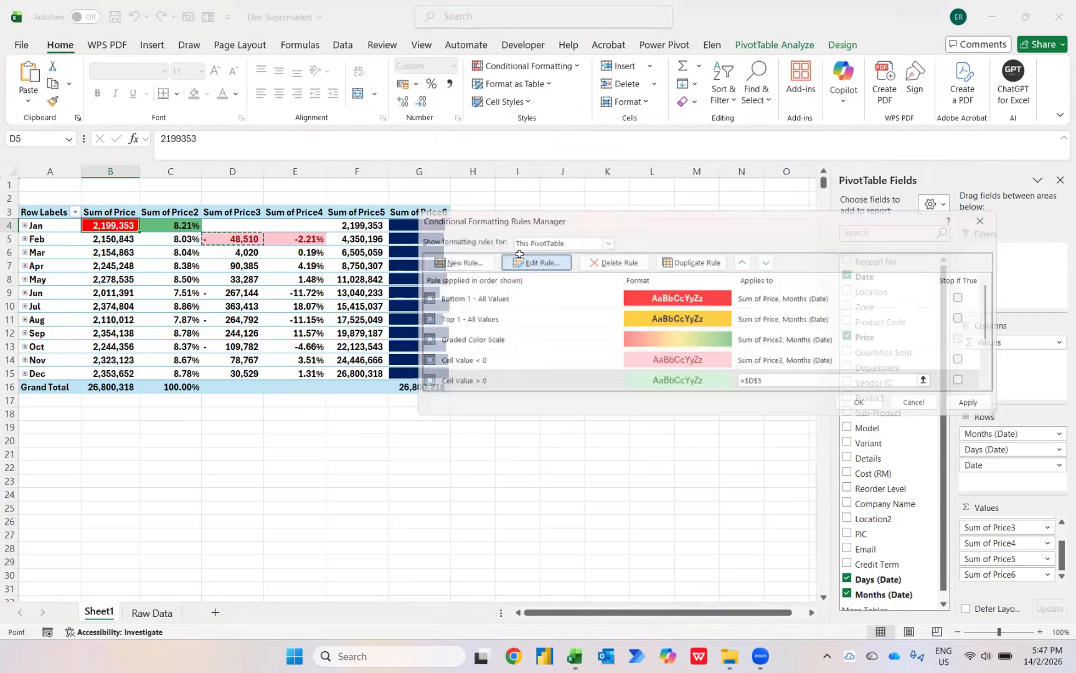
{"action": "left_click", "coordinate": [564, 231]}
{"action": "left_click", "coordinate": [799, 465]}
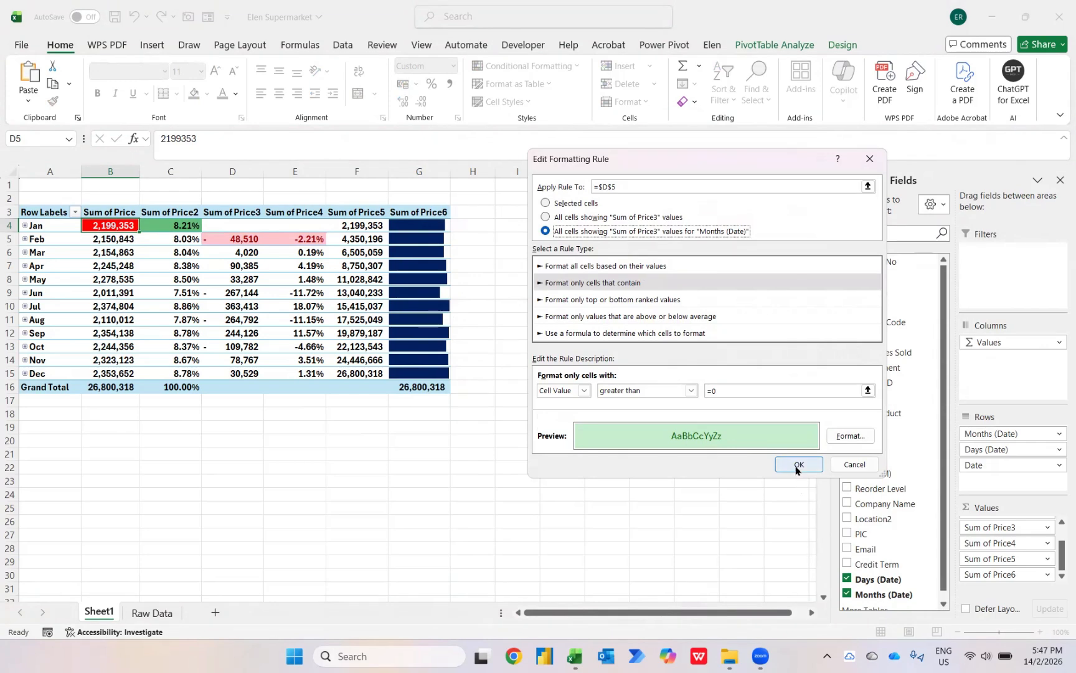
Extend the Cell Value < 0 rule on E5 to all cells showing "Sum of Price4" values for "Months (Date)".
{"action": "scroll", "coordinate": [603, 346], "scroll_direction": "down", "scroll_amount": 2}
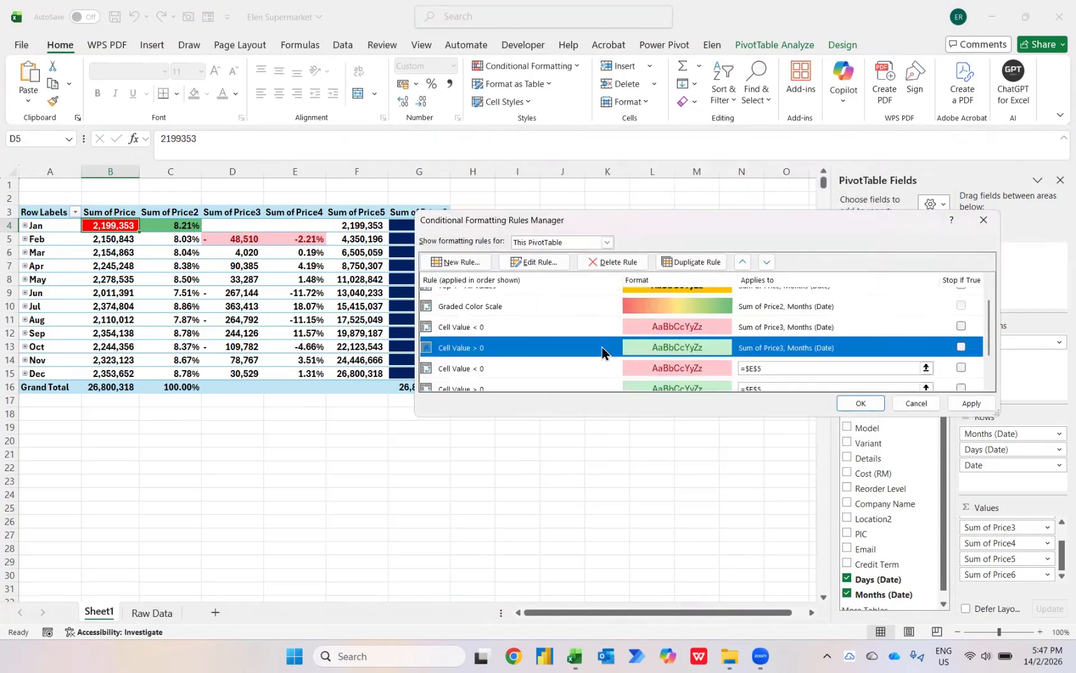
{"action": "left_click", "coordinate": [571, 362]}
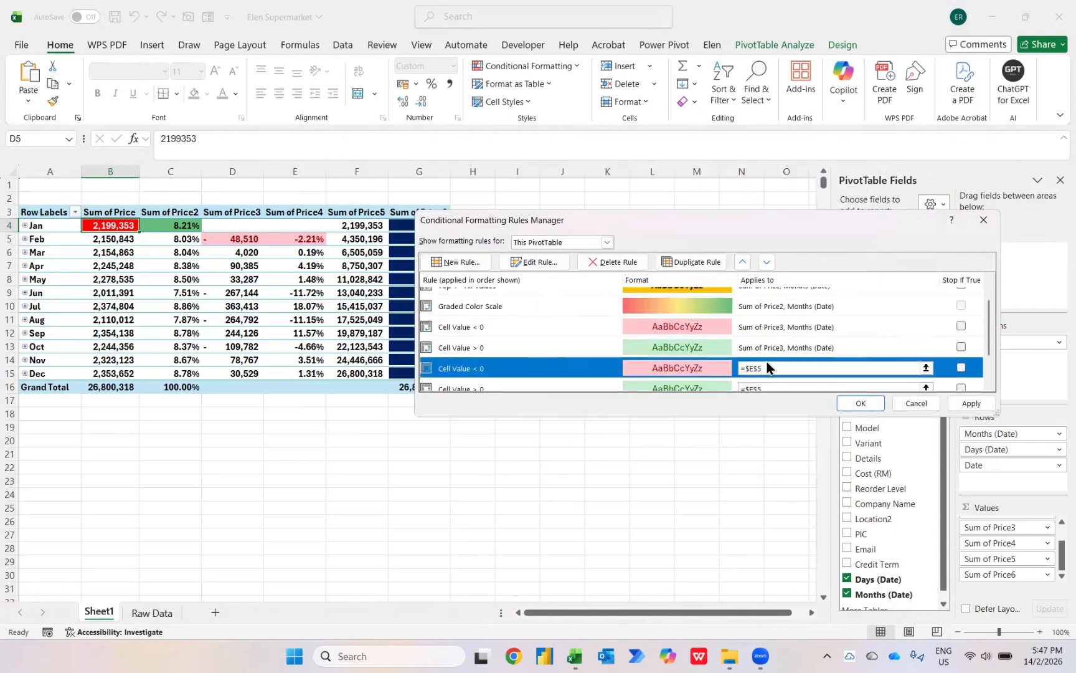
{"action": "left_click", "coordinate": [533, 262]}
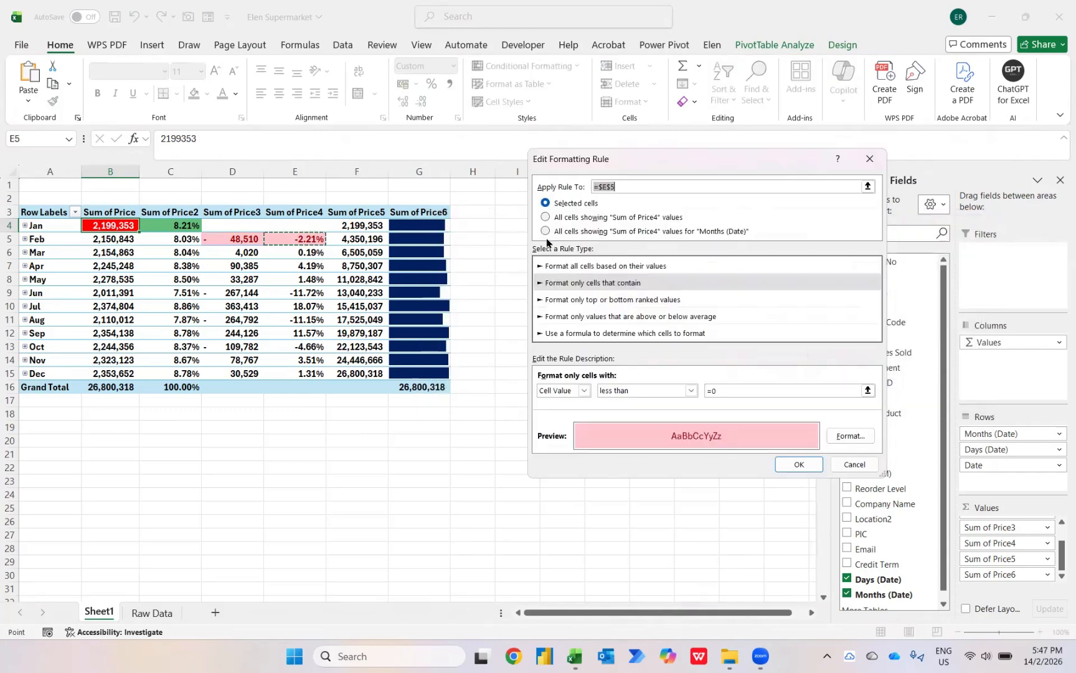
{"action": "left_click", "coordinate": [545, 230]}
{"action": "left_click", "coordinate": [796, 465]}
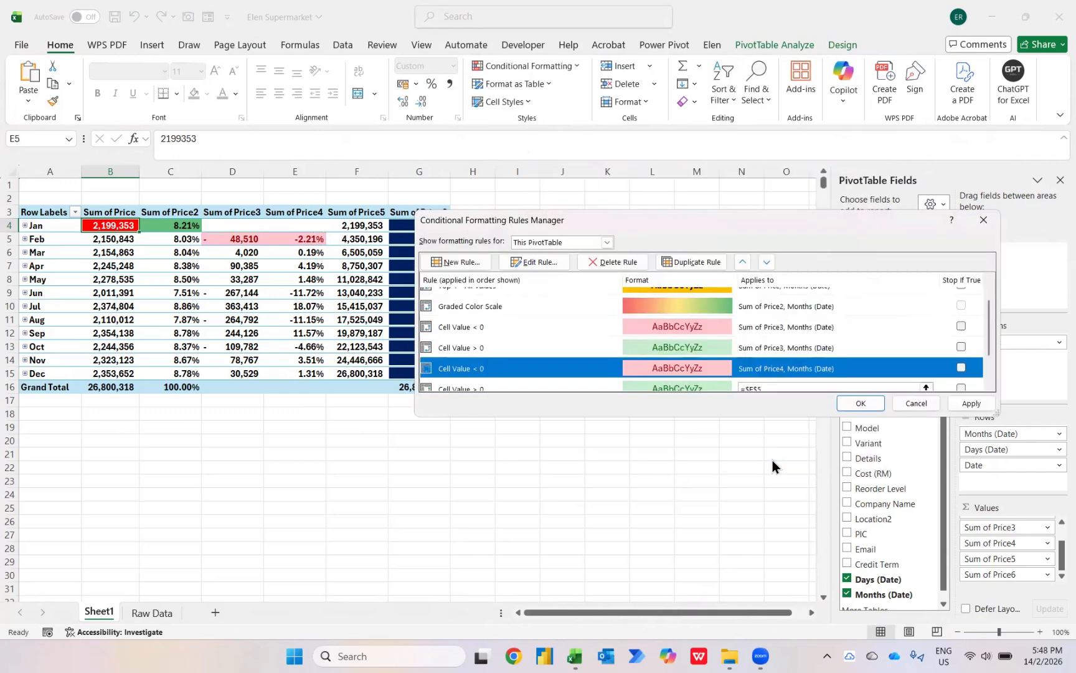
Extend the Cell Value > 0 rule on E5 to all "Sum of Price4" values for "Months (Date)" and apply the edited rules to the PivotTable.
{"action": "left_click", "coordinate": [549, 386]}
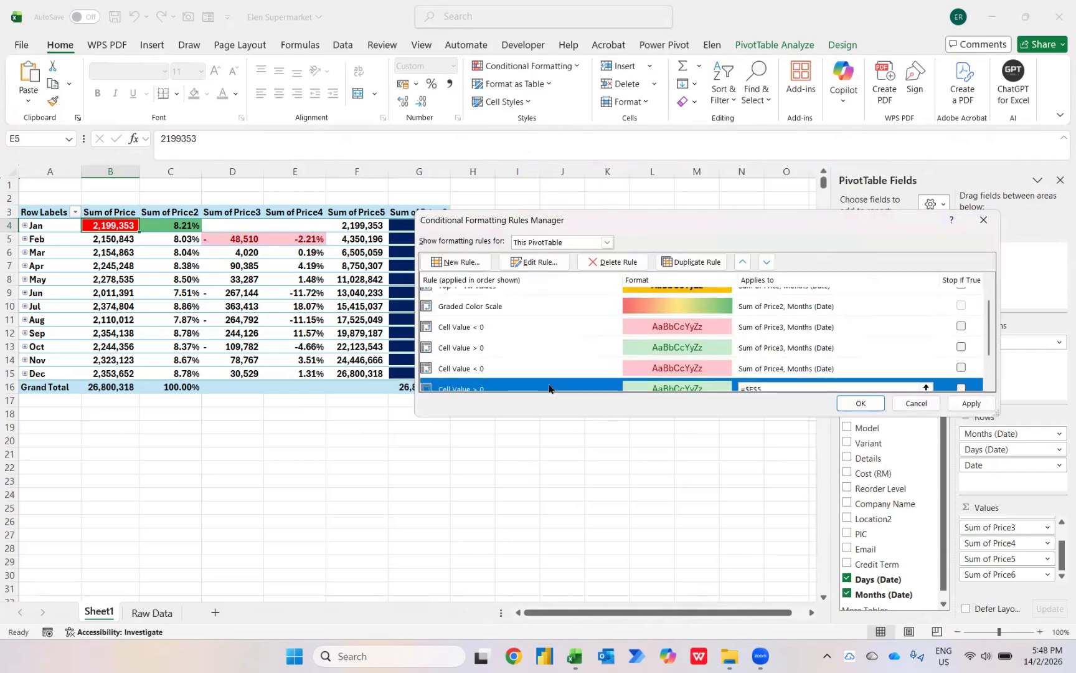
{"action": "left_click", "coordinate": [527, 262]}
{"action": "left_click", "coordinate": [577, 231]}
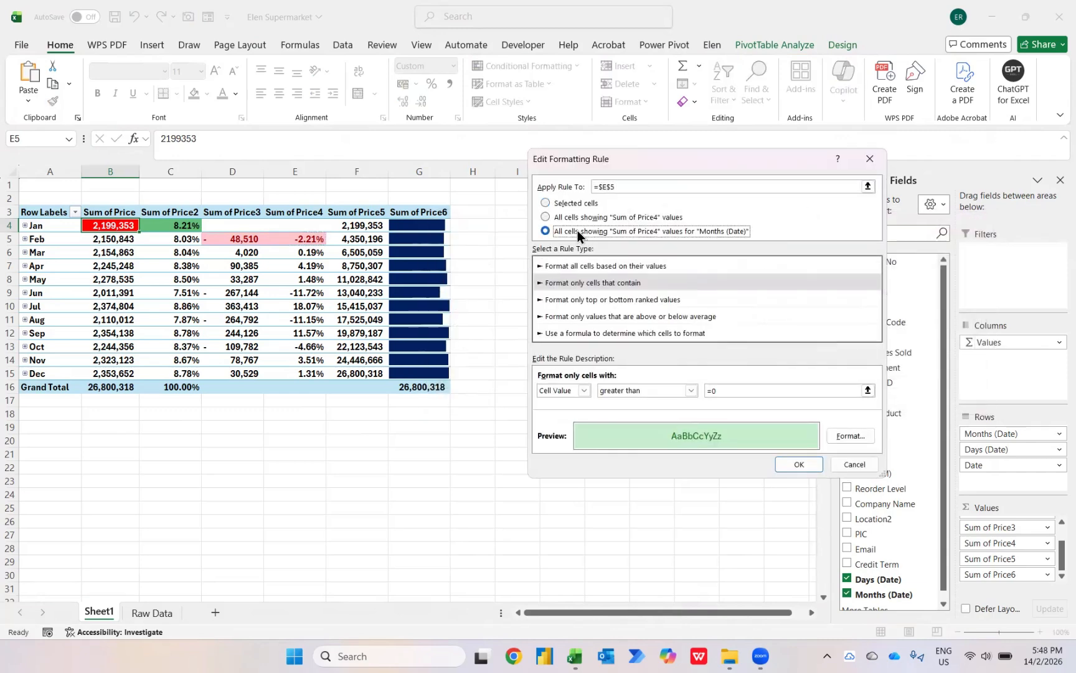
{"action": "left_click", "coordinate": [796, 465]}
{"action": "left_click", "coordinate": [598, 337]}
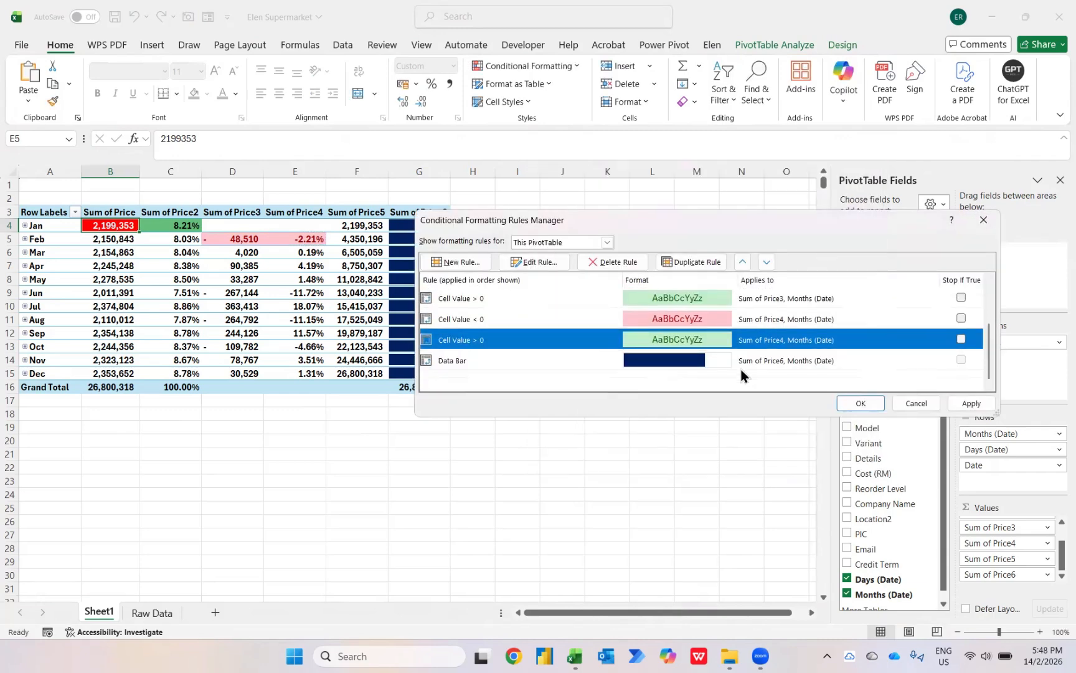
{"action": "left_click", "coordinate": [855, 399]}
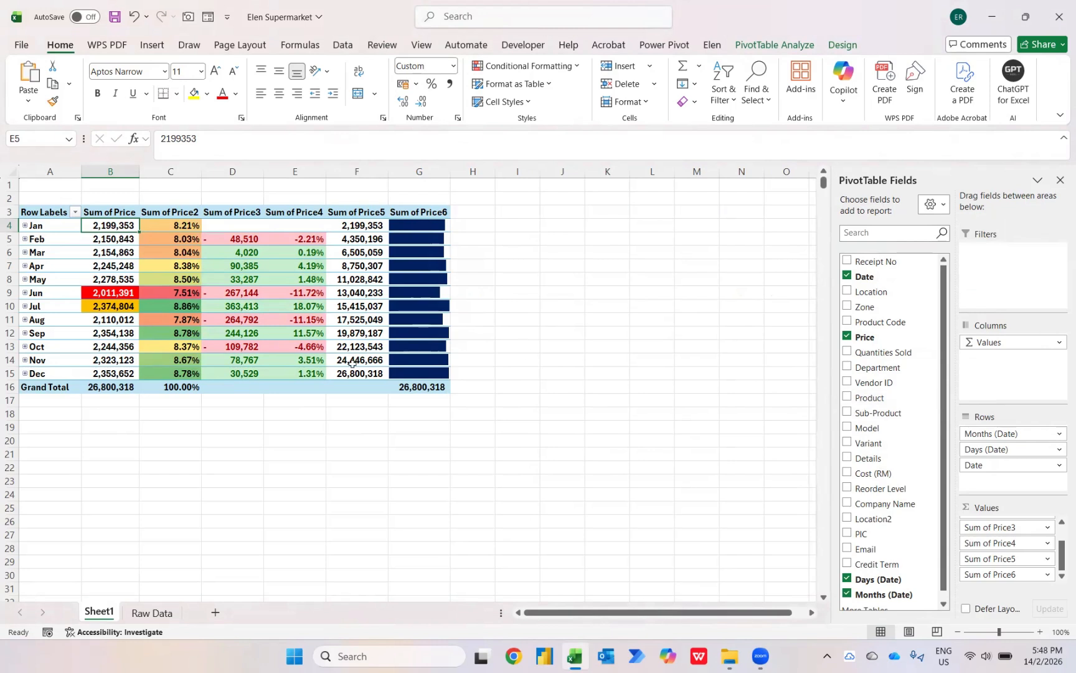
Rename the Sum of Price column header in B3 as "Monthly Sales".
{"action": "key", "text": "Up"}
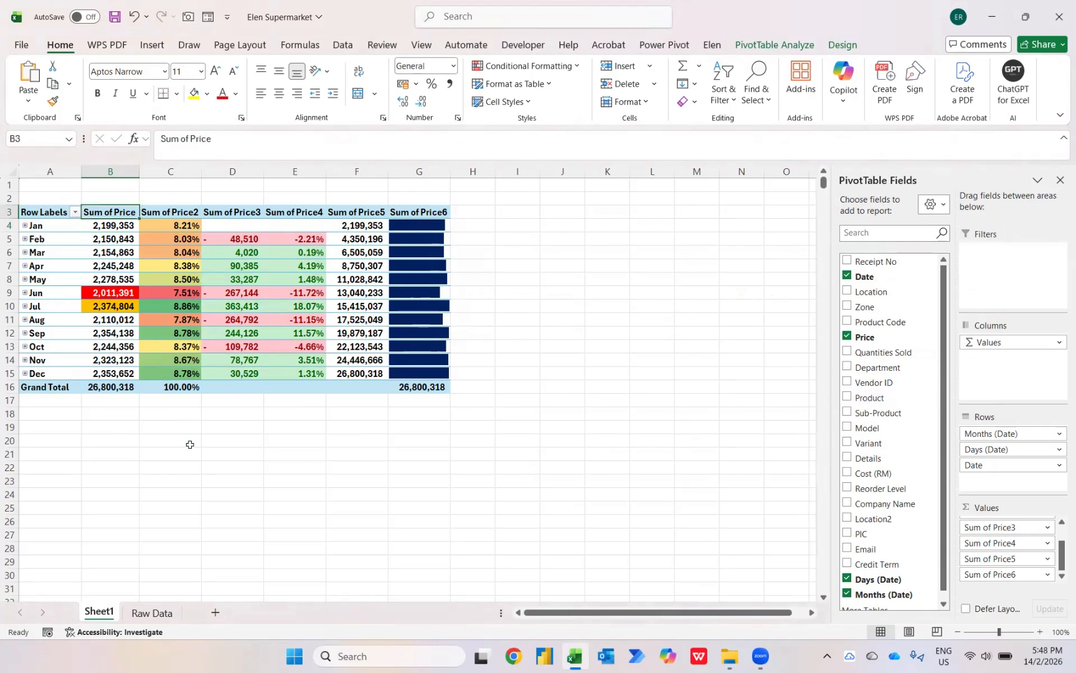
{"action": "type", "text": "Monthly Sales"}
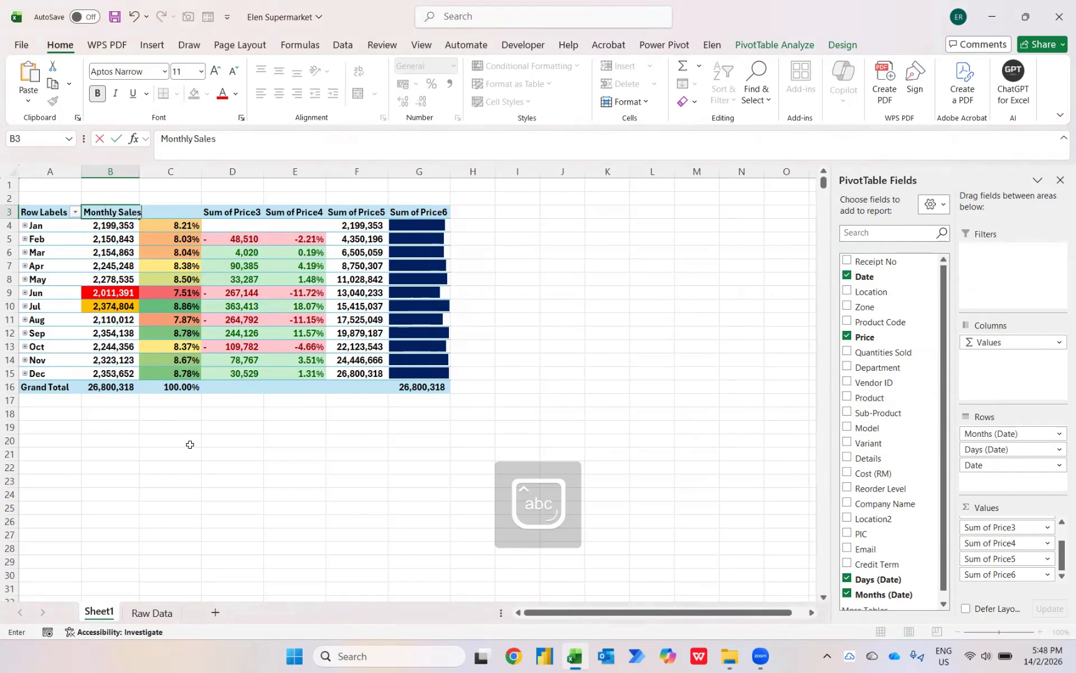
{"action": "key", "text": "Tab"}
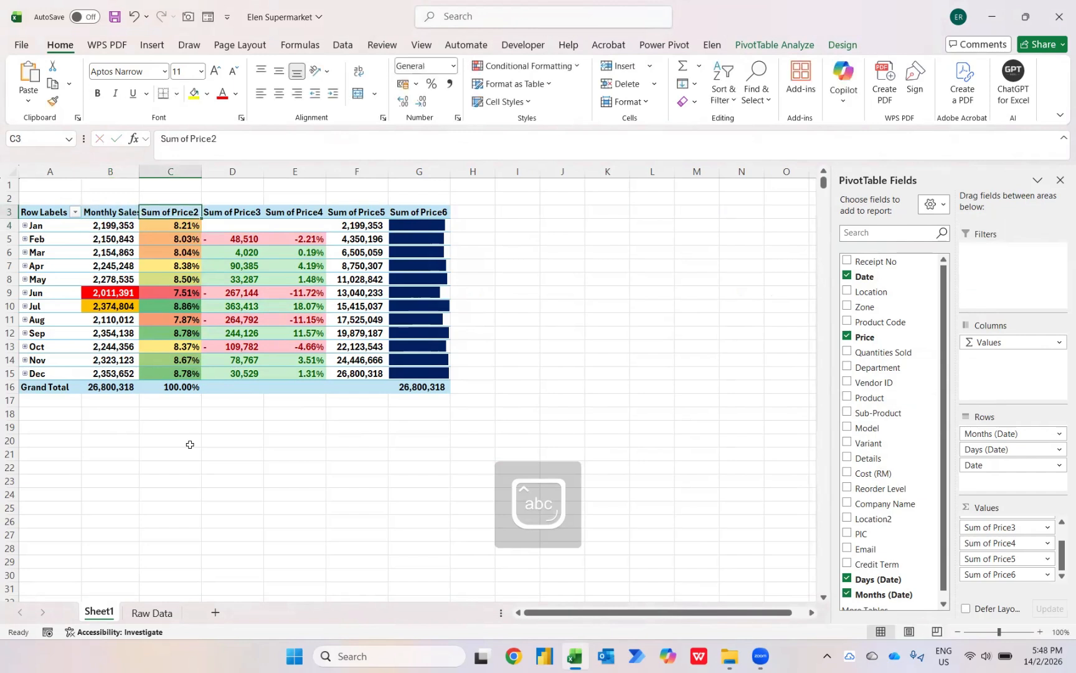
Rename the Sum of Price2 column header in C3 as "Allocation (%)".
{"action": "key", "text": "Caps_Lock"}
{"action": "type", "text": "% a"}
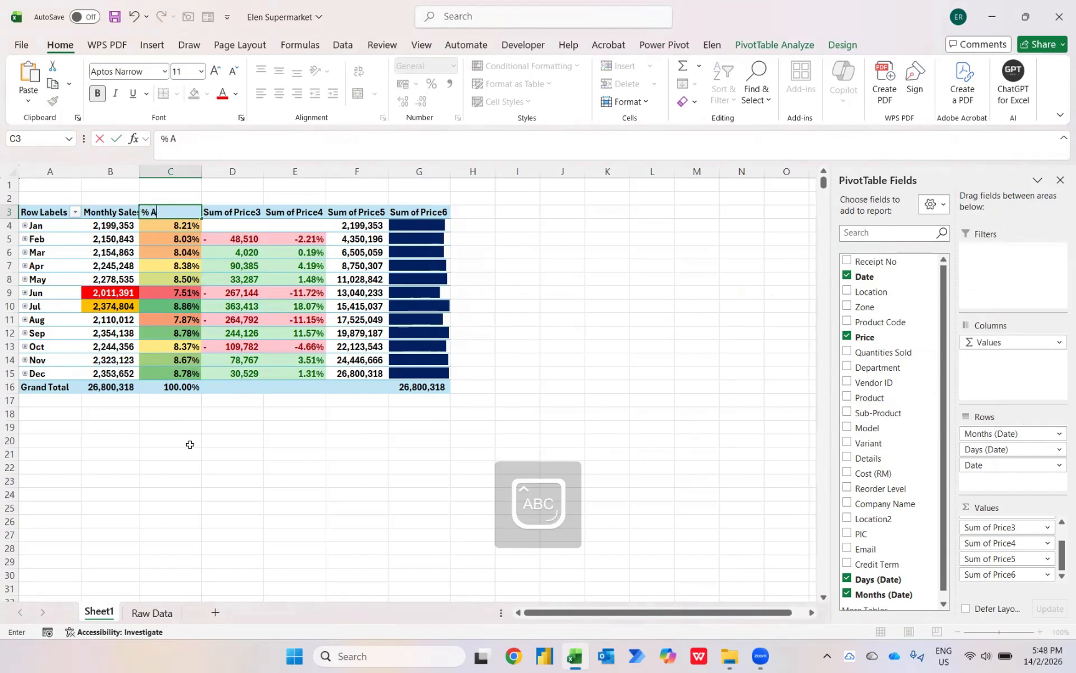
{"action": "key", "text": "BackSpace"}
{"action": "key", "text": "BackSpace"}
{"action": "key", "text": "BackSpace"}
{"action": "type", "text": "A"}
{"action": "key", "text": "Caps_Lock"}
{"action": "type", "text": "loo"}
{"action": "key", "text": "BackSpace"}
{"action": "key", "text": "BackSpace"}
{"action": "type", "text": "location (%)"}
{"action": "key", "text": "Return"}
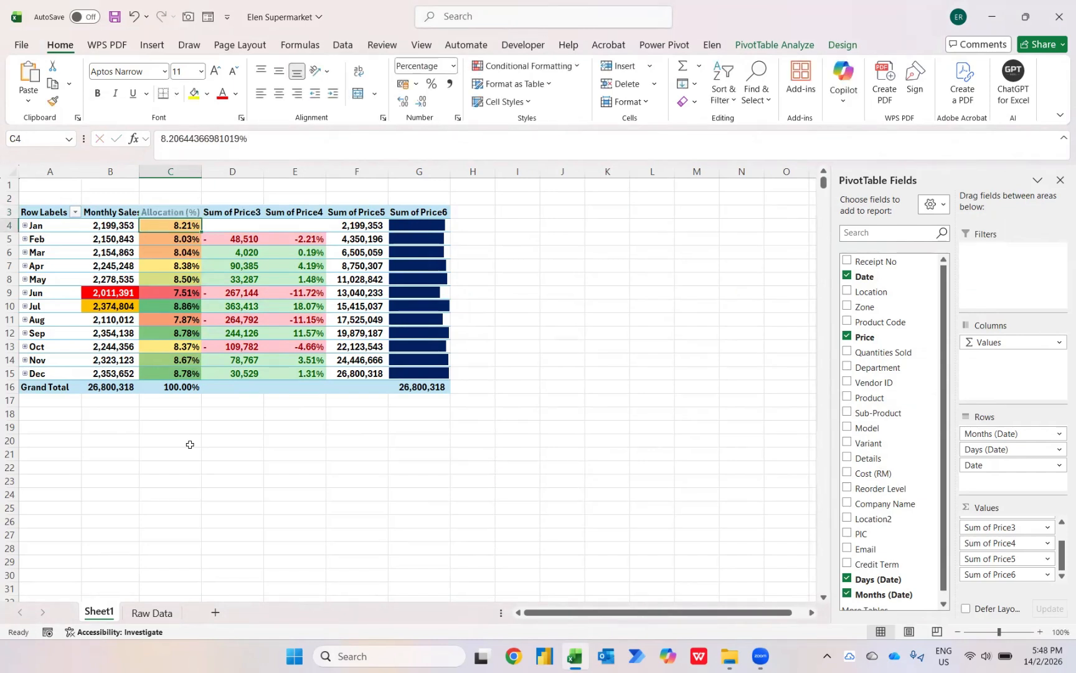
Rename the Sum of Price3 column header in D3 as "MoM Trending".
{"action": "key", "text": "Up"}
{"action": "key", "text": "Right"}
{"action": "type", "text": "Mo"}
{"action": "key", "text": "Caps_Lock"}
{"action": "type", "text": "M"}
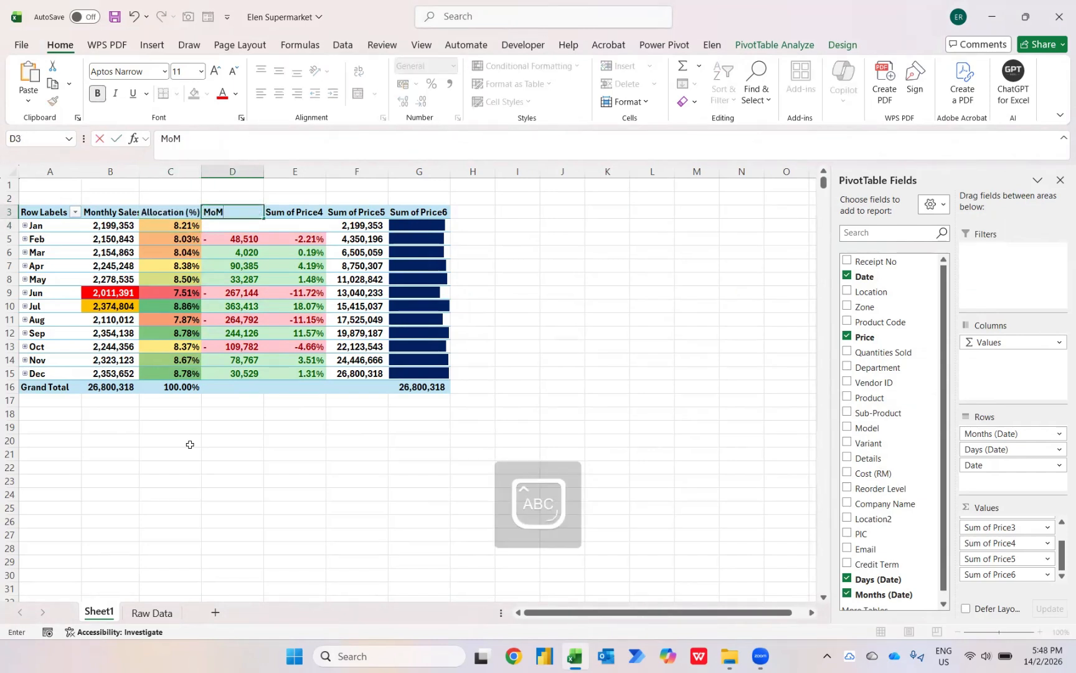
{"action": "type", "text": " T"}
{"action": "key", "text": "Caps_Lock"}
{"action": "type", "text": "redni"}
{"action": "type", "text": "ding"}
{"action": "key", "text": "Return"}
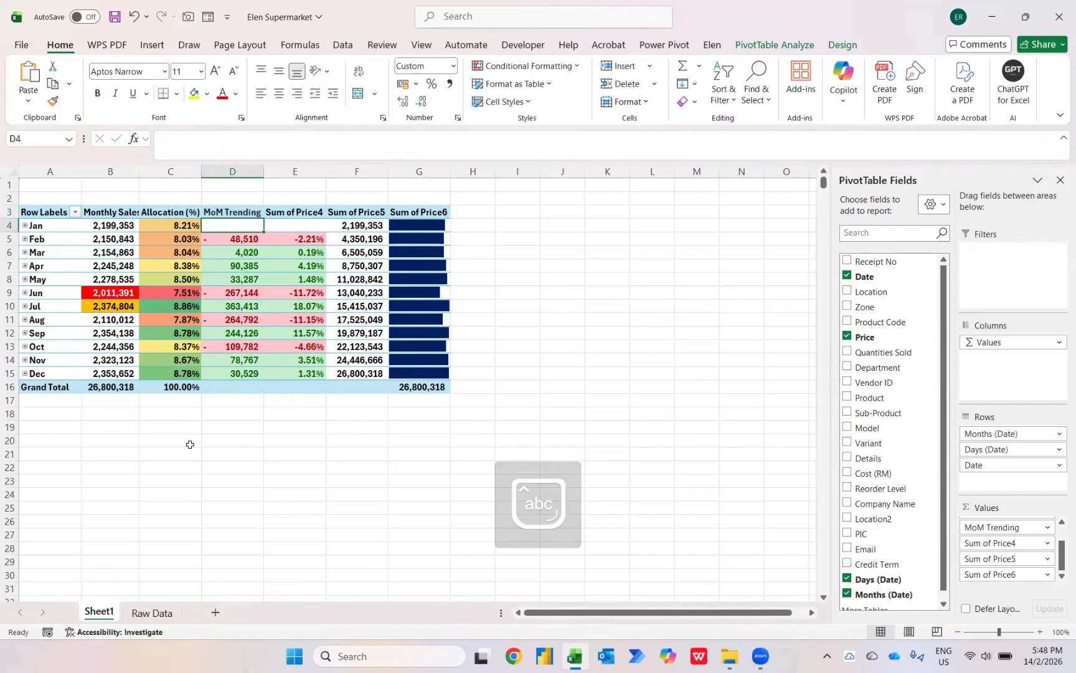
Rename the Sum of Price4 column header in E3 as "MoM Trending (%)".
{"action": "key", "text": "F2"}
{"action": "key", "text": "Tab"}
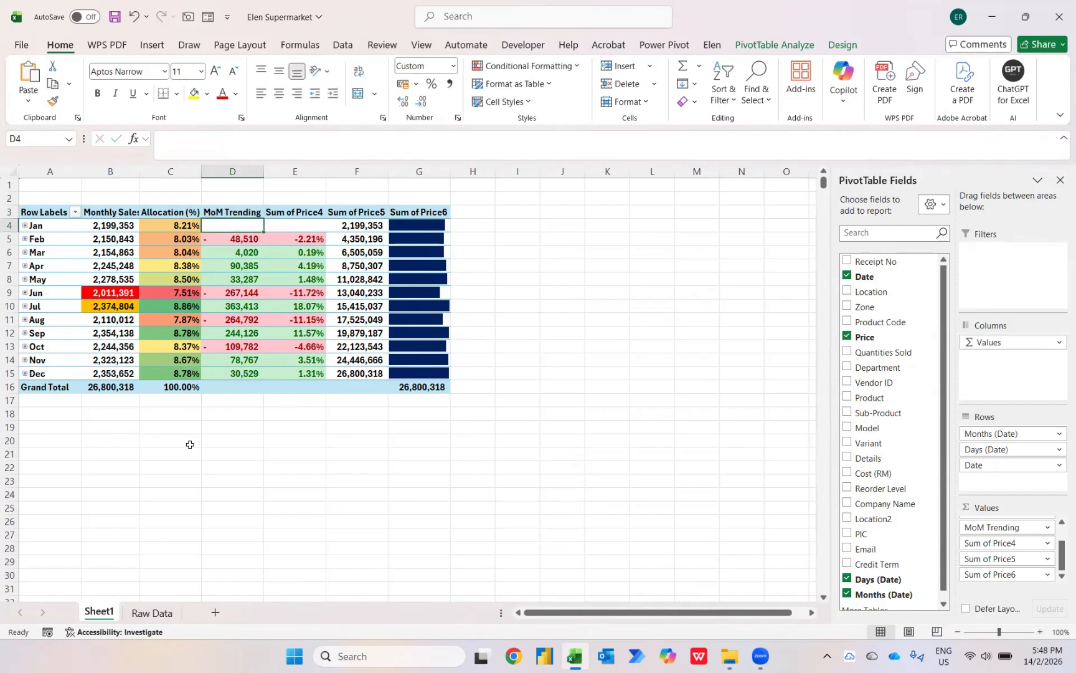
{"action": "key", "text": "F2"}
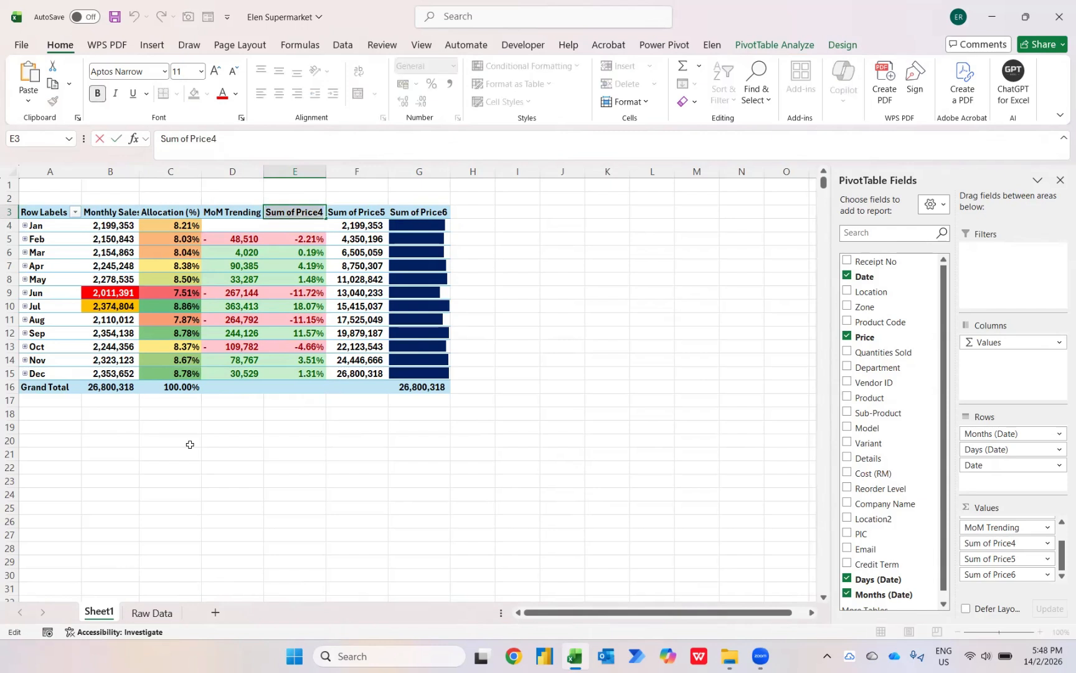
{"action": "type", "text": "MoM Trending"}
{"action": "type", "text": "(%"}
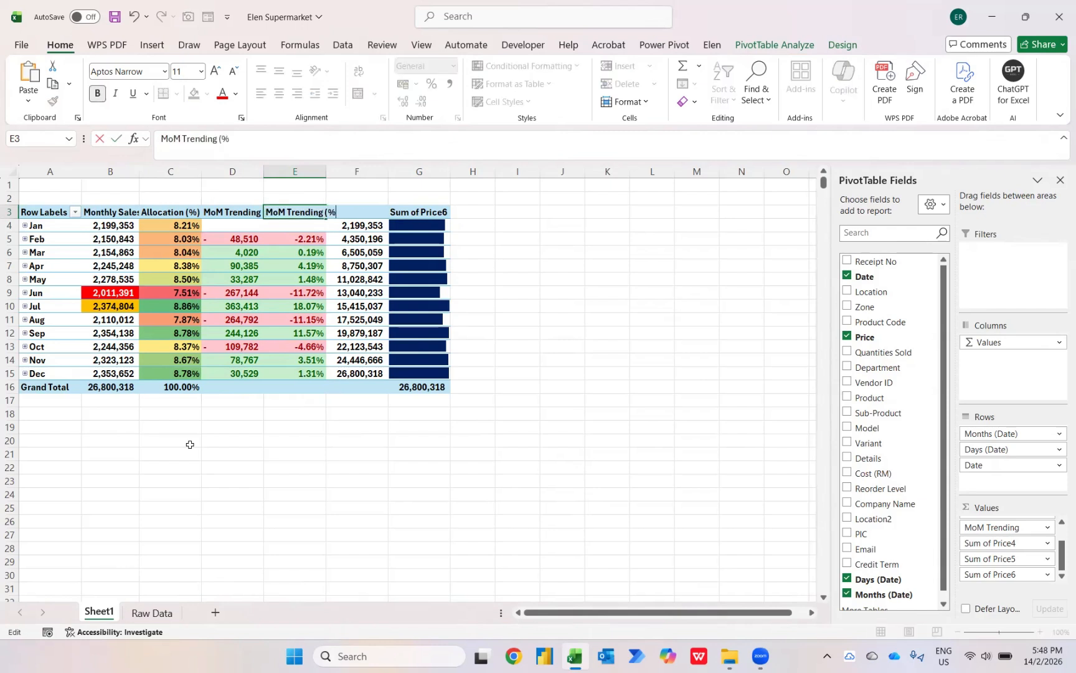
{"action": "type", "text": ")"}
{"action": "key", "text": "Return"}
Rename the Sum of Price5 column header in F3 as "YTD Sales".
{"action": "key", "text": "Tab"}
{"action": "key", "text": "Caps_Lock"}
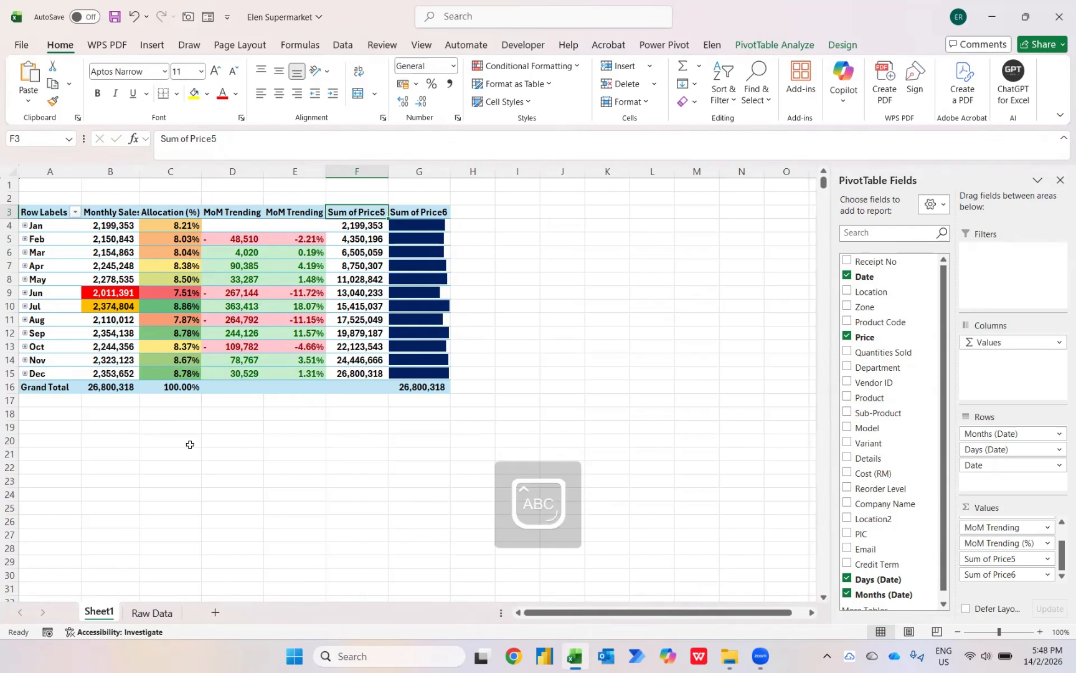
{"action": "type", "text": "YTD"}
{"action": "key", "text": "Caps_Lock"}
{"action": "type", "text": "Sales"}
{"action": "key", "text": "Return"}
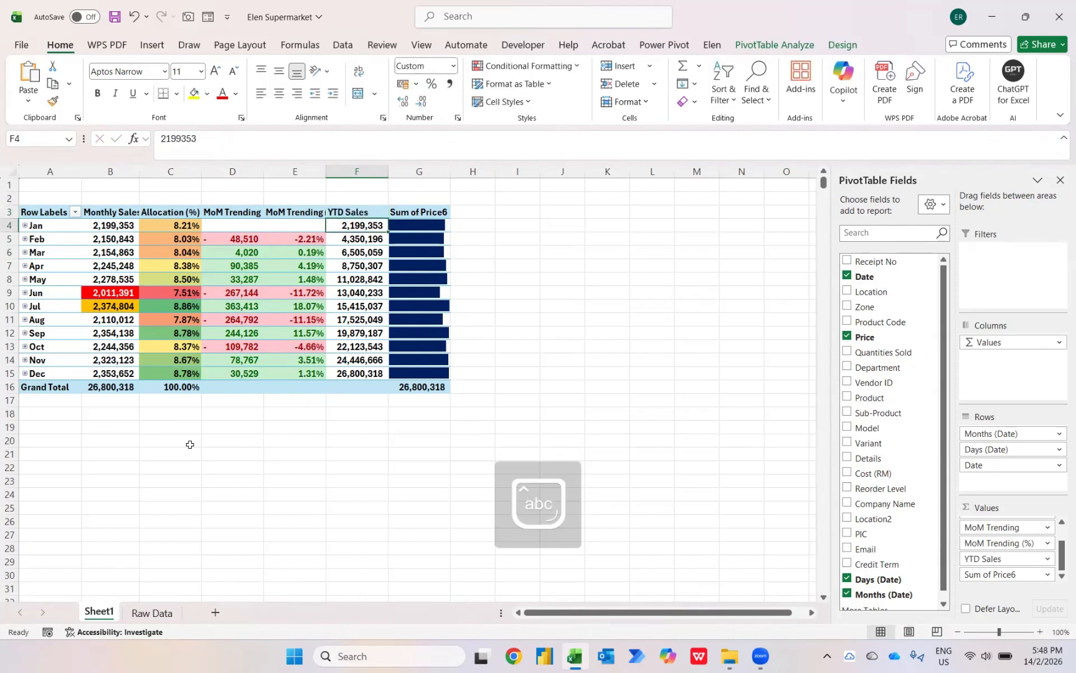
Rename the Sum of Price6 data bar column header in G3 as "Performance".
{"action": "key", "text": "Up"}
{"action": "key", "text": "Right"}
{"action": "type", "text": "Performanc"}
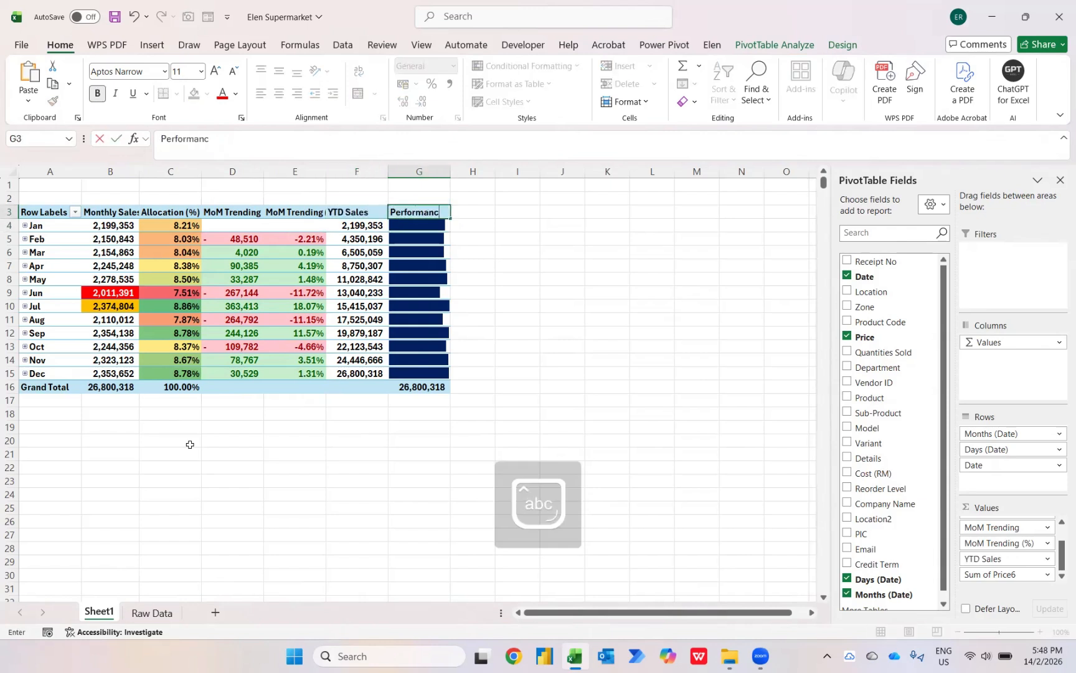
{"action": "type", "text": "e"}
{"action": "key", "text": "Return"}
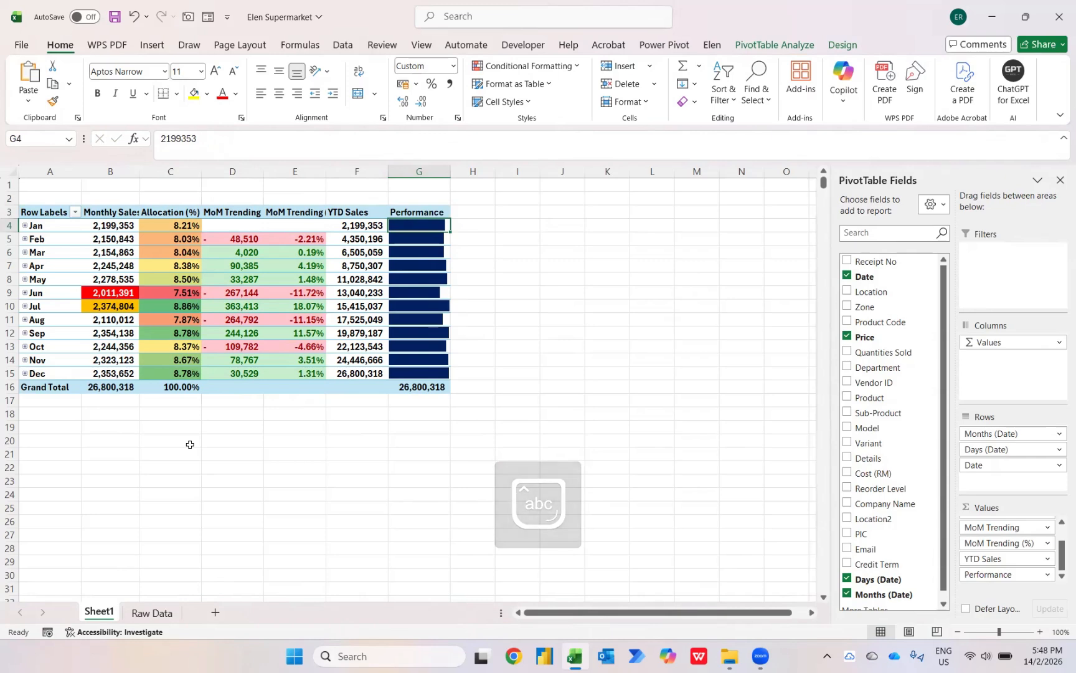
Apply the turquoise style from the first row of the Dark PivotTable styles.
{"action": "left_click", "coordinate": [842, 45]}
{"action": "left_click", "coordinate": [702, 92]}
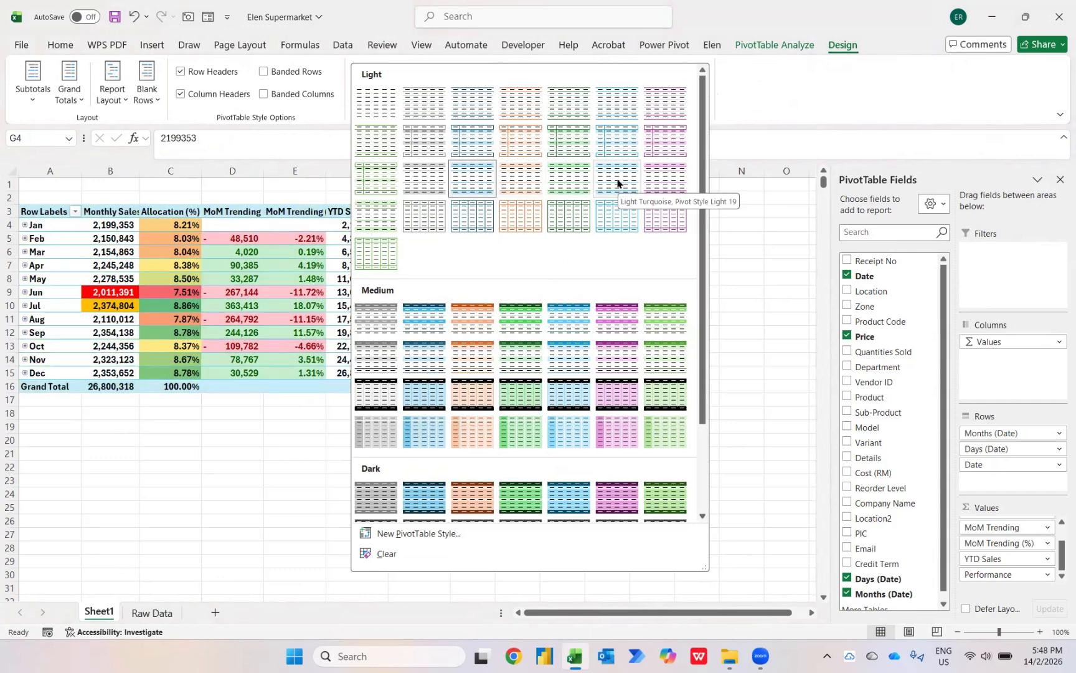
{"action": "left_click", "coordinate": [567, 502]}
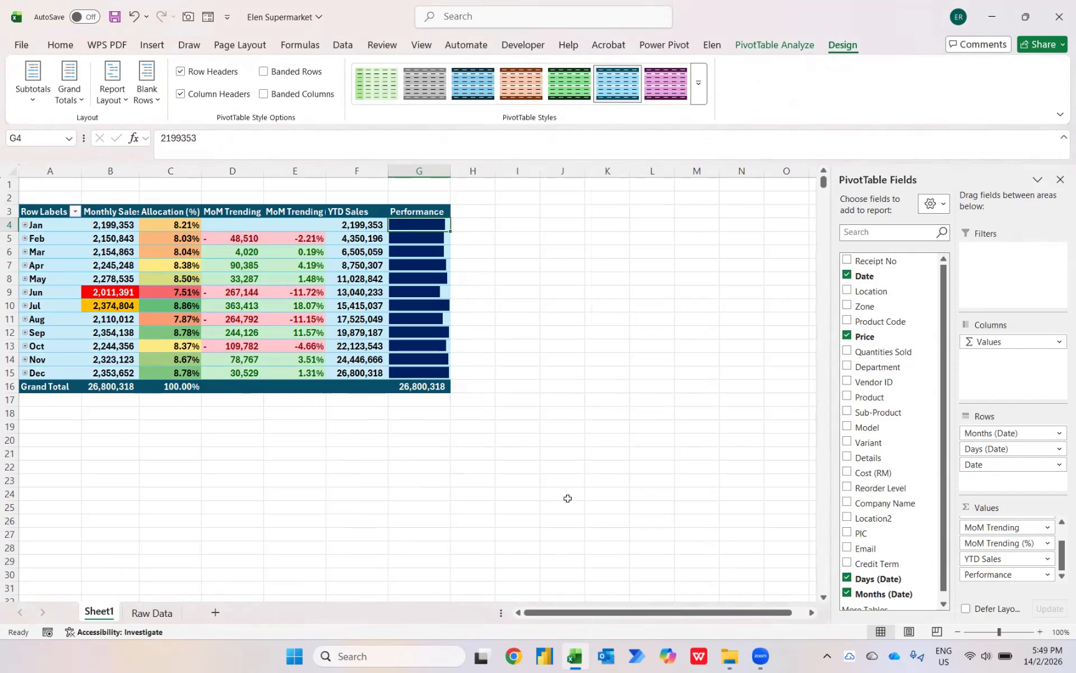
Insert a Location slicer beside the PivotTable and enlarge it to about 9.78 cm high by 6.54 cm wide.
{"action": "left_click", "coordinate": [755, 50]}
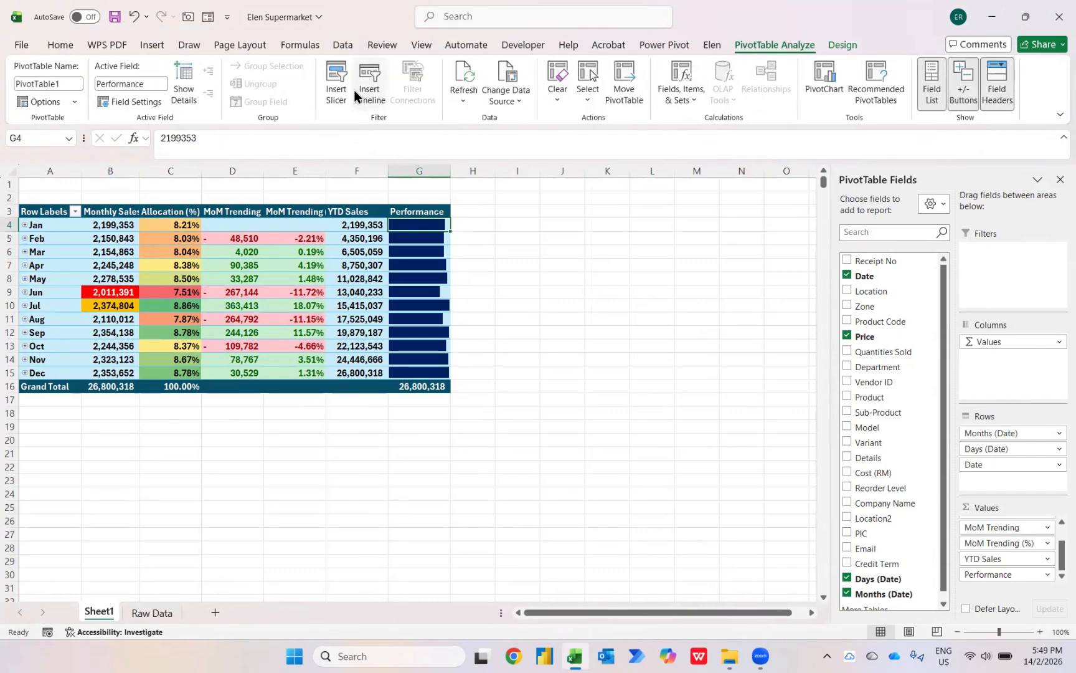
{"action": "left_click", "coordinate": [336, 87]}
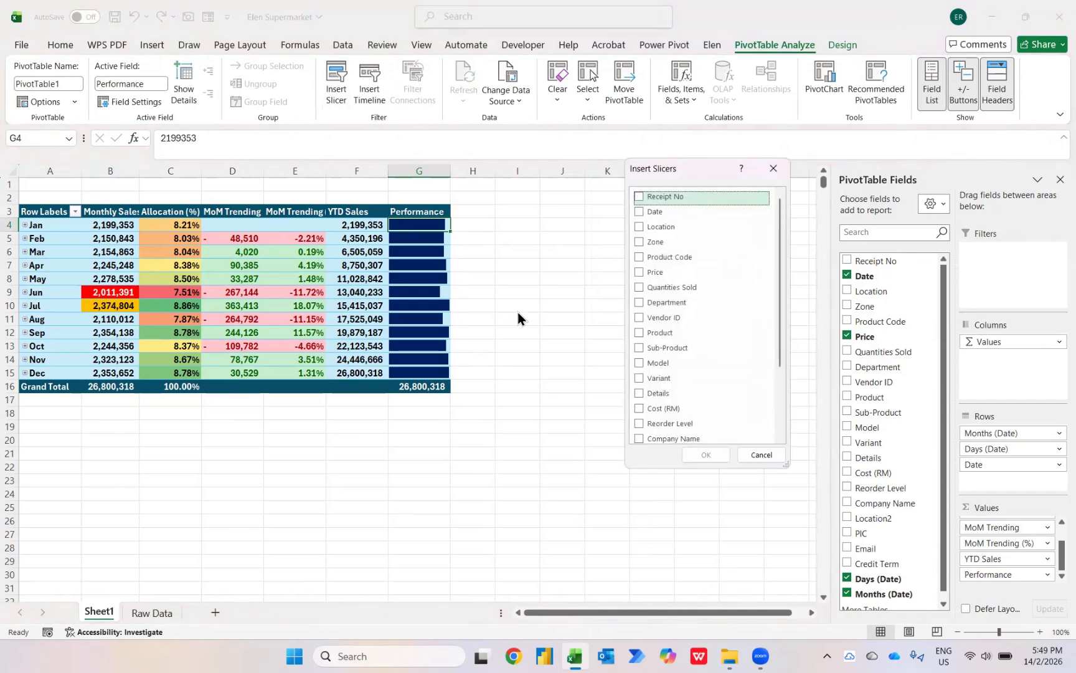
{"action": "left_click", "coordinate": [639, 227]}
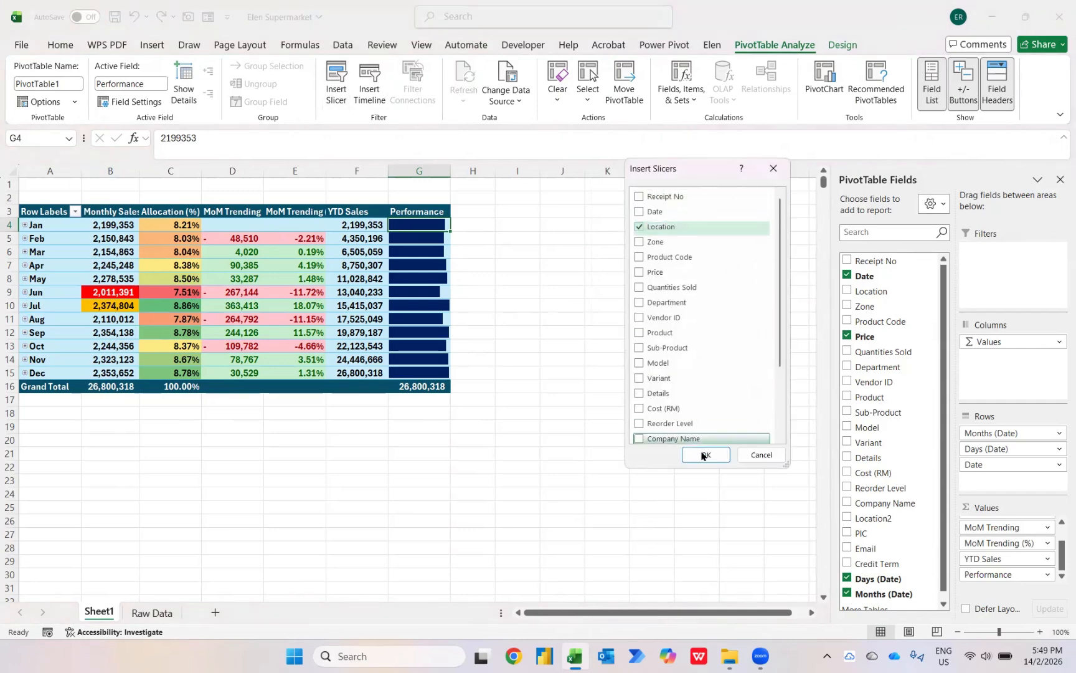
{"action": "left_click", "coordinate": [704, 454]}
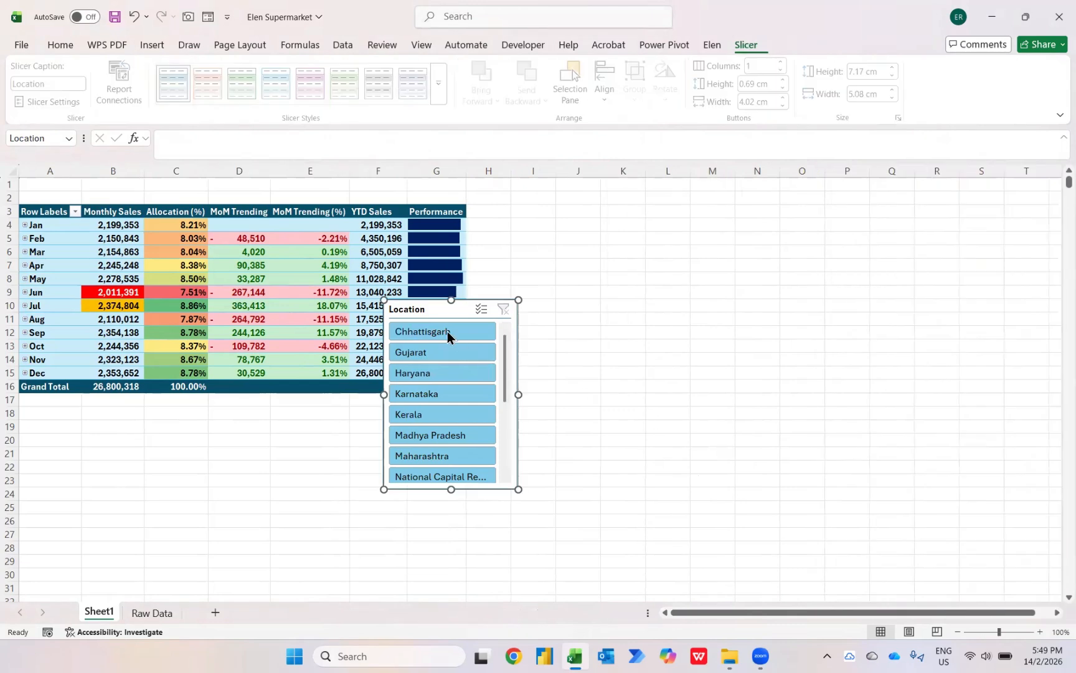
{"action": "left_click_drag", "start_coordinate": [428, 326], "coordinate": [571, 248]}
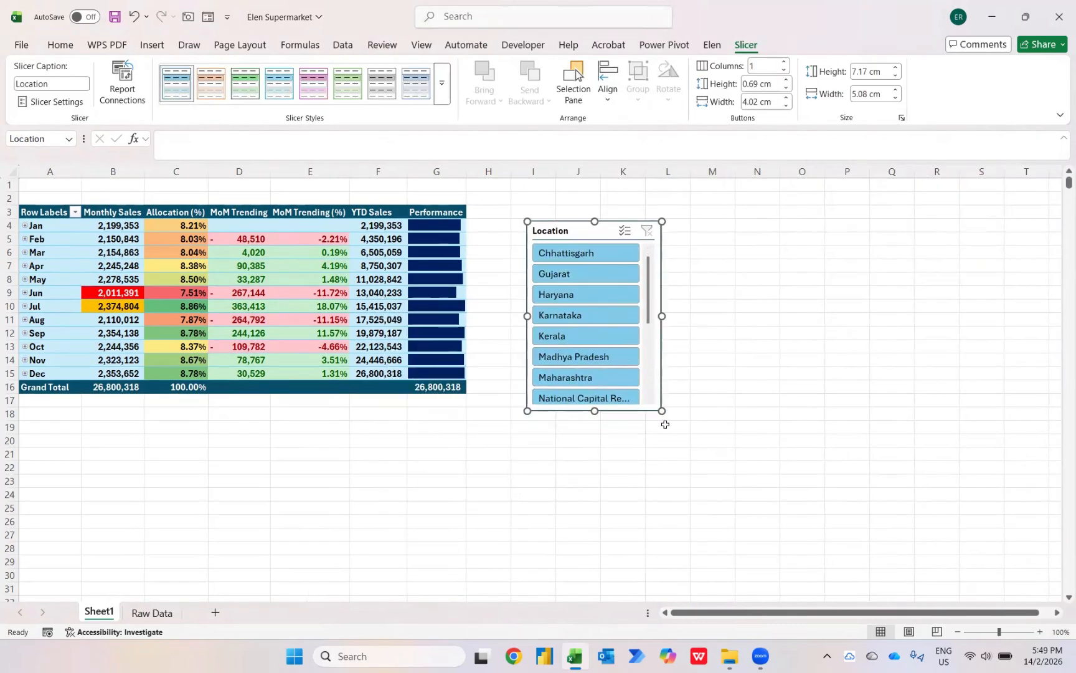
{"action": "left_click_drag", "start_coordinate": [662, 411], "coordinate": [699, 479]}
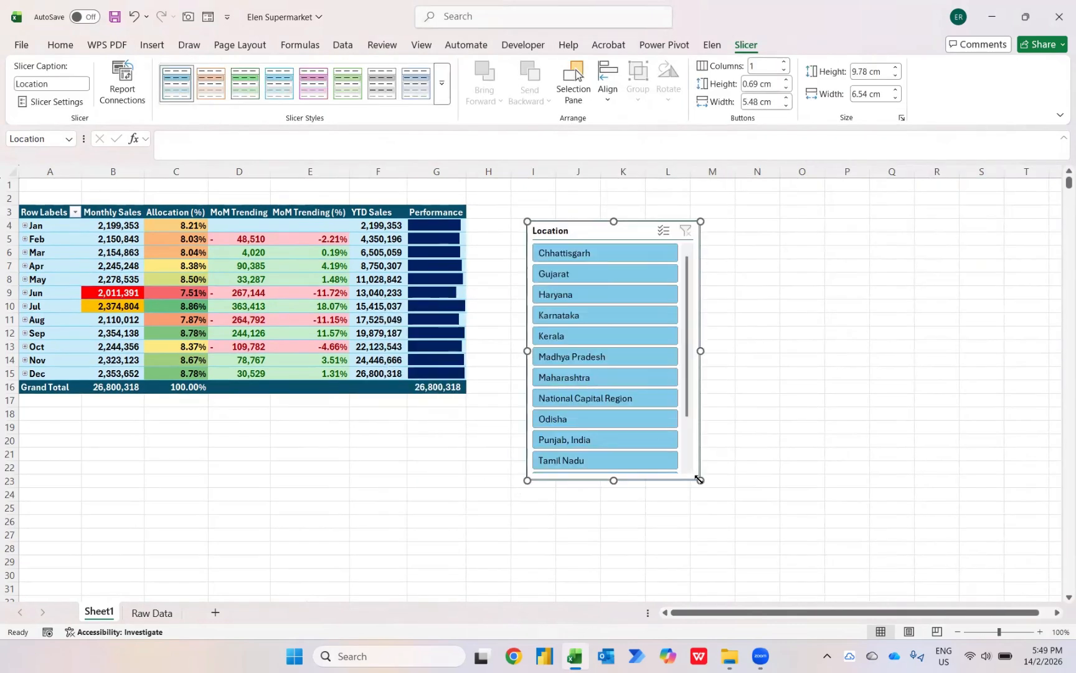
View the PivotTable filtered to Odisha and to Punjab, India, and check the source records on the Raw Data sheet.
{"action": "left_click", "coordinate": [582, 426]}
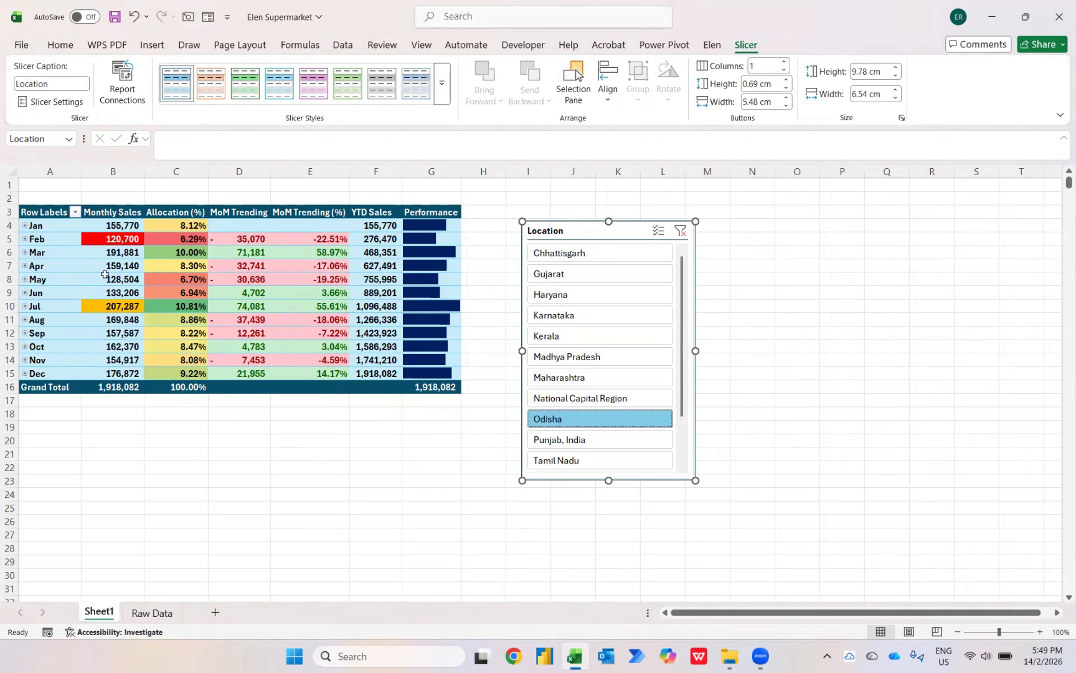
{"action": "left_click", "coordinate": [570, 448]}
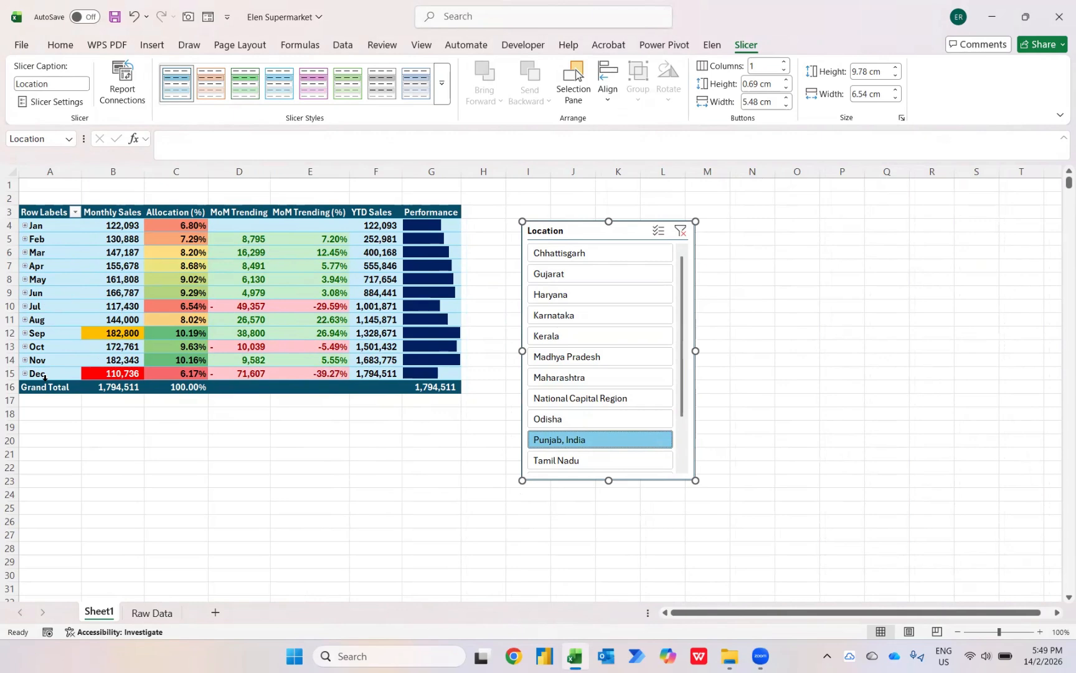
{"action": "left_click", "coordinate": [153, 613]}
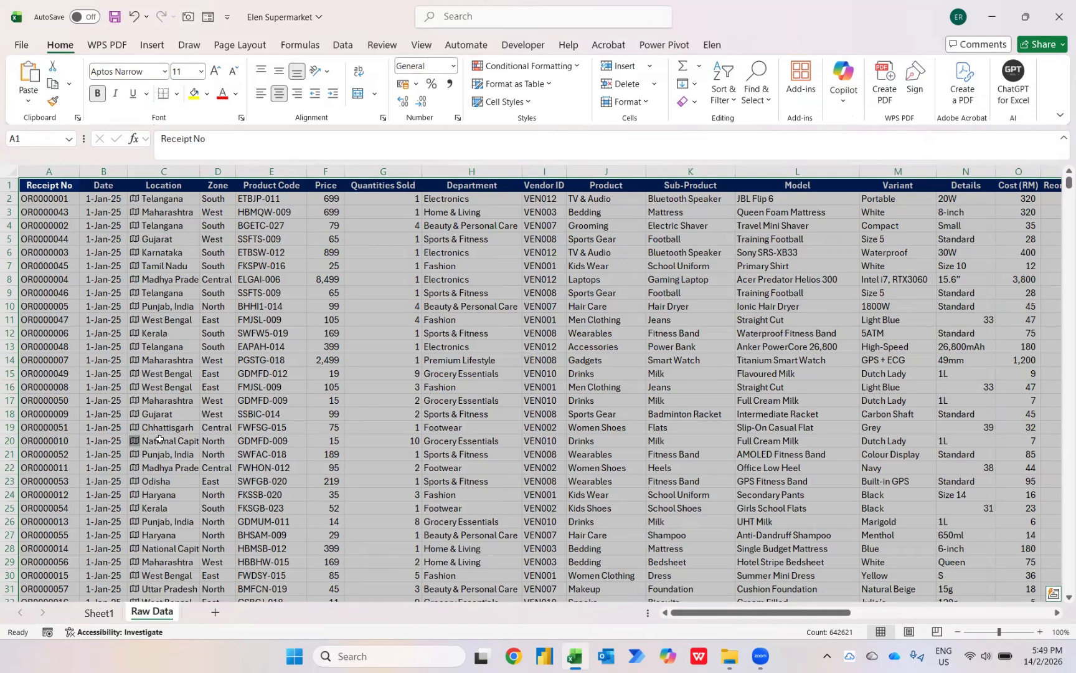
{"action": "left_click", "coordinate": [100, 617]}
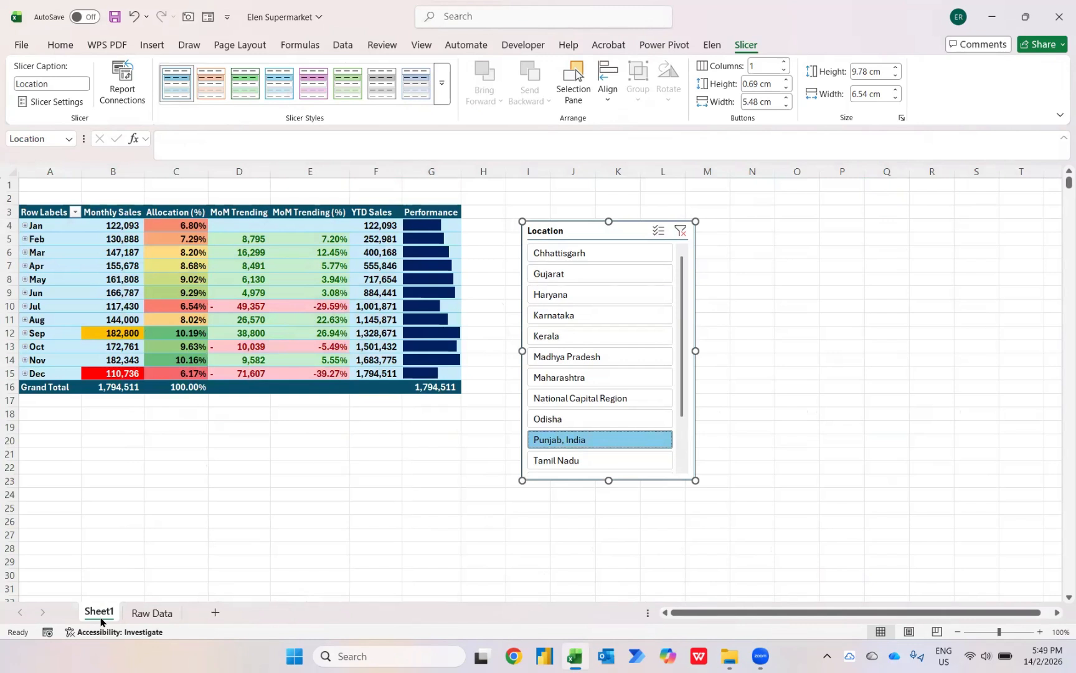
Filter the PivotTable by location to Kerala, to Gujarat and finally to Tamil Nadu.
{"action": "left_click", "coordinate": [569, 336]}
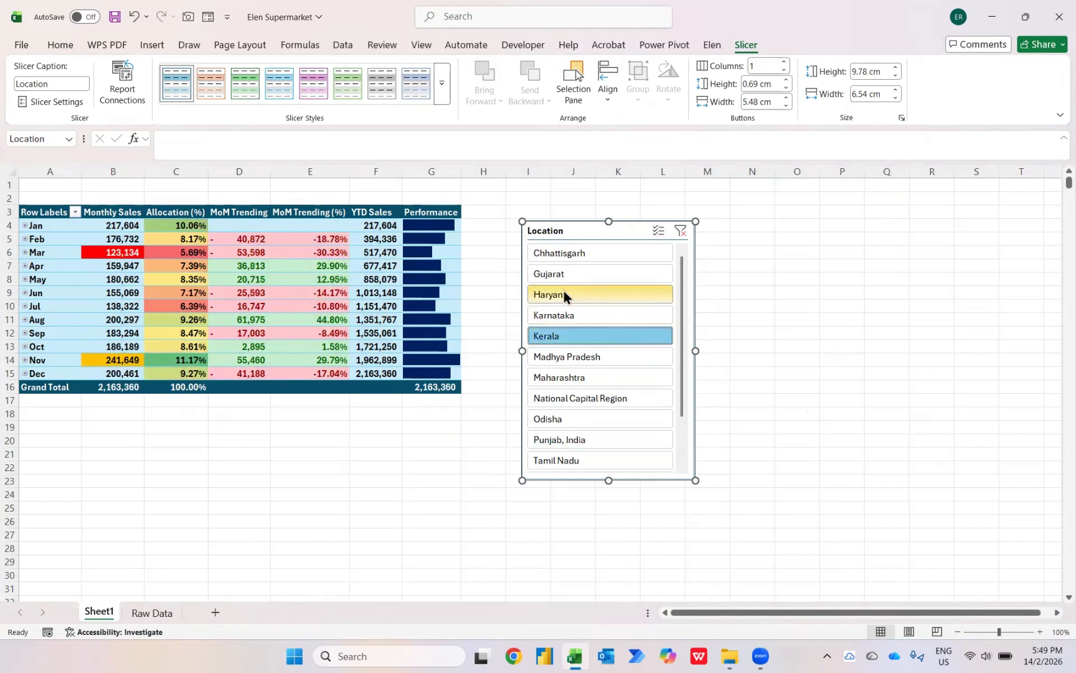
{"action": "left_click", "coordinate": [545, 272]}
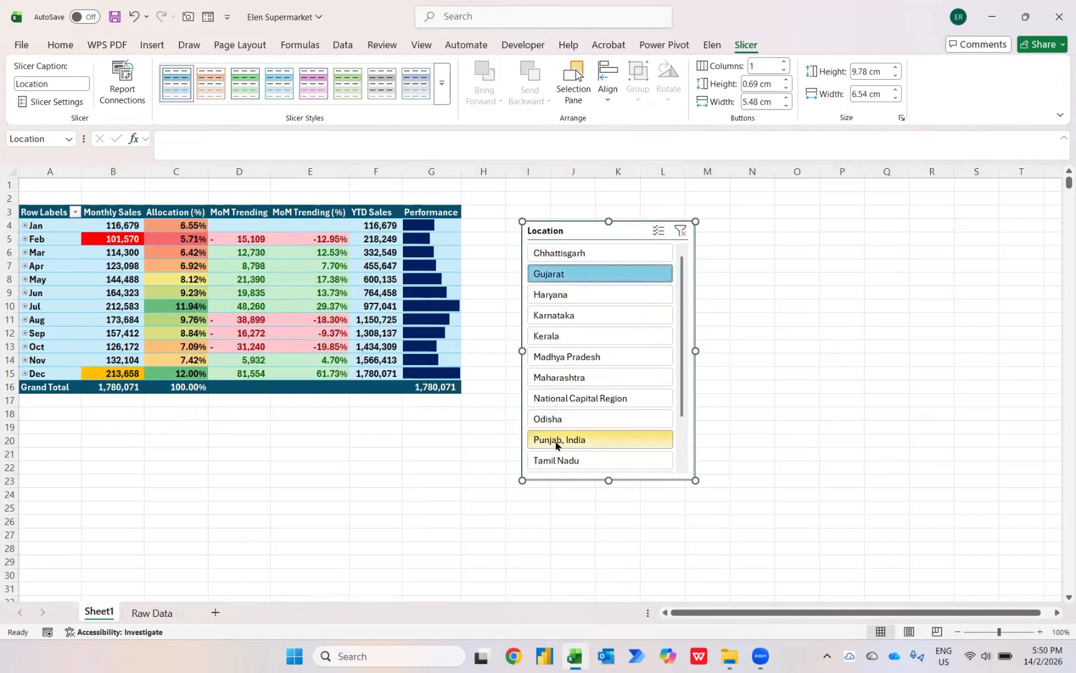
{"action": "left_click", "coordinate": [548, 462]}
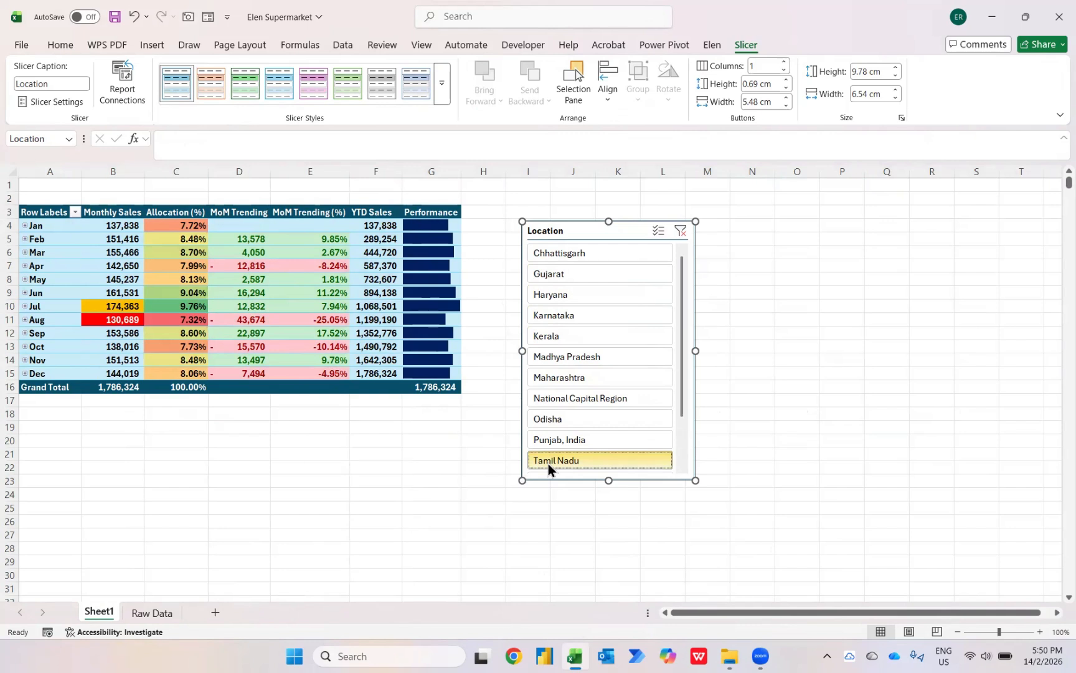